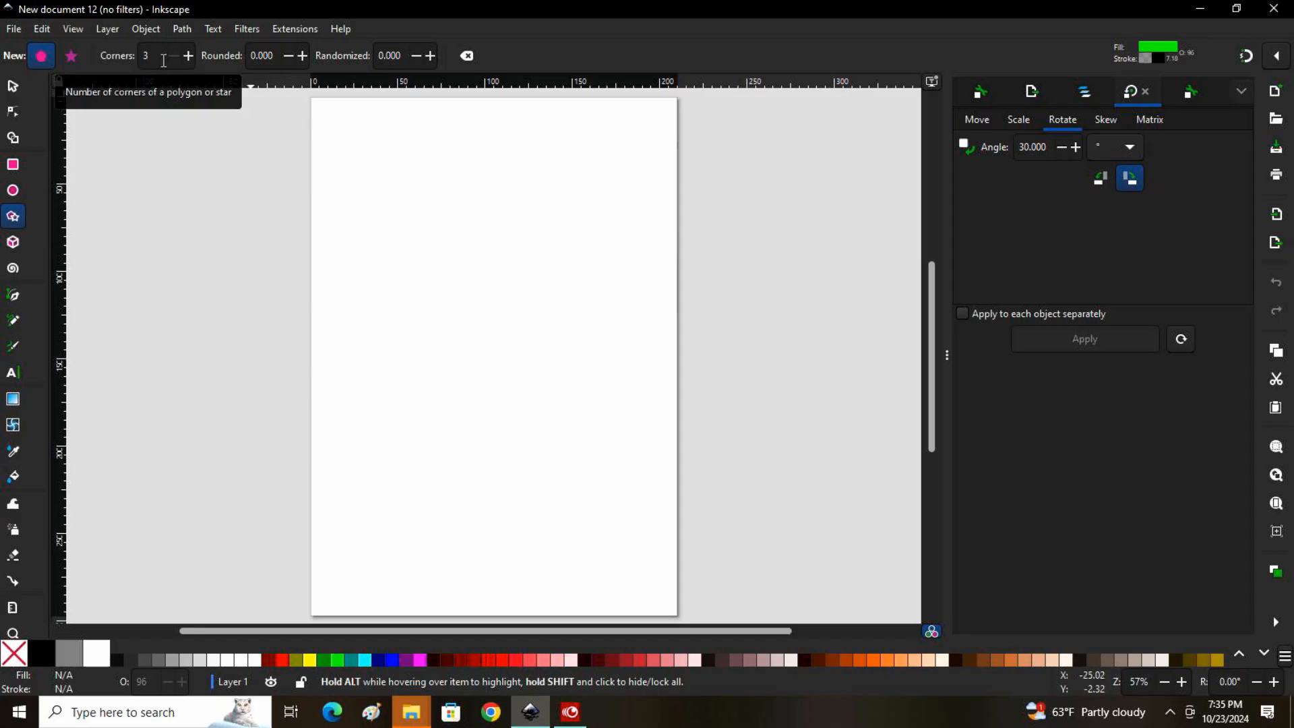
Show the page grid and draw a green three-cornered polygon pointing down, about 59 by 51 mm, on the upper part of the page
click(73, 30)
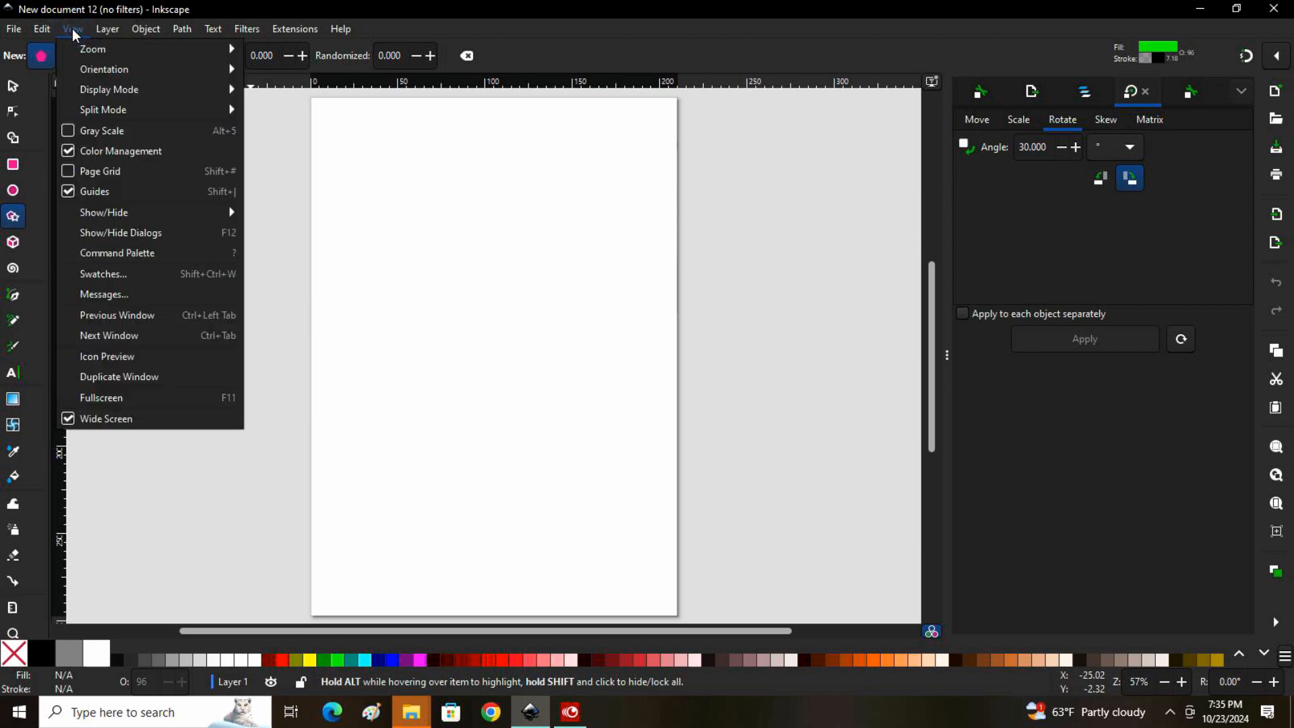
click(103, 172)
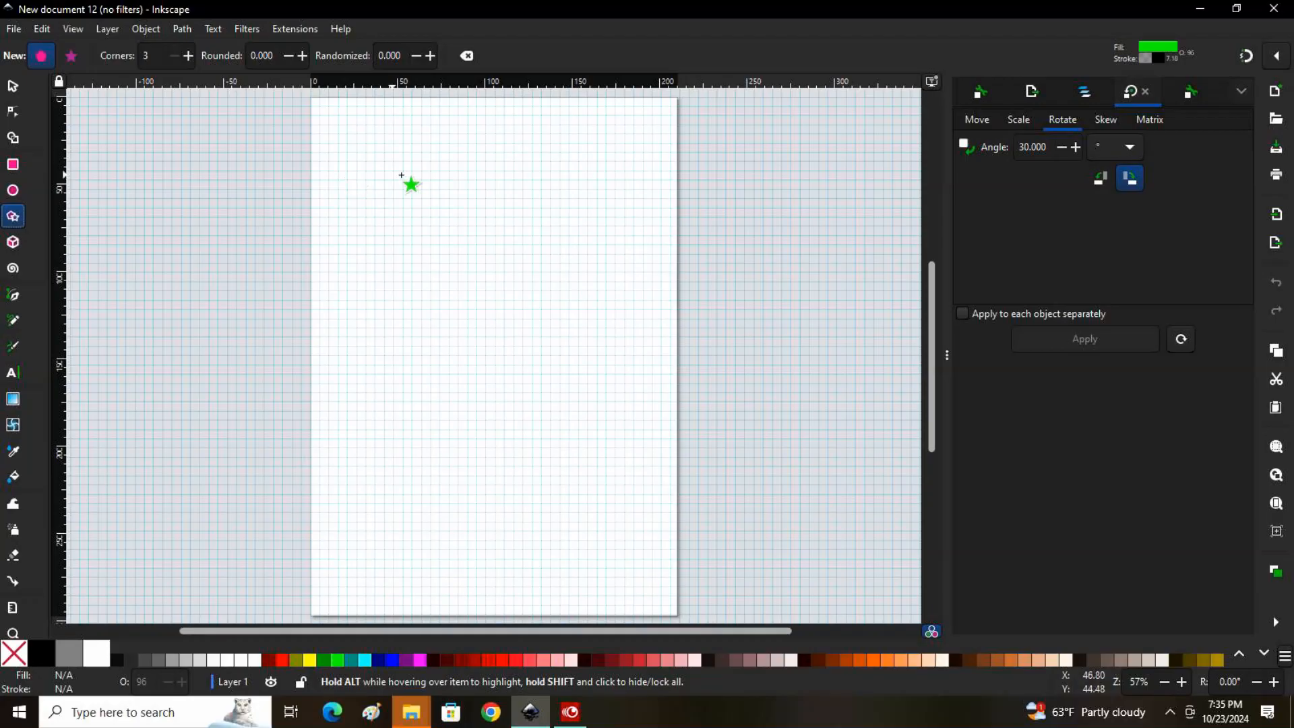
click(448, 173)
drag(449, 172, 449, 230)
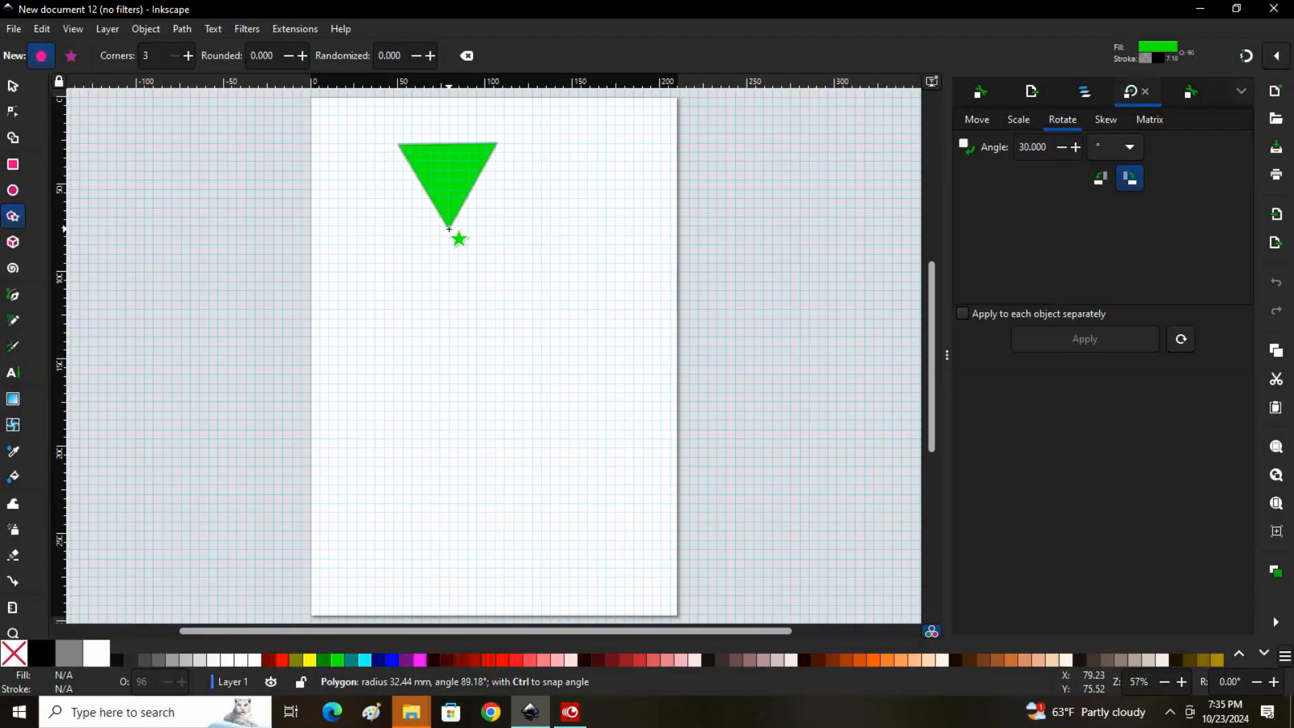
drag(449, 229, 448, 230)
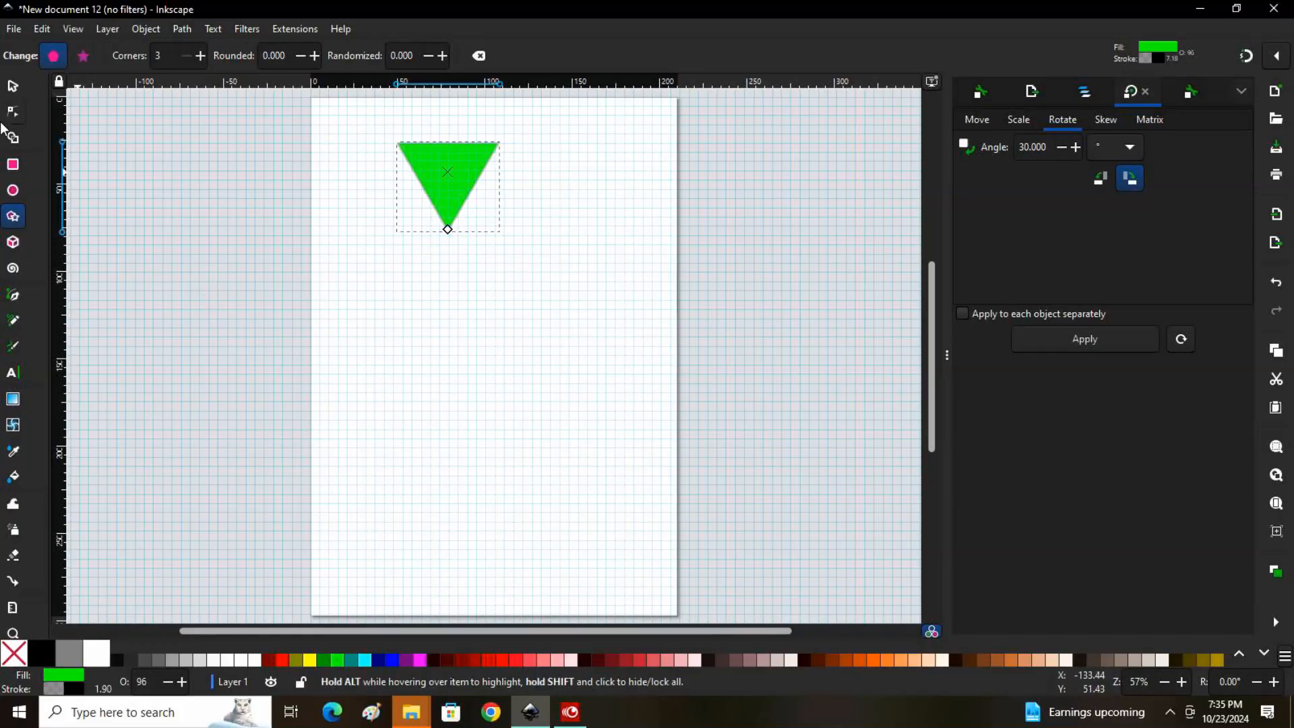
Duplicate the triangle and move the copy below the original, to about X 73.4 mm, Y 117 mm
click(18, 86)
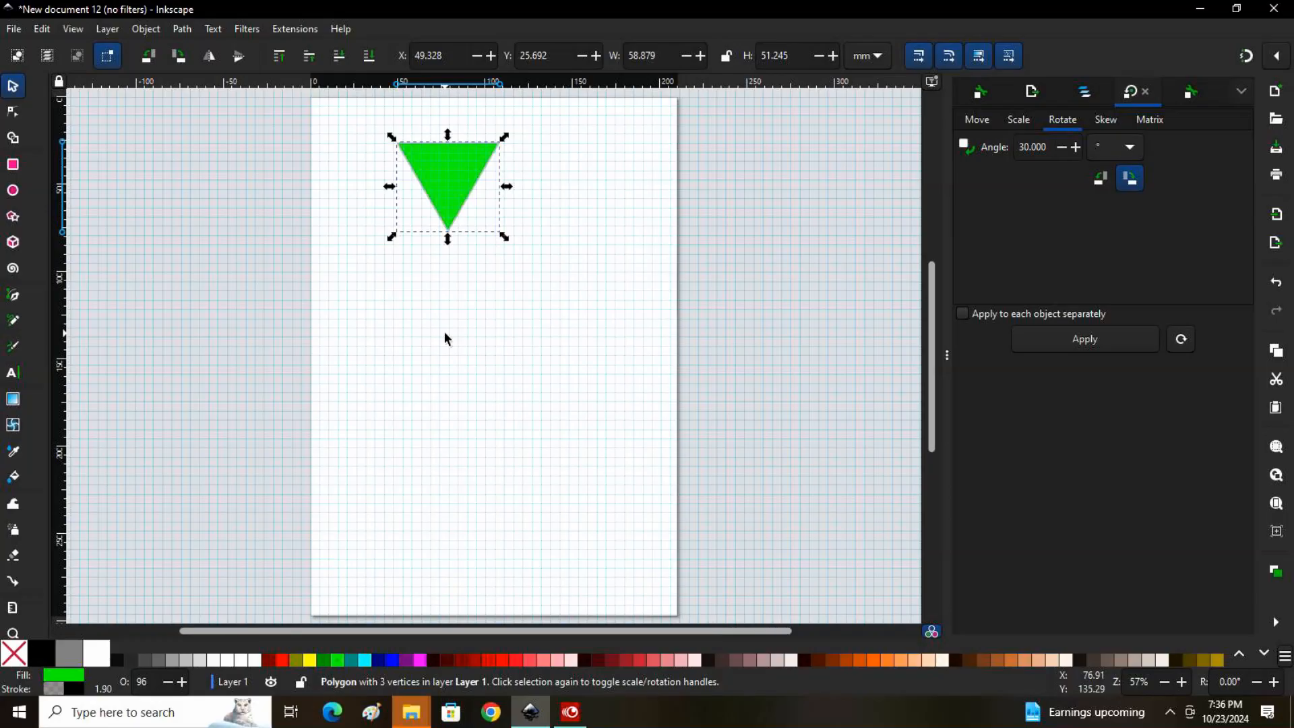
click(446, 184)
right_click(446, 182)
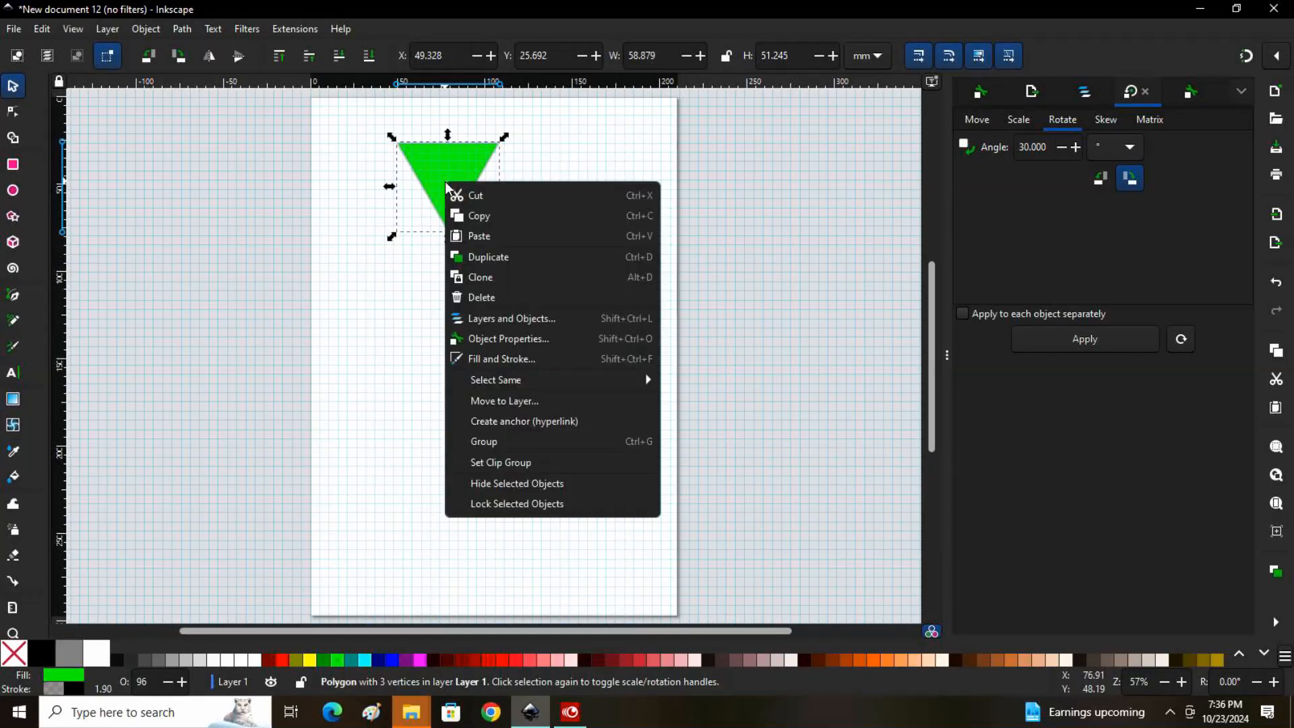
click(493, 264)
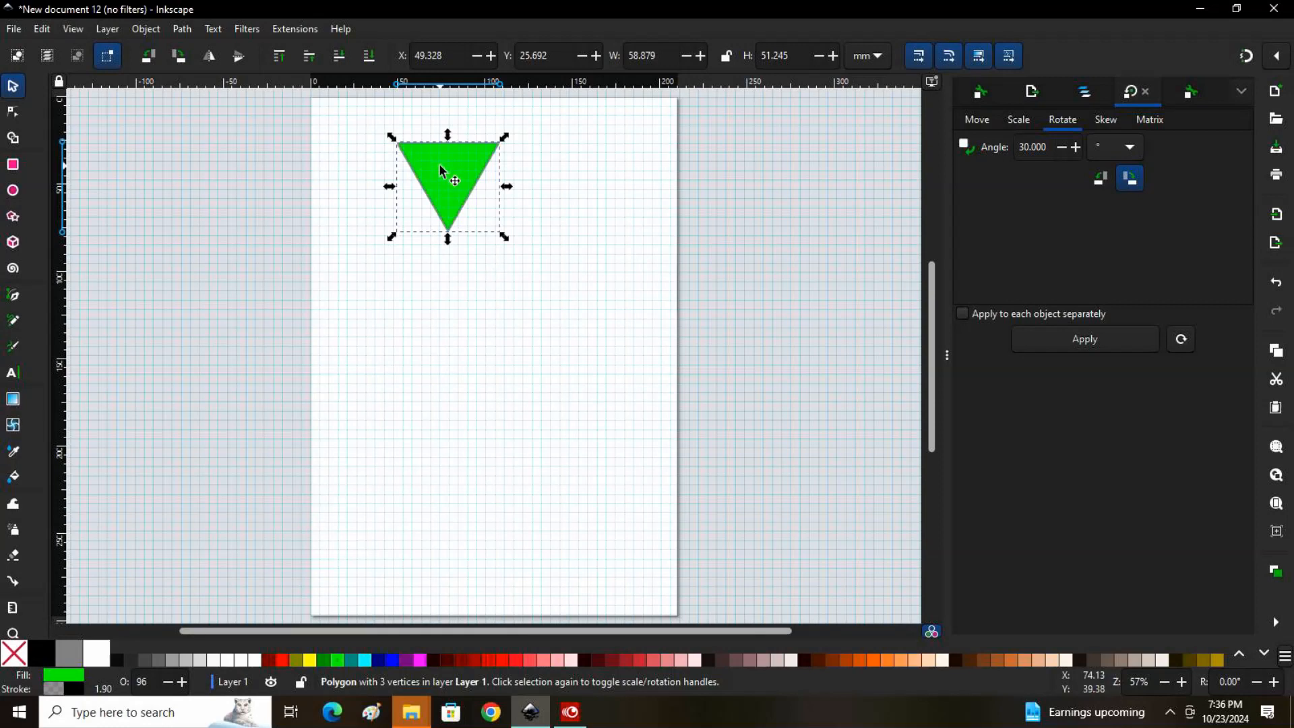
drag(440, 174, 483, 338)
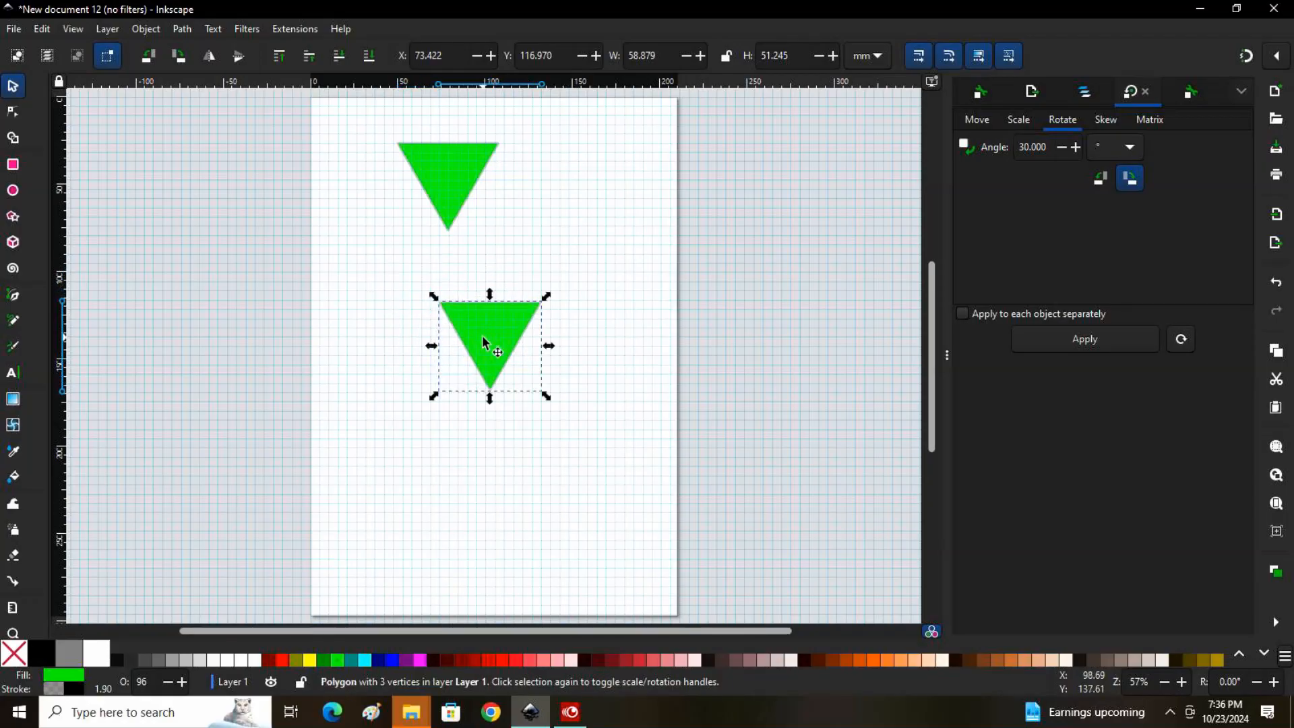
Rotate the original triangle 180° and place it base to base on top of the copy to form a diamond
click(441, 168)
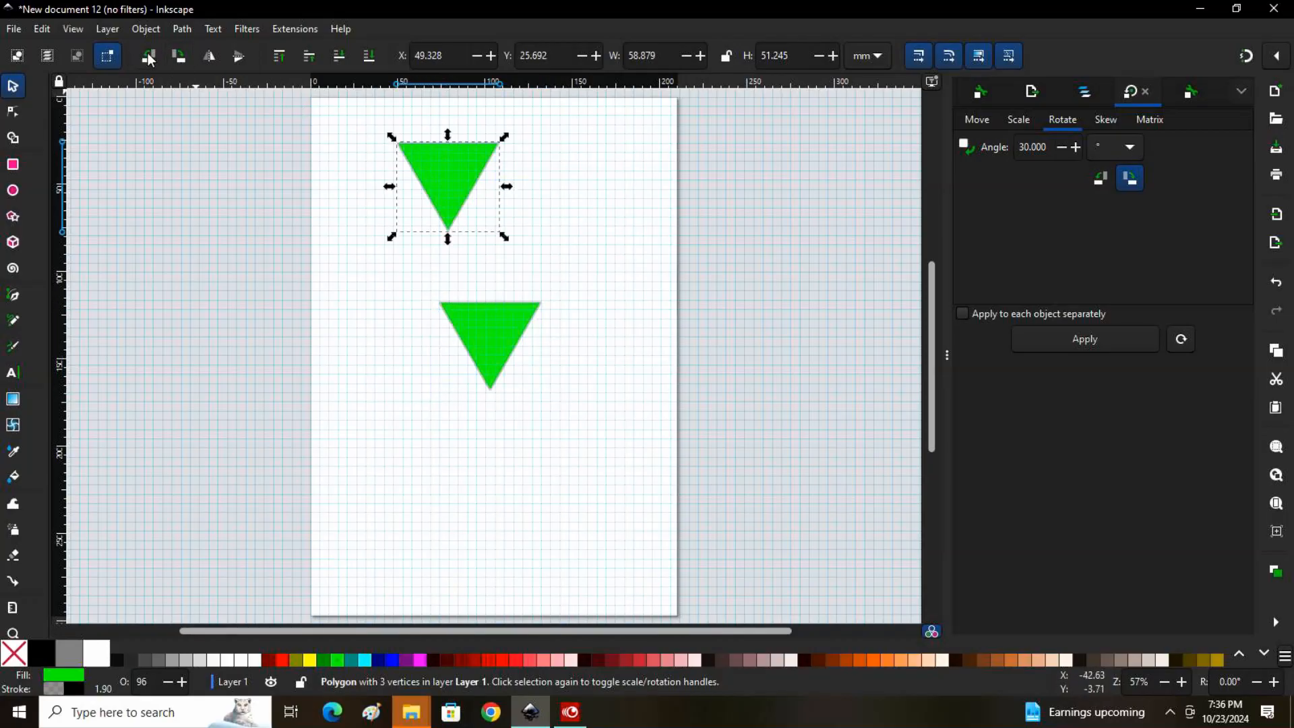
click(178, 56)
click(178, 56)
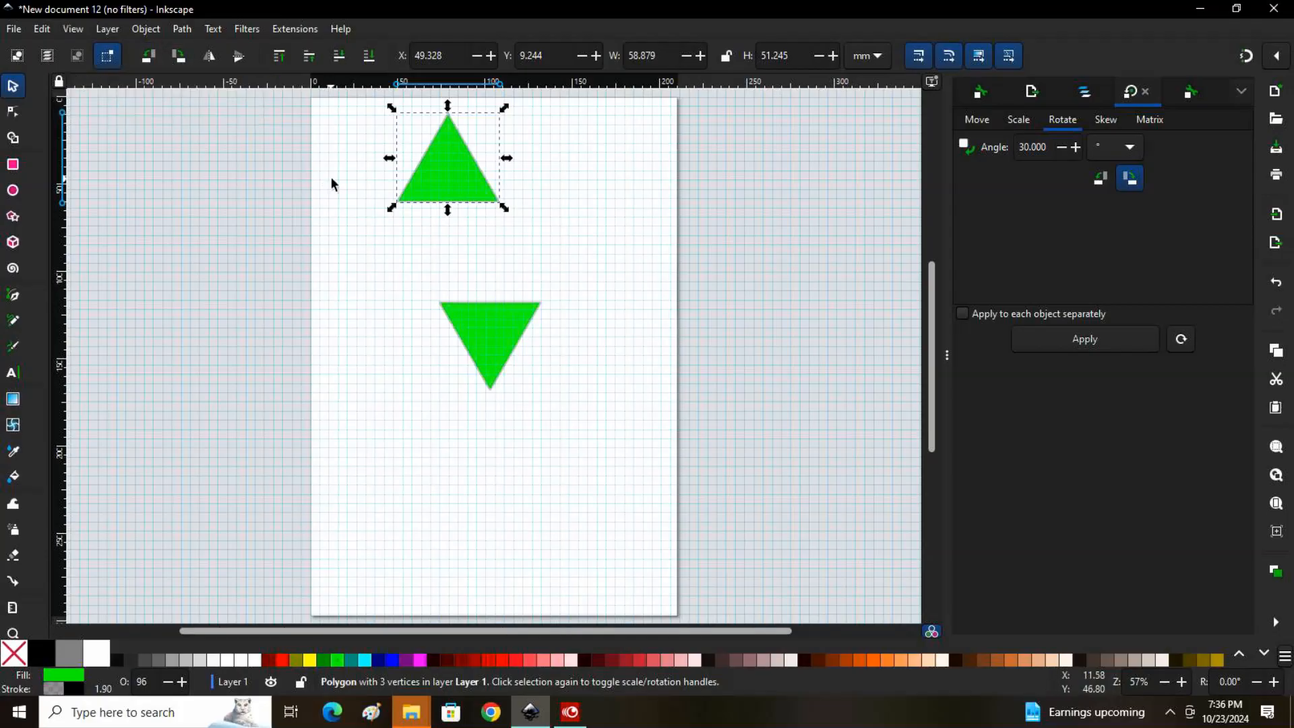
drag(455, 173, 507, 290)
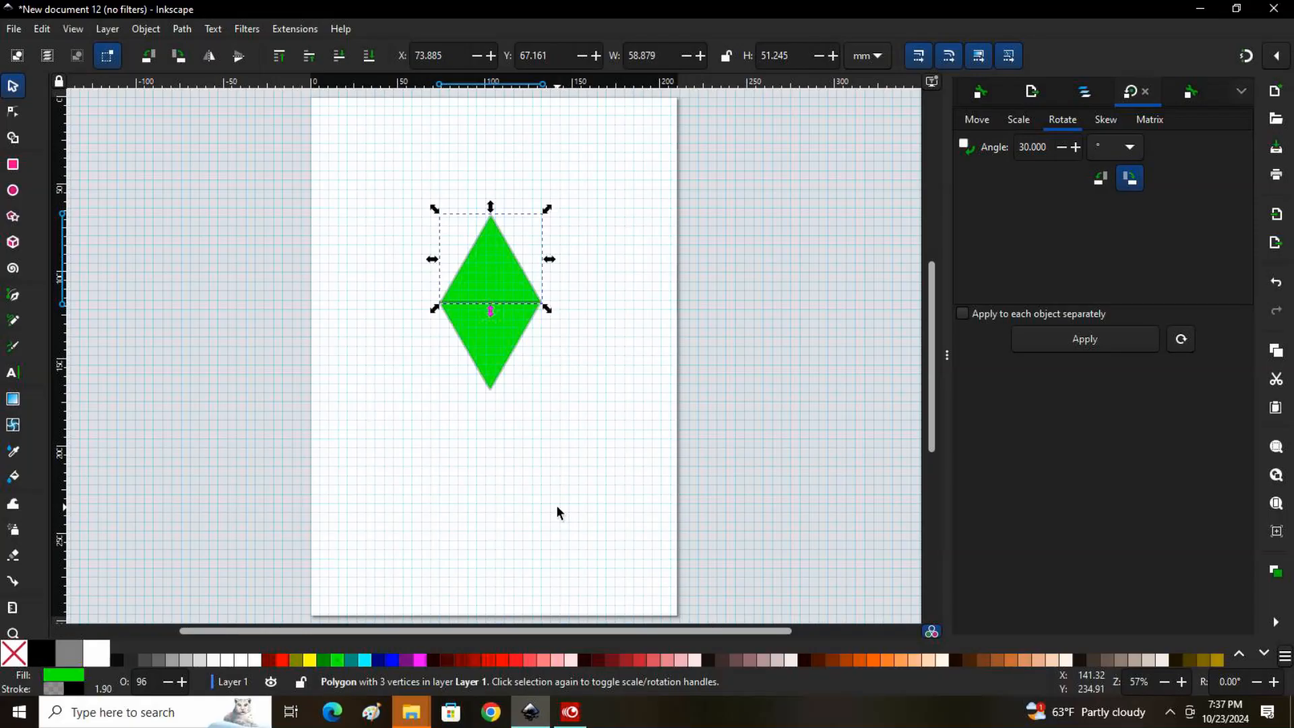
Nudge the upper triangle slightly down to about X 73.7 mm, Y 68 mm so its base overlaps the lower triangle's base
key(plus)
key(plus)
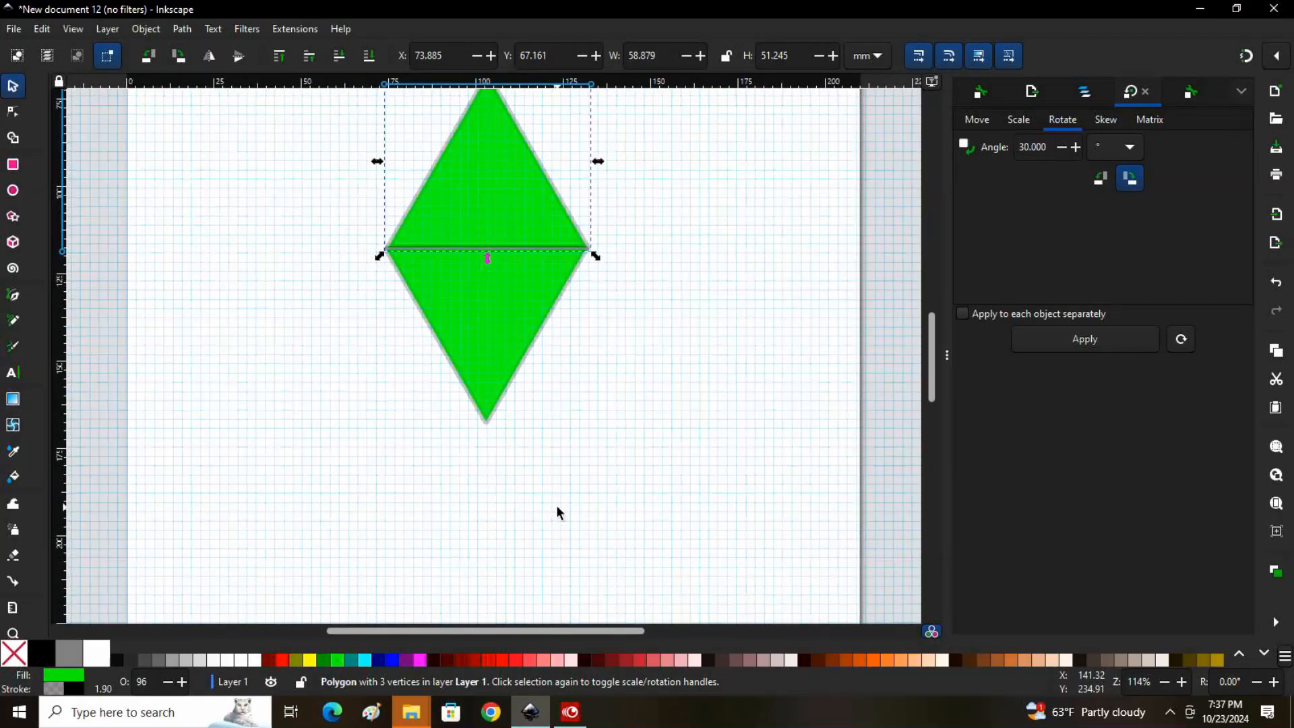
key(plus)
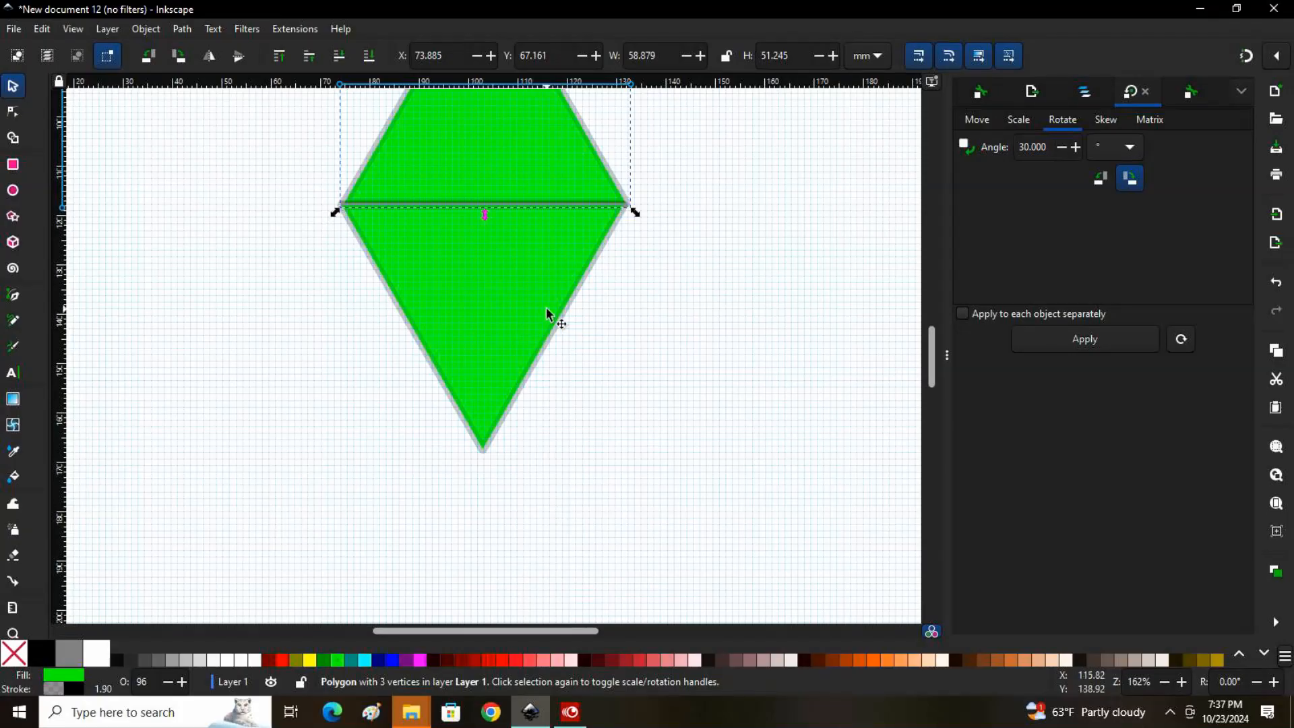
scroll(546, 315, up, 4)
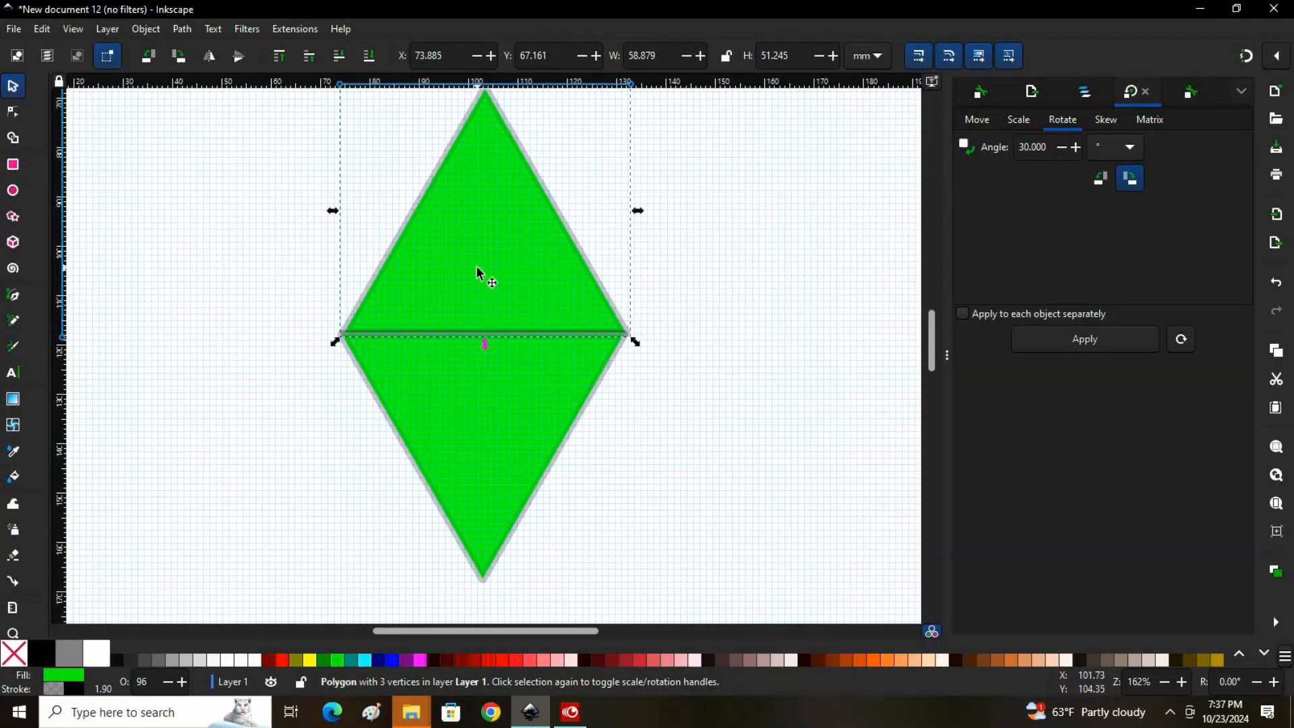
drag(476, 267, 475, 273)
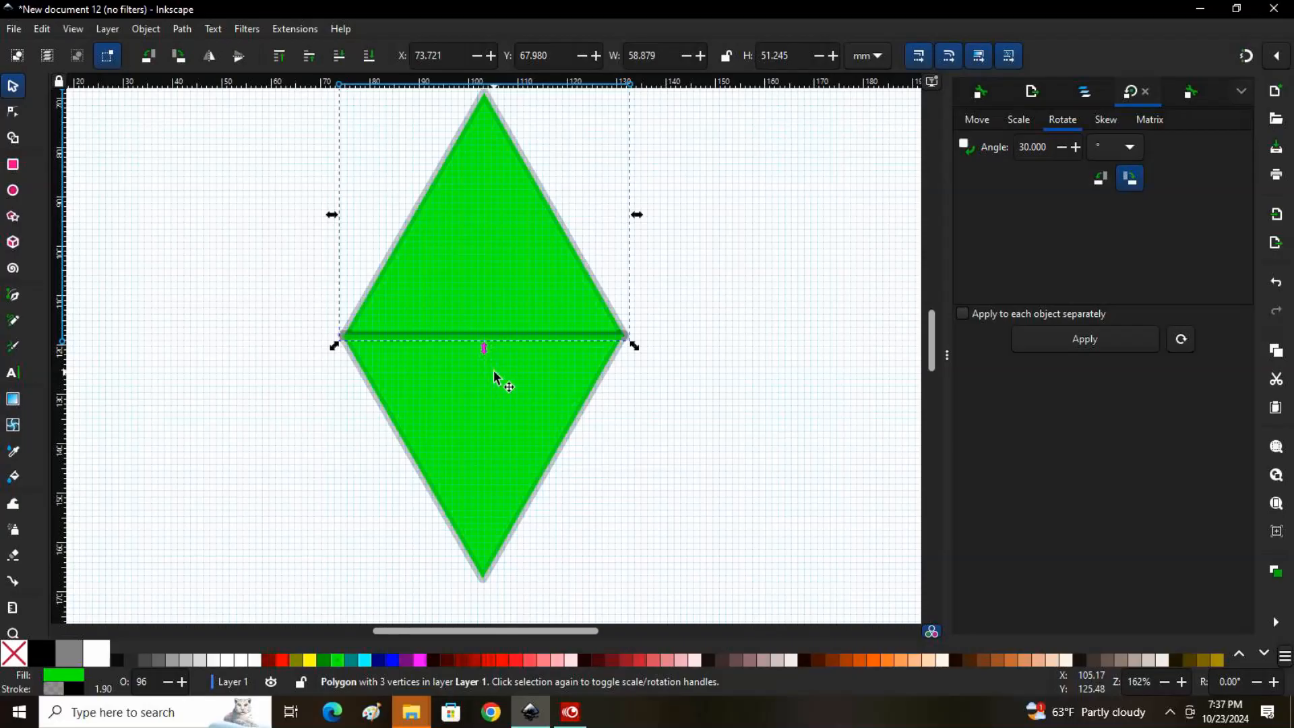
Unite both triangles into a single diamond path and move it up the page to about X 77.1 mm, Y 45.3 mm
key(minus)
key(minus)
key(minus)
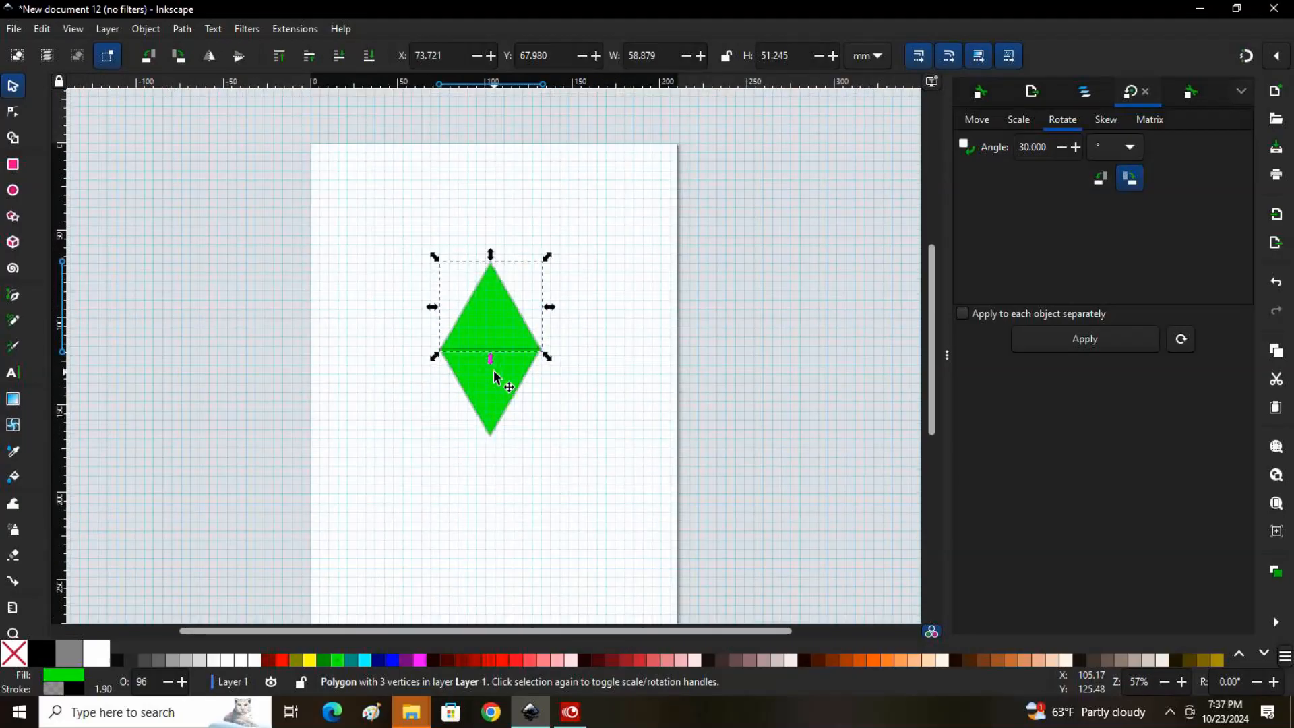
drag(367, 215, 633, 495)
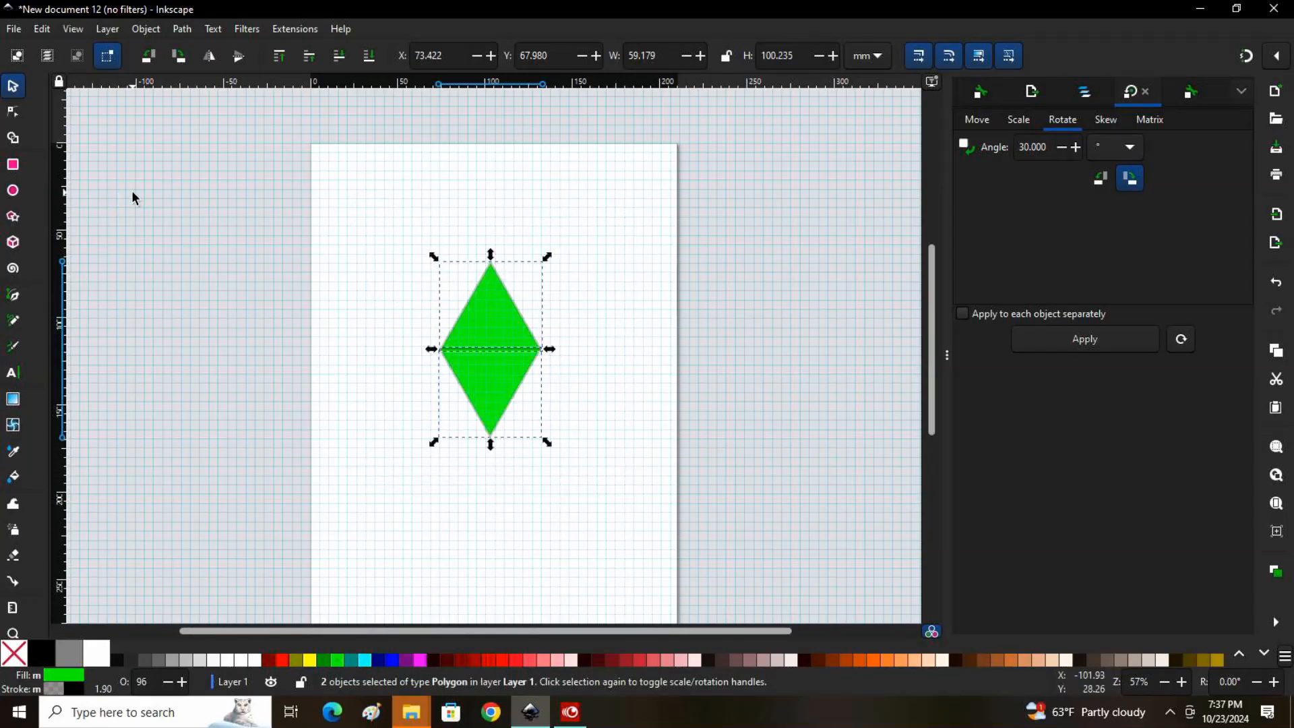
click(147, 29)
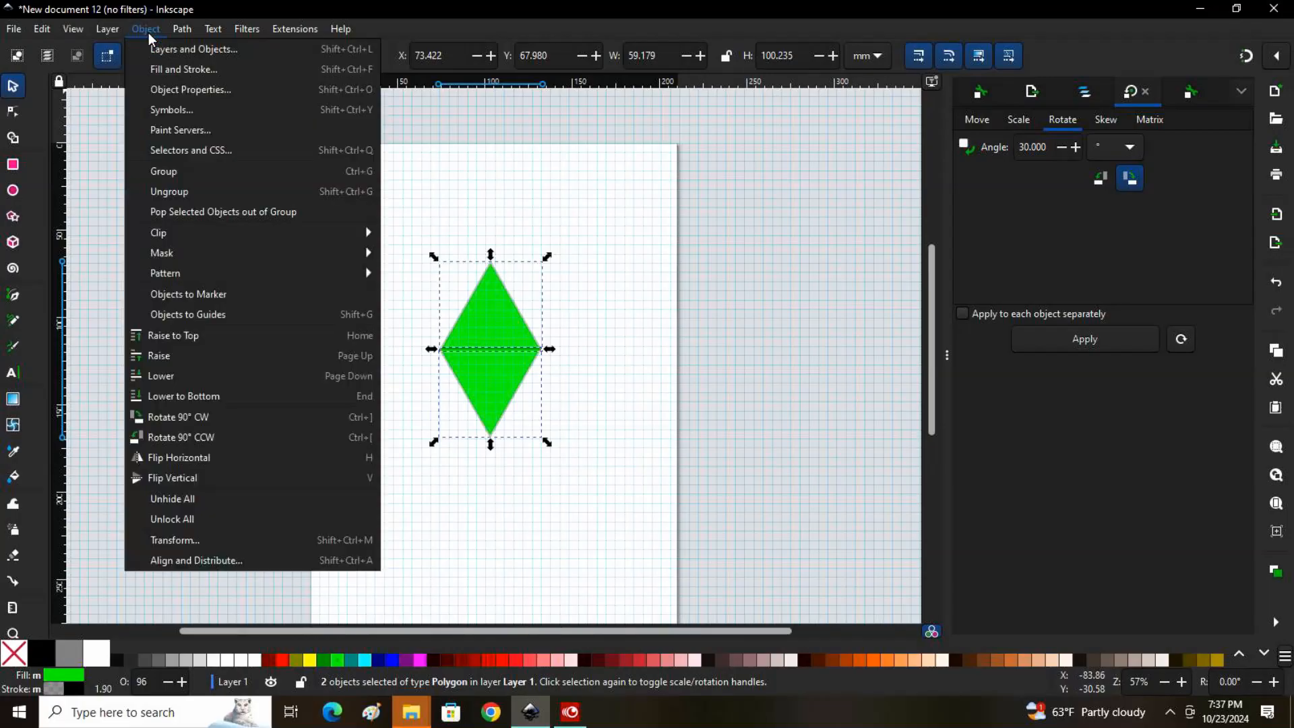
mouse_move(173, 31)
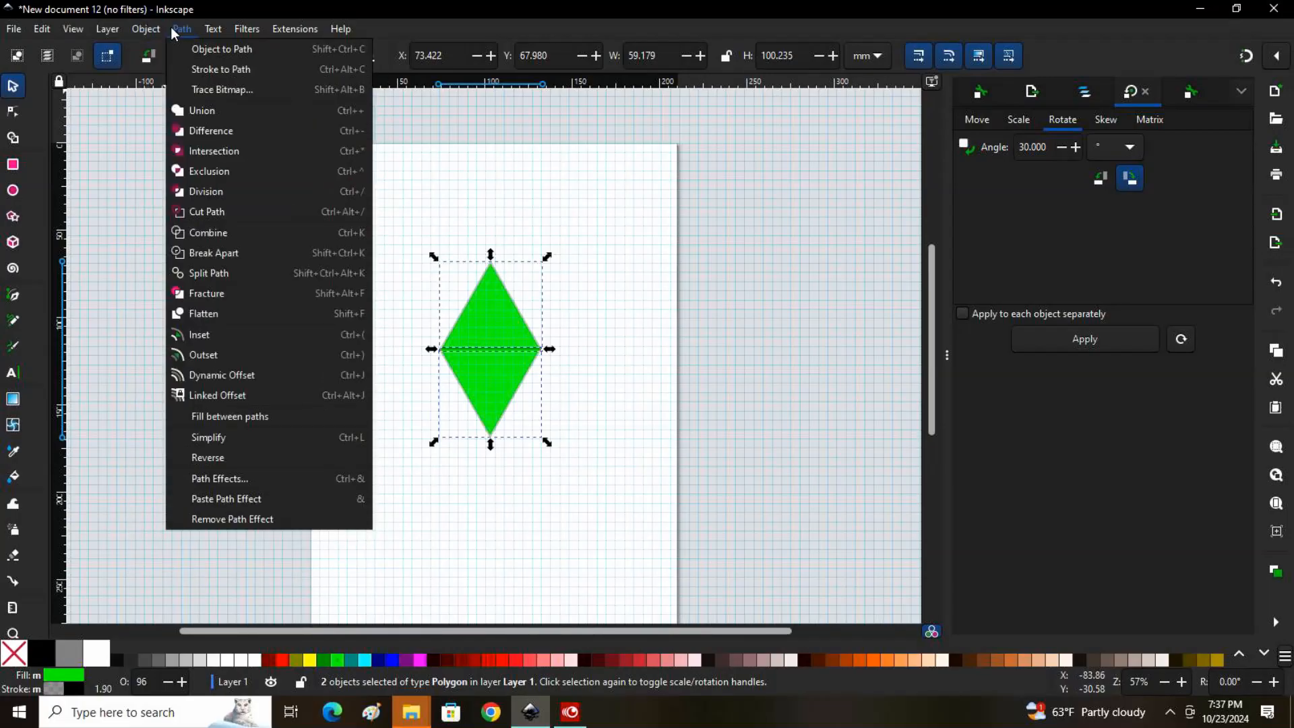
click(199, 114)
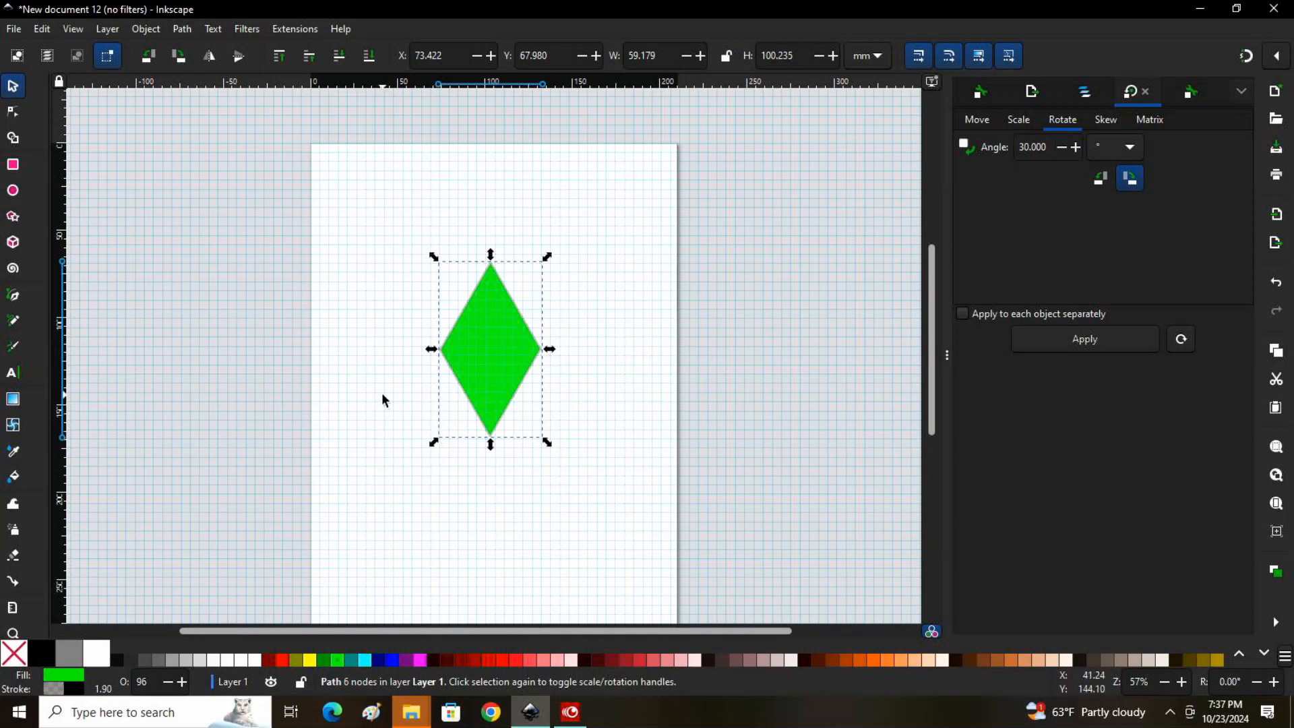
drag(487, 354, 472, 318)
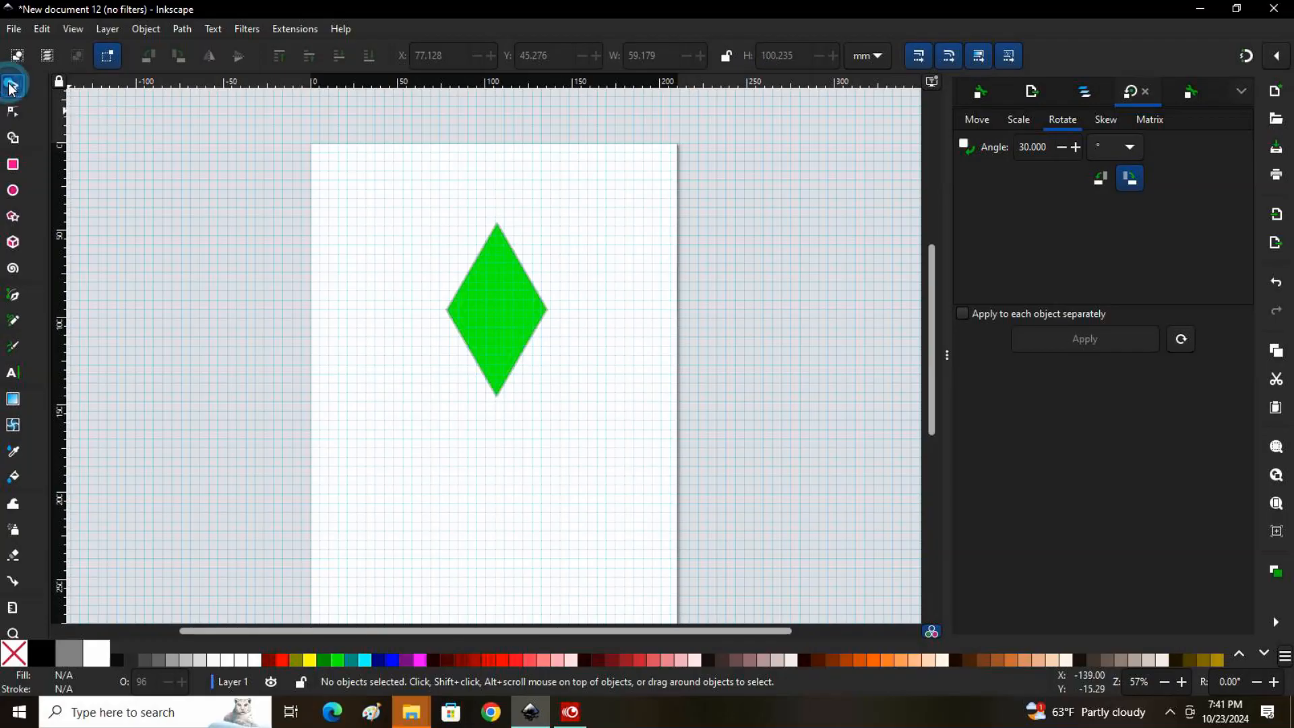
Try several fill colors on the diamond, including dark red and green, and settle on dark gray (666666)
click(499, 305)
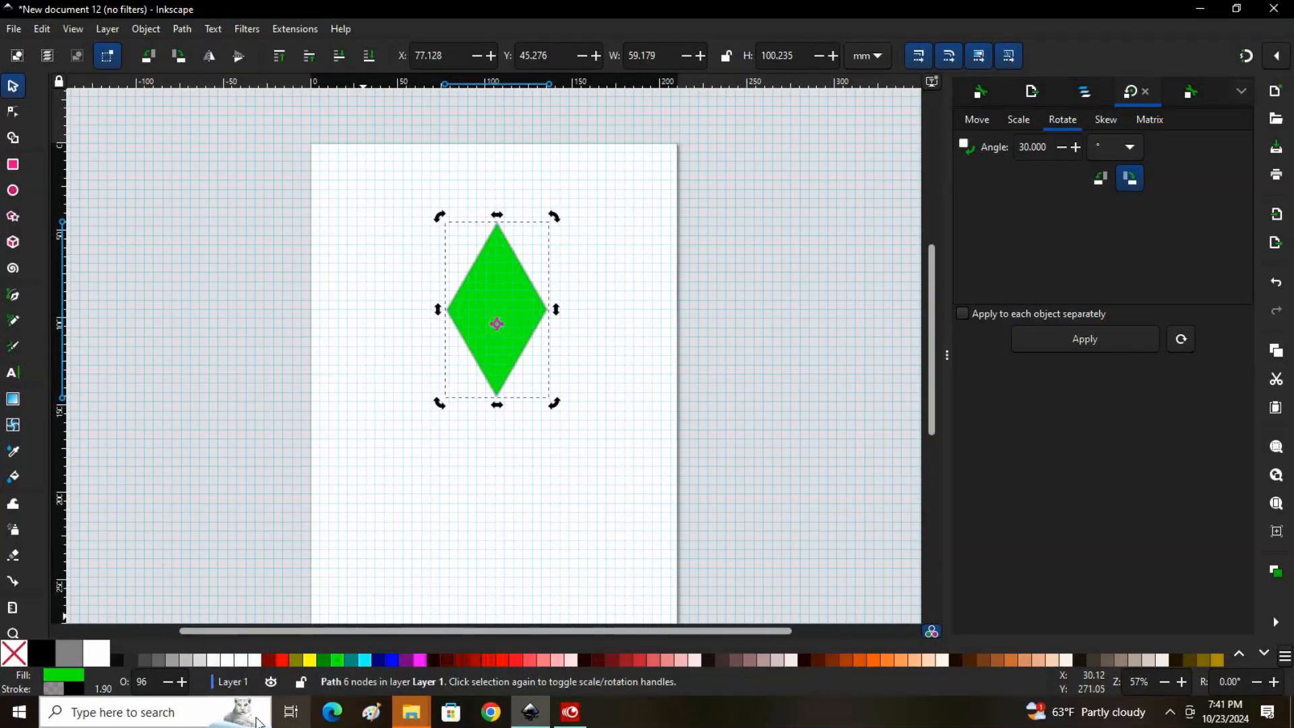
click(509, 307)
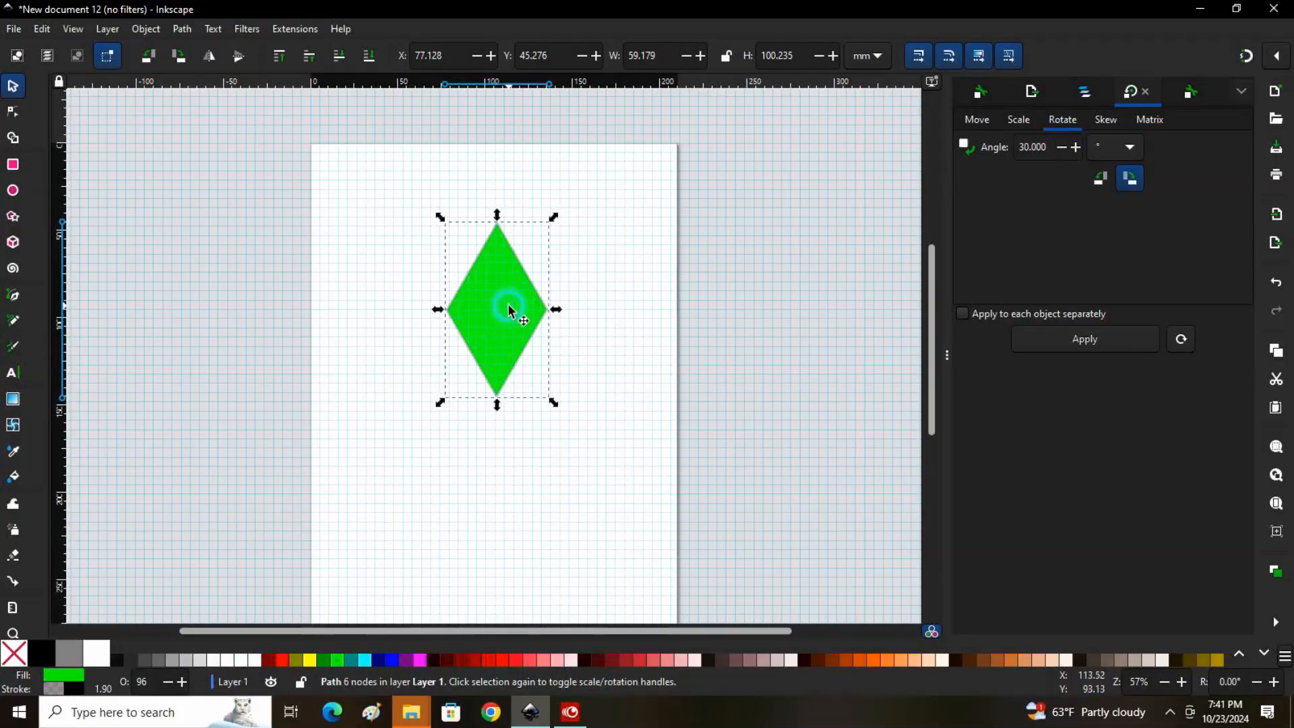
click(269, 662)
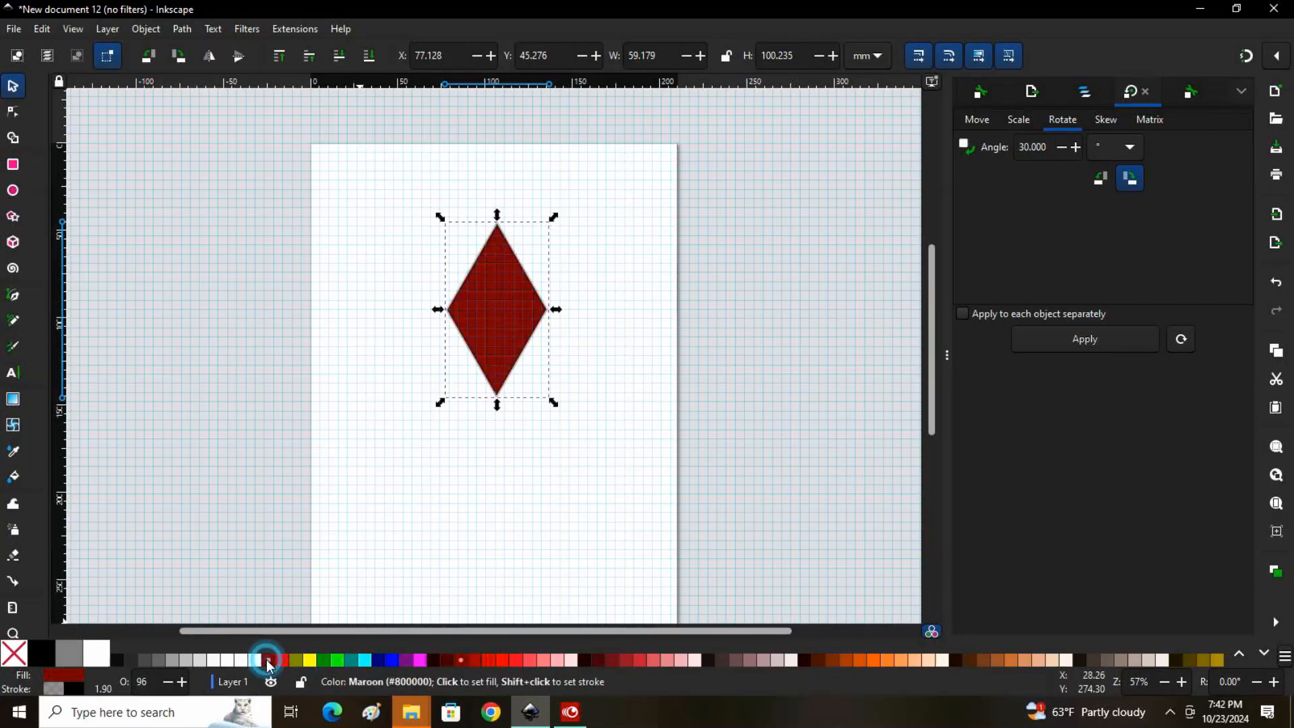
click(228, 662)
click(432, 660)
click(323, 661)
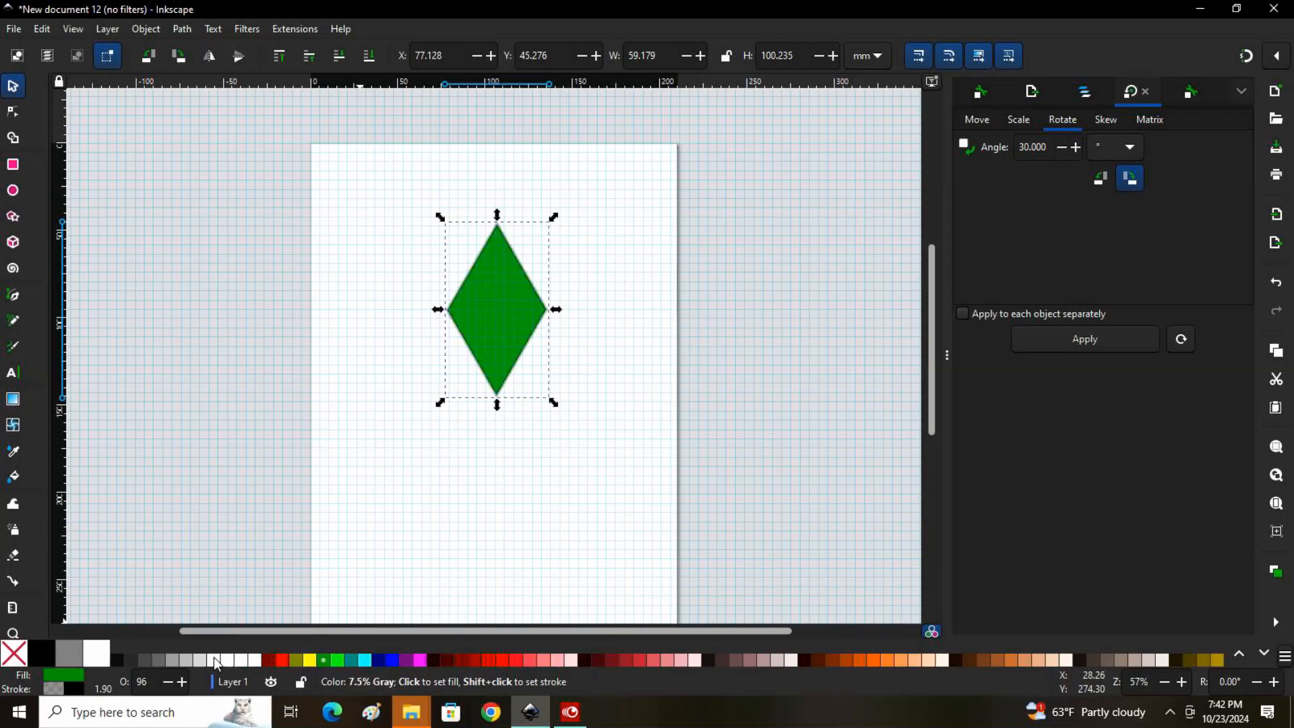
click(157, 658)
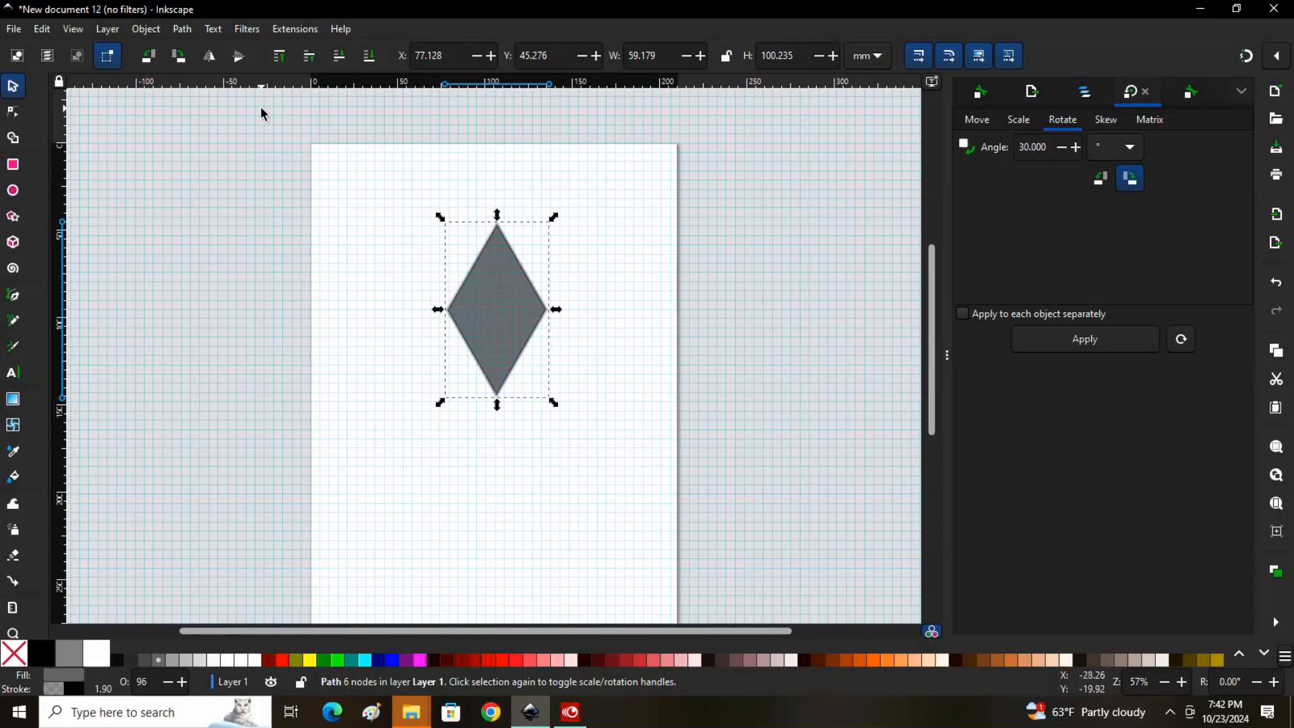
Open the diamond's Fill and Stroke settings, try a 13.3 mm stroke width and reduce it to 1.7 mm
click(150, 29)
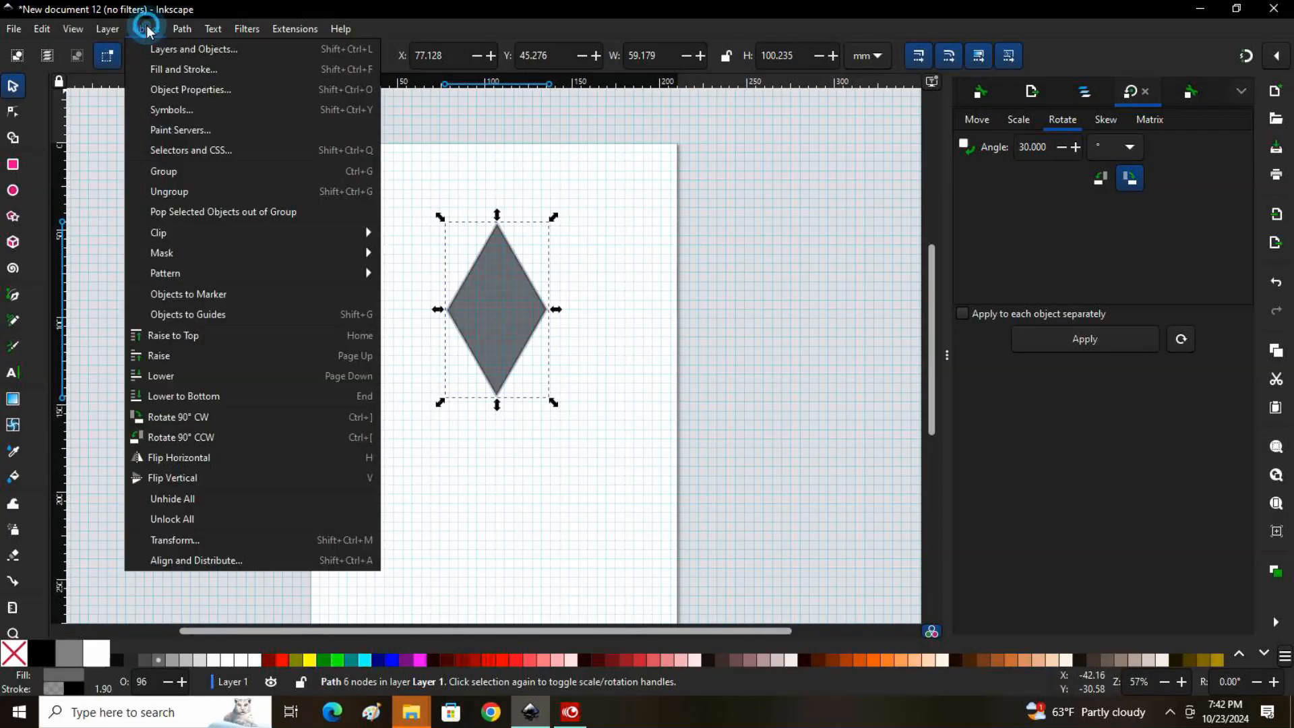
click(181, 70)
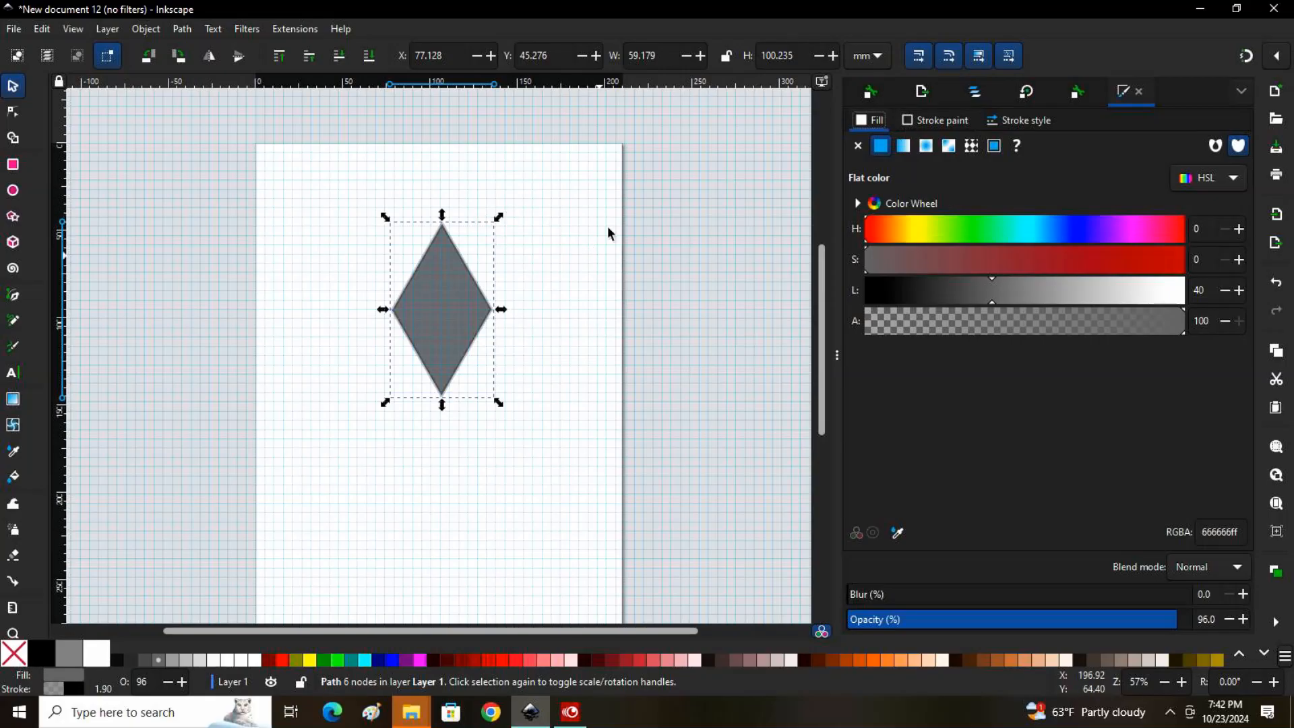
click(1028, 121)
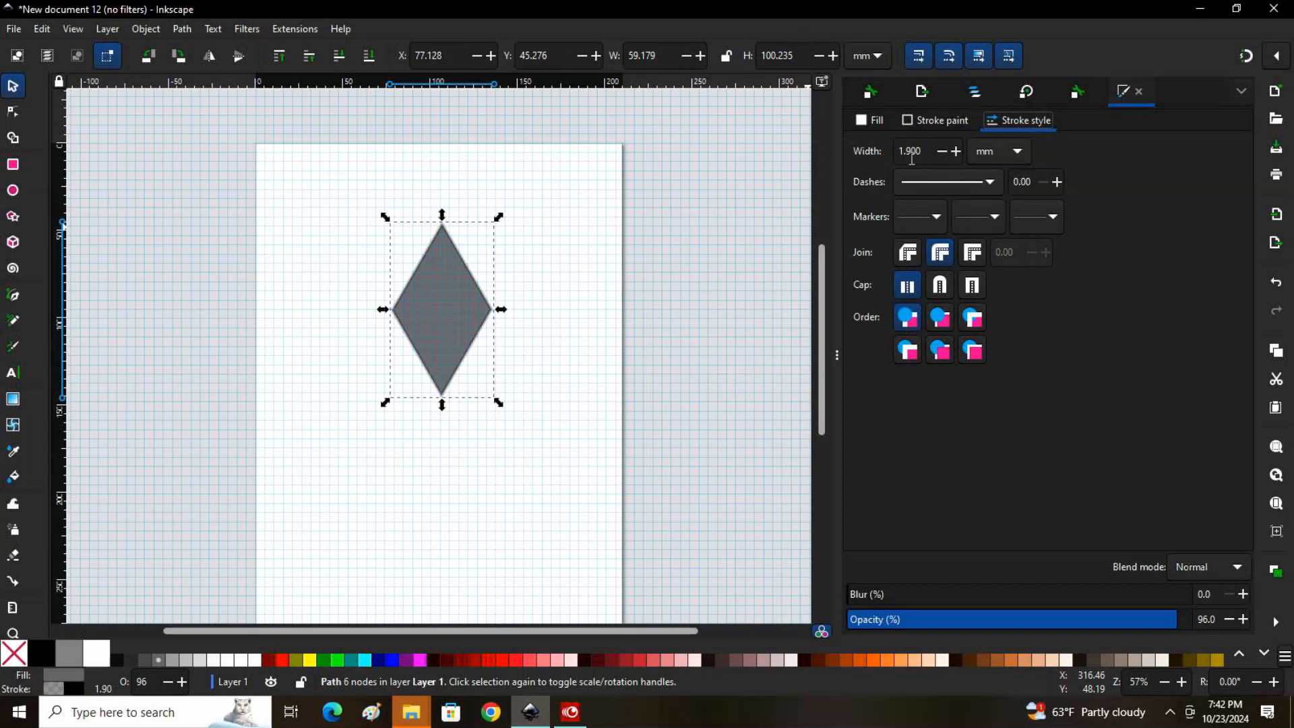
click(956, 151)
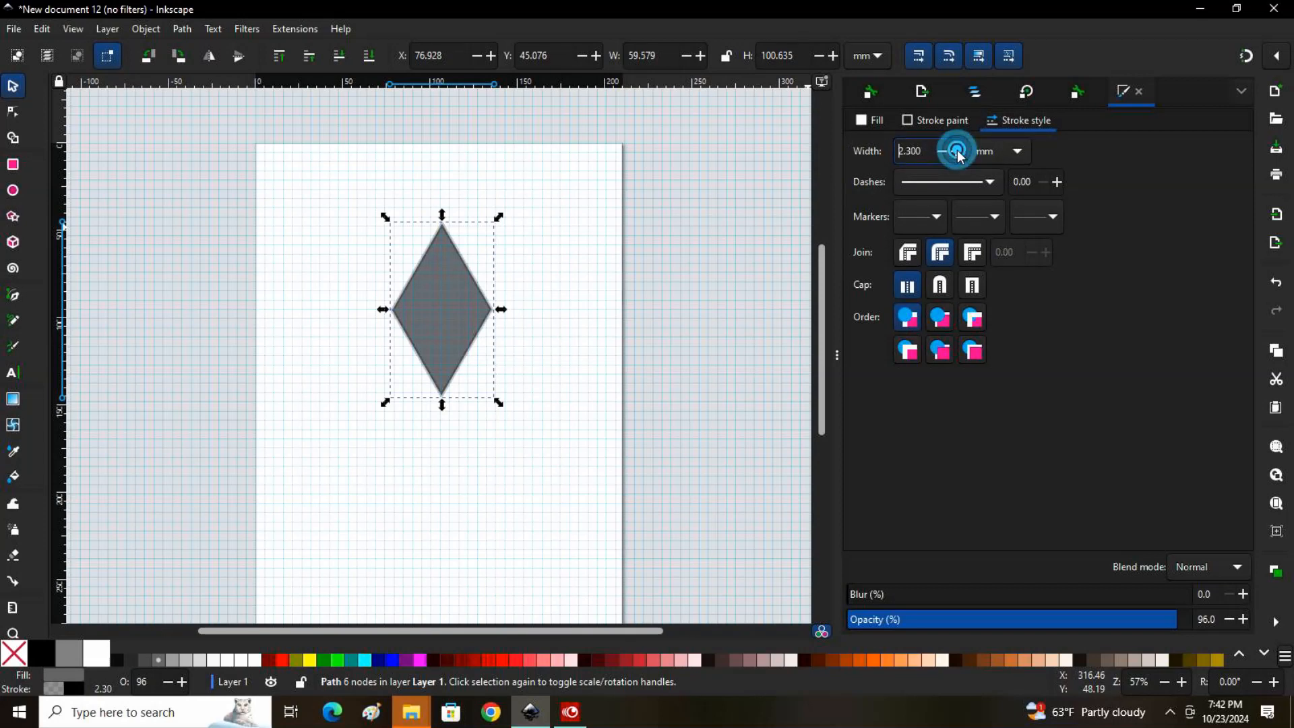
drag(957, 152, 957, 152)
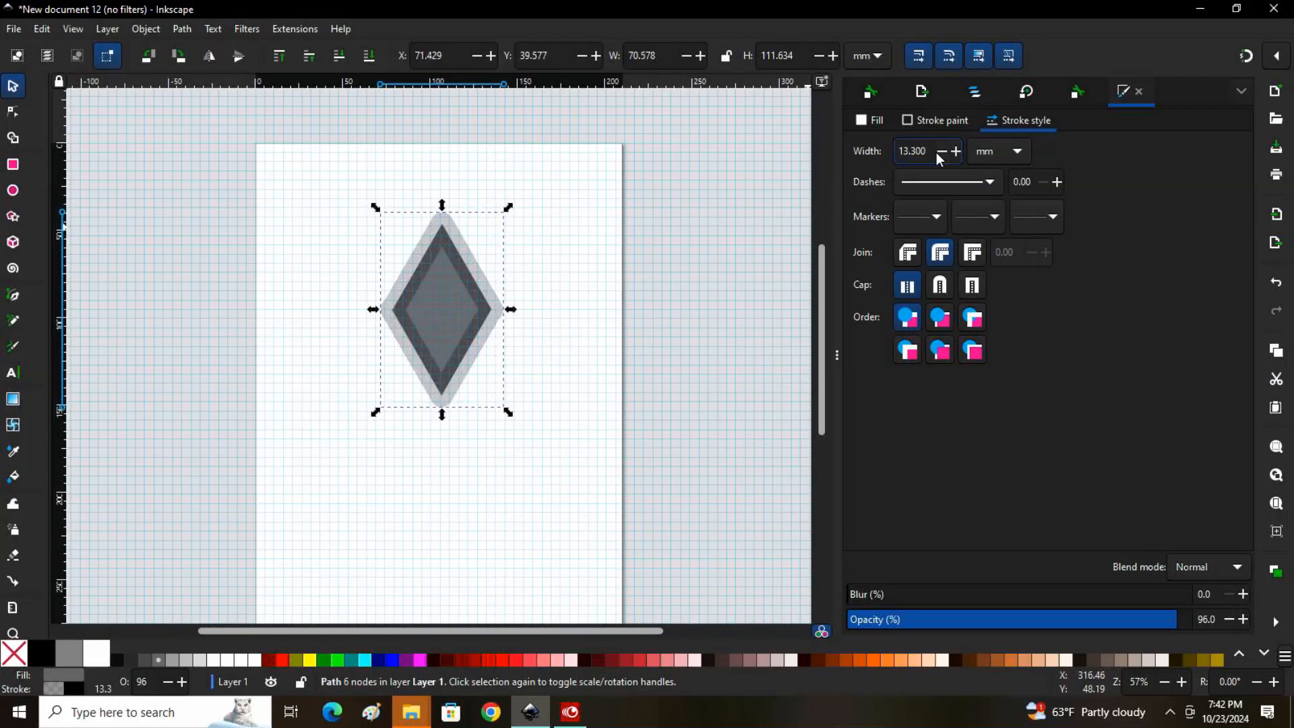
click(939, 151)
click(939, 151)
drag(939, 152, 939, 152)
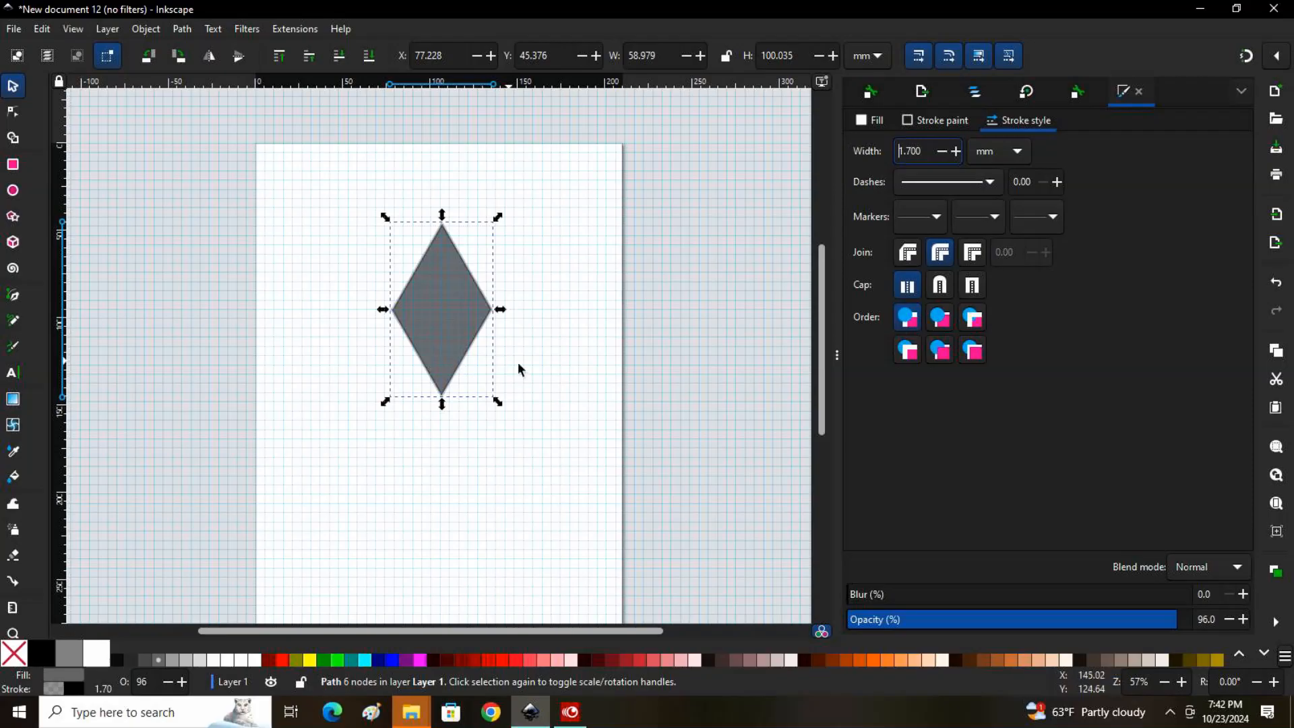
Set the diamond's stroke color saturation to 48 and its stroke width to 1.3 mm
click(950, 122)
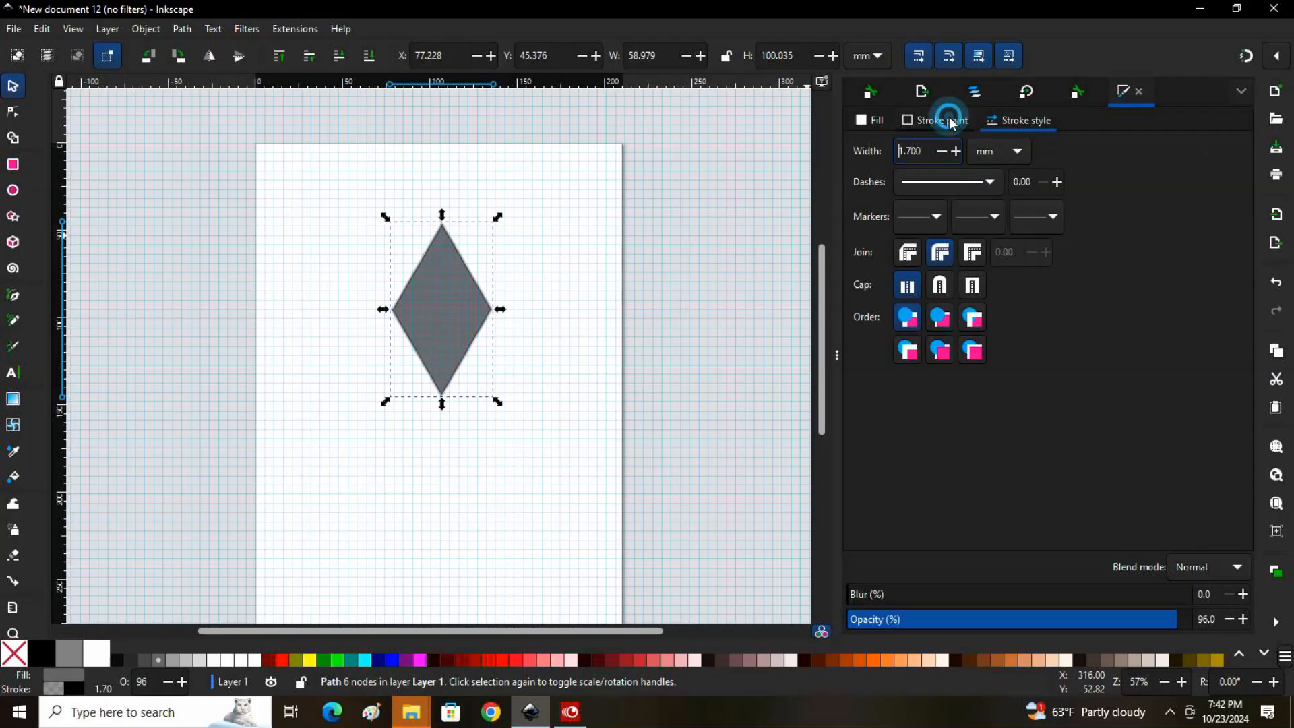
click(1019, 267)
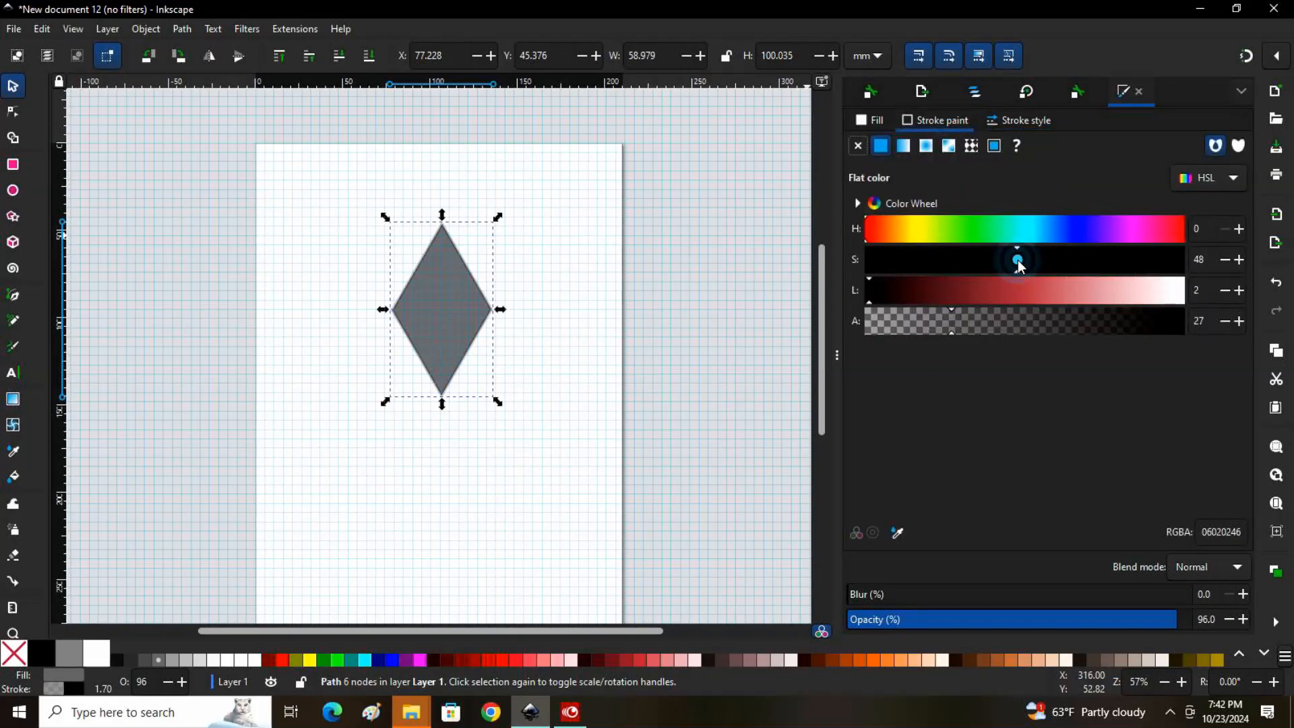
click(943, 150)
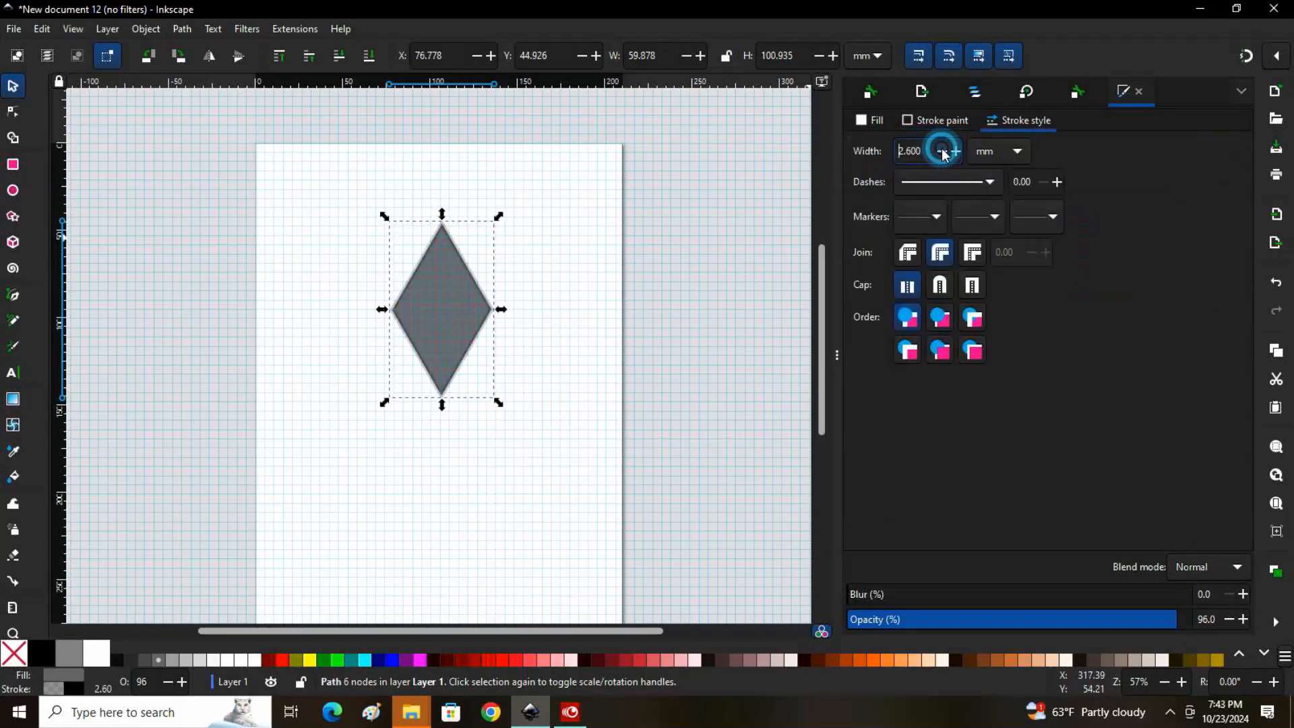
click(943, 150)
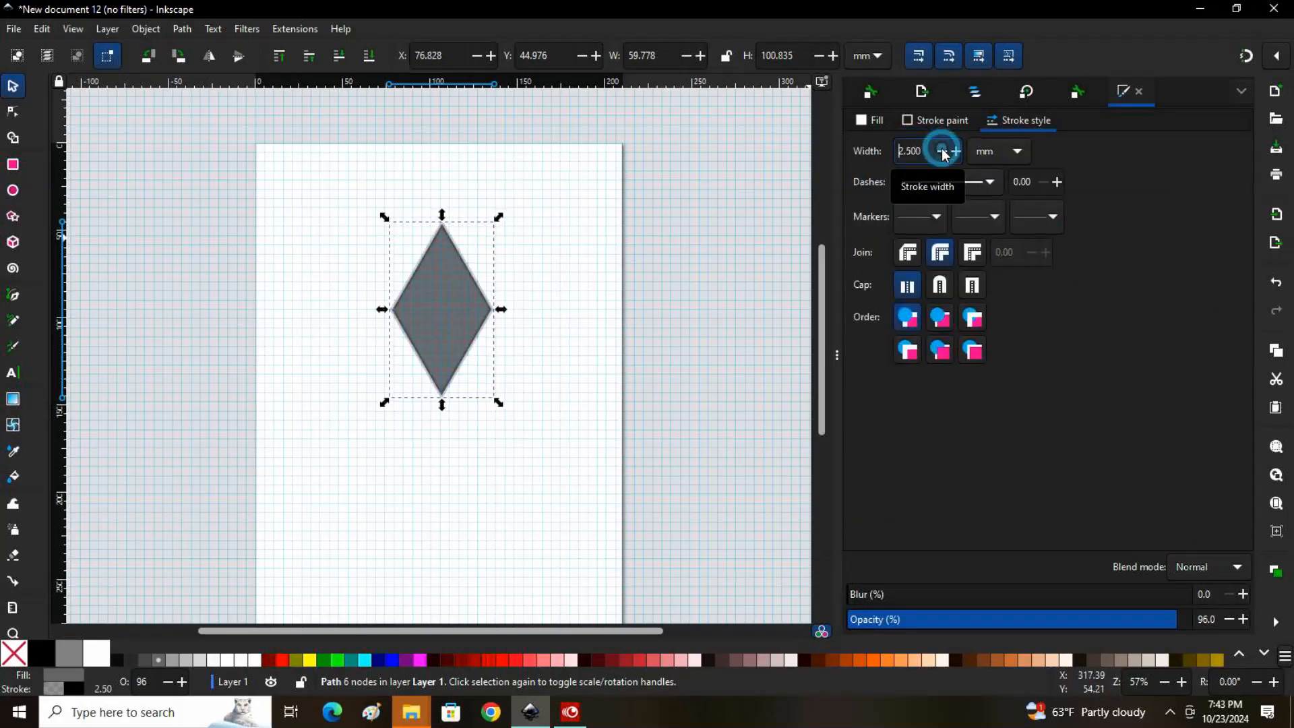
click(943, 149)
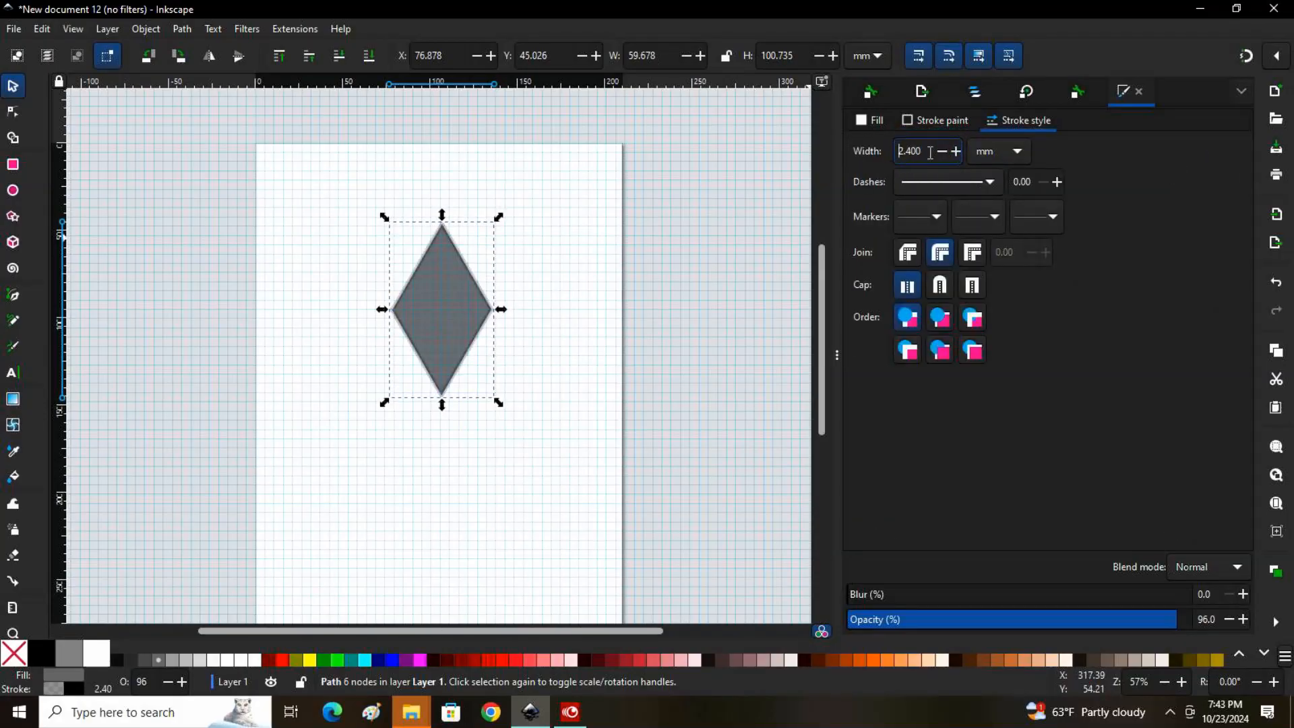
click(943, 151)
click(942, 151)
click(942, 151)
click(943, 151)
click(943, 151)
click(943, 151)
click(943, 151)
click(943, 151)
click(942, 151)
click(943, 151)
click(943, 151)
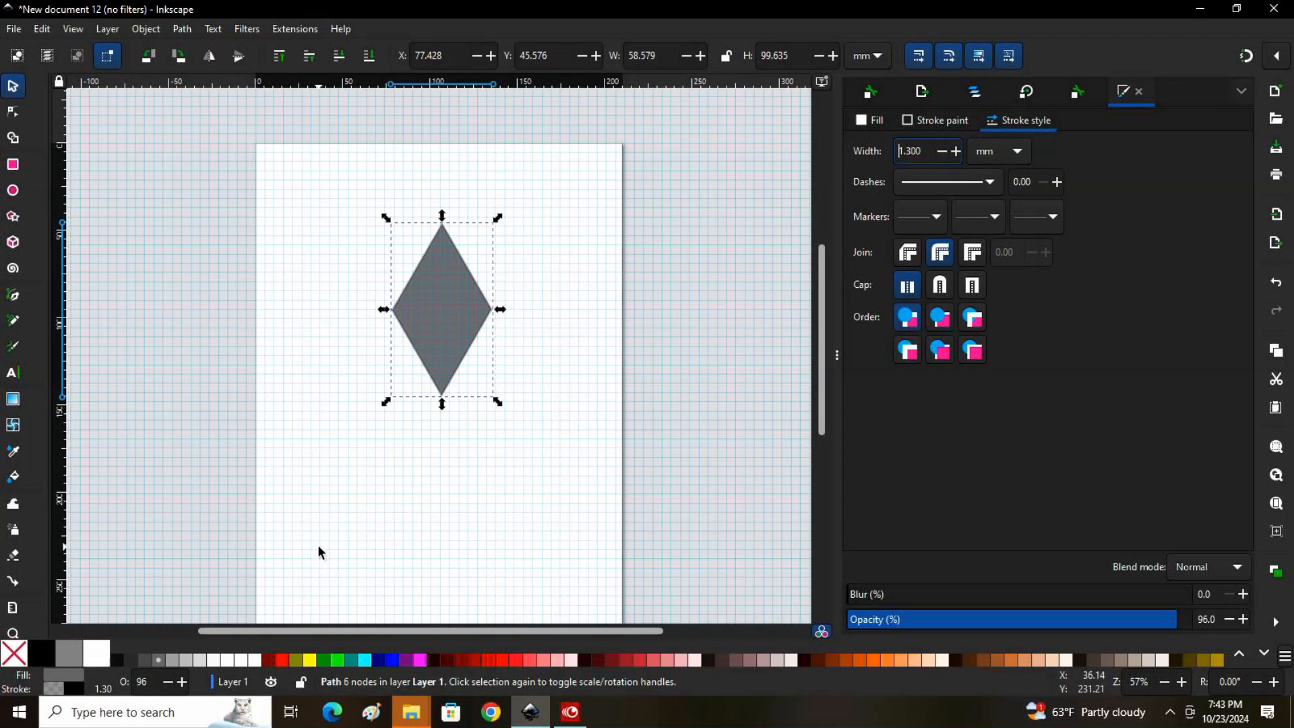
Duplicate the diamond twice, placing one copy lower right at about X 134.9, Y 123.9 mm and another lower left at about X 19.5, Y 129.4 mm
right_click(443, 309)
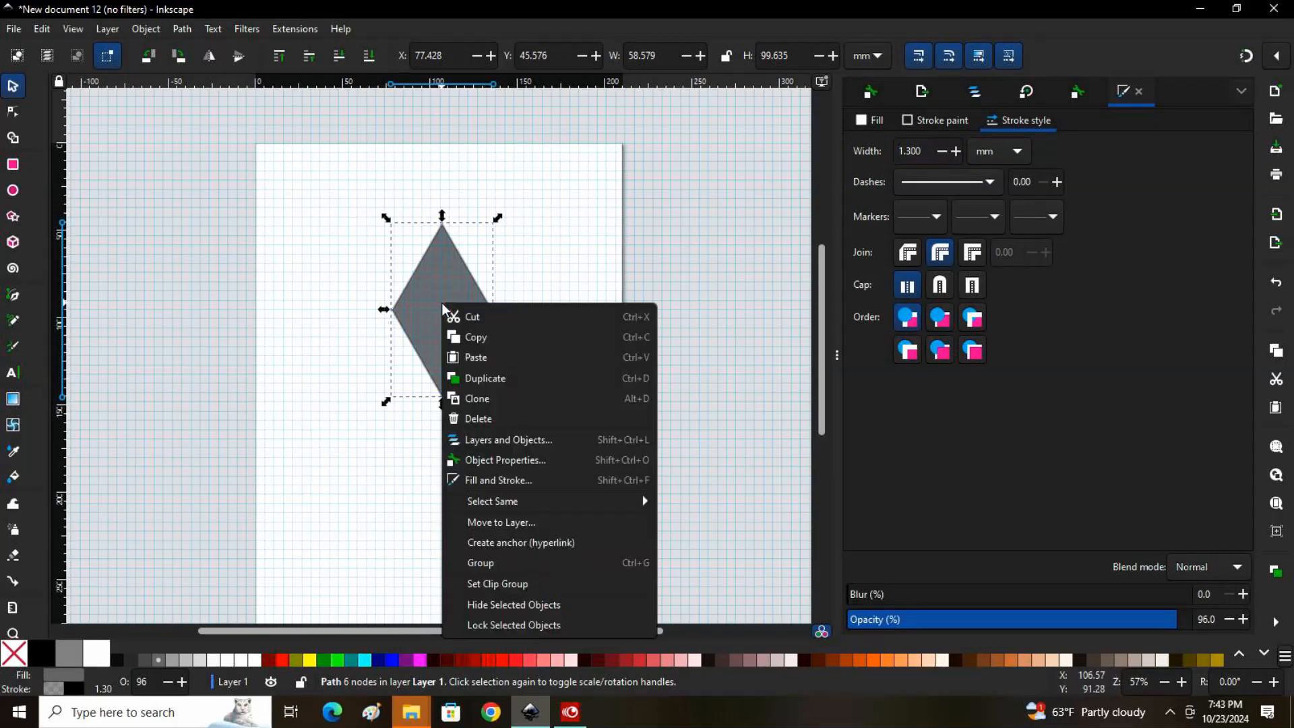
click(476, 378)
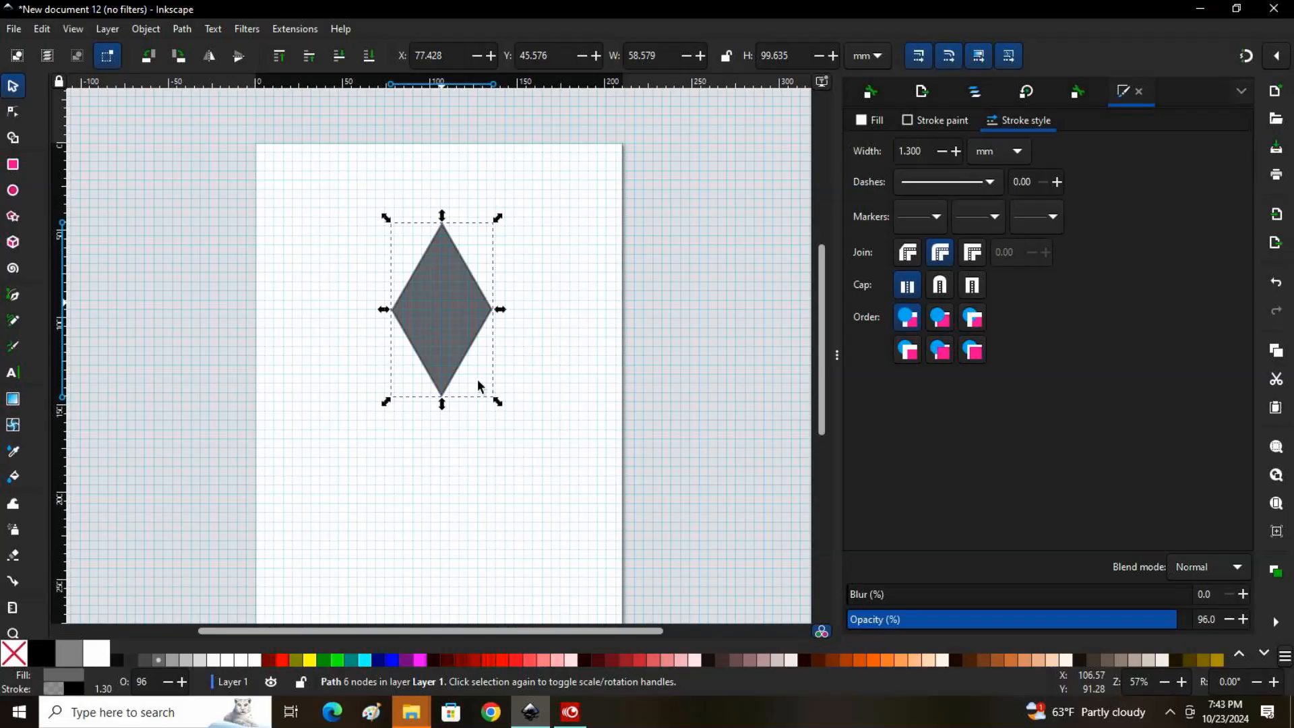
right_click(437, 292)
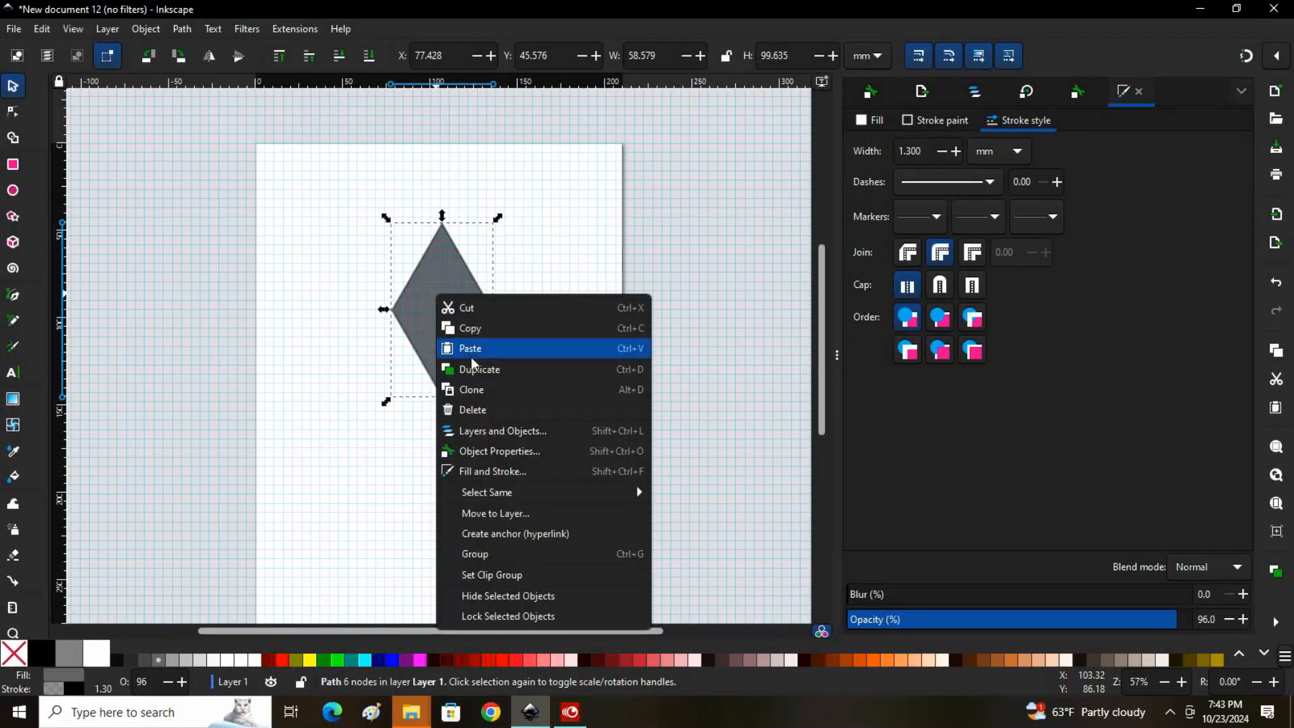
click(476, 375)
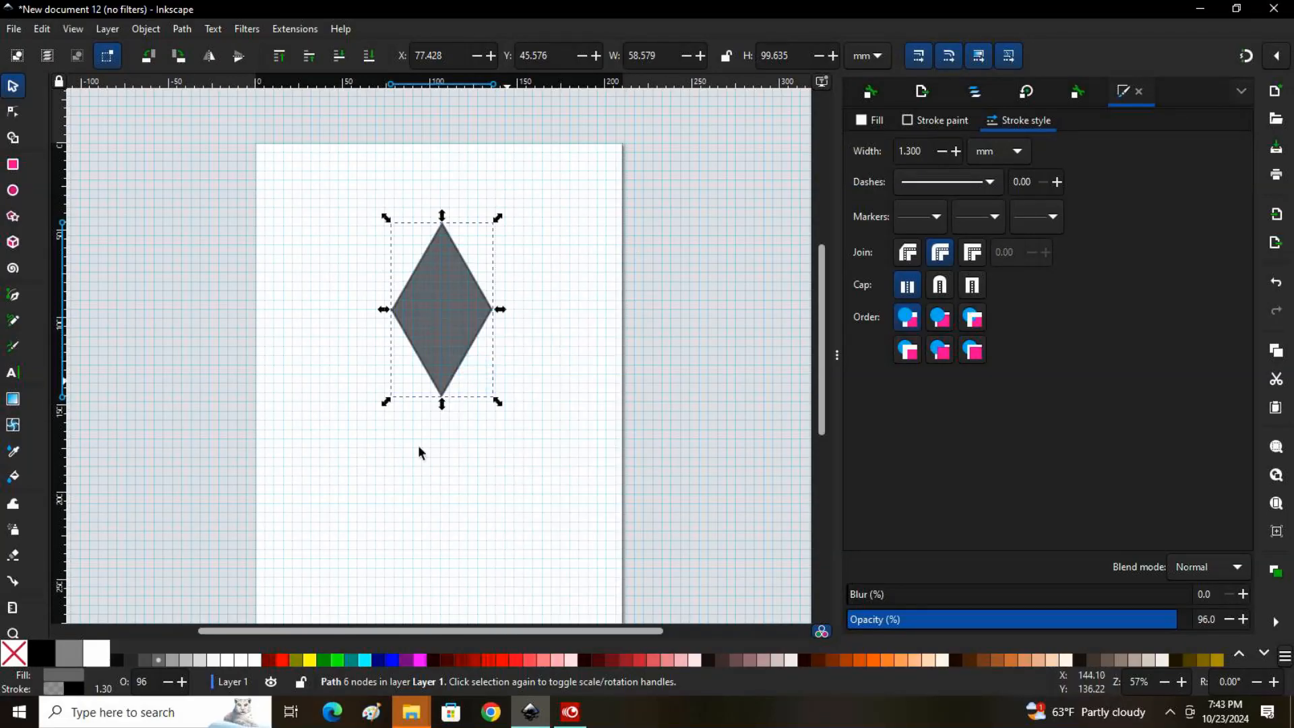
drag(443, 301, 546, 441)
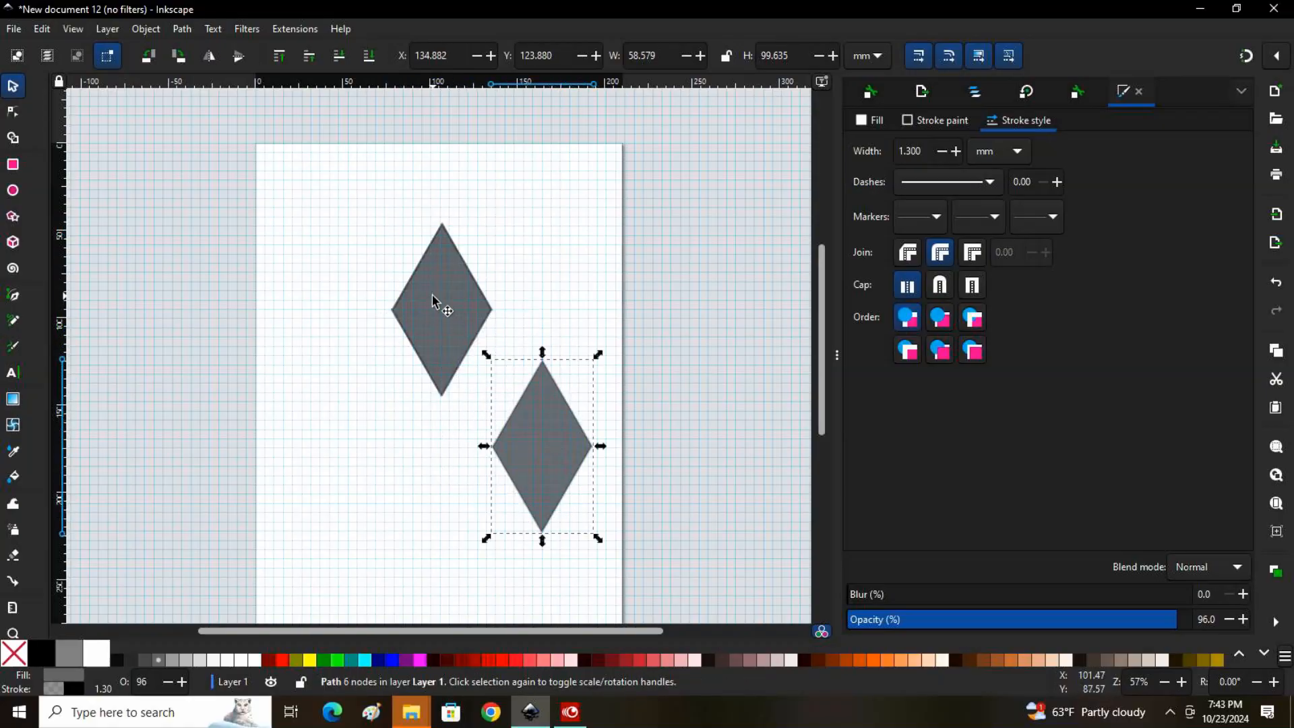
drag(427, 301, 327, 451)
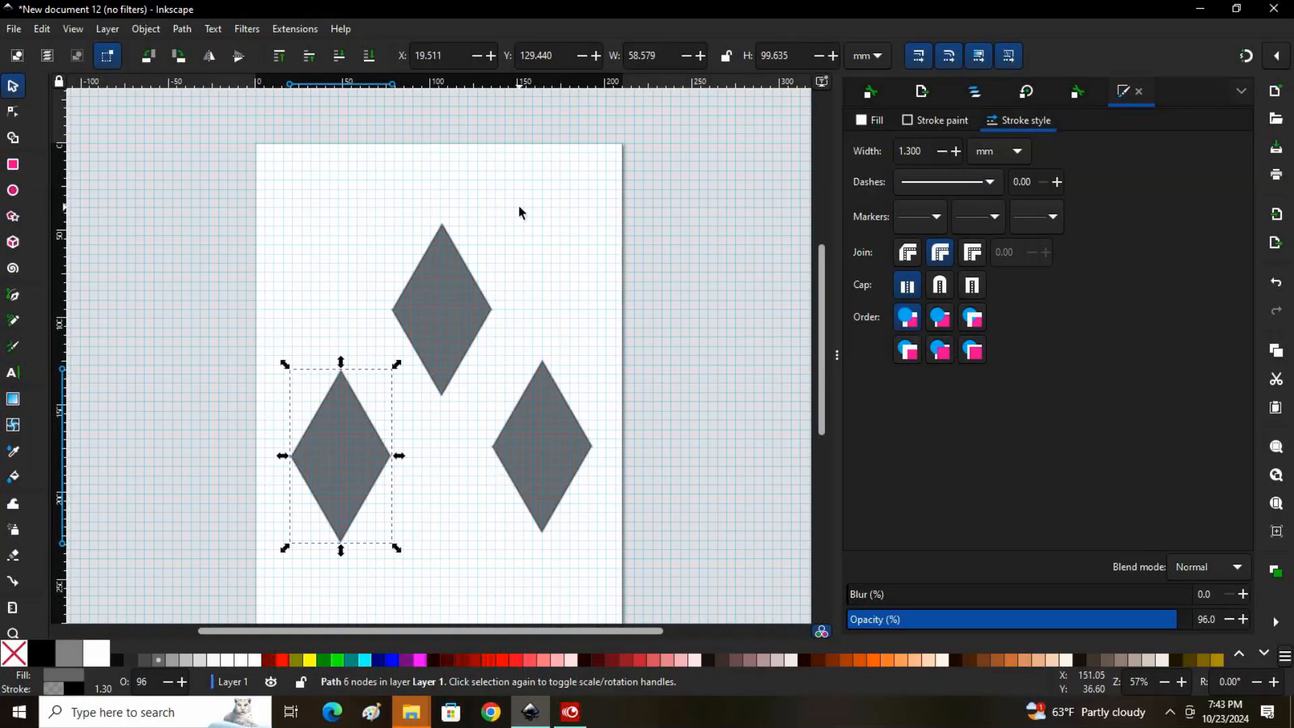
Move the remaining upper diamond up to about X 79.3 mm, Y 17.3 mm and fill it with a lighter gray
click(455, 311)
drag(455, 310, 450, 256)
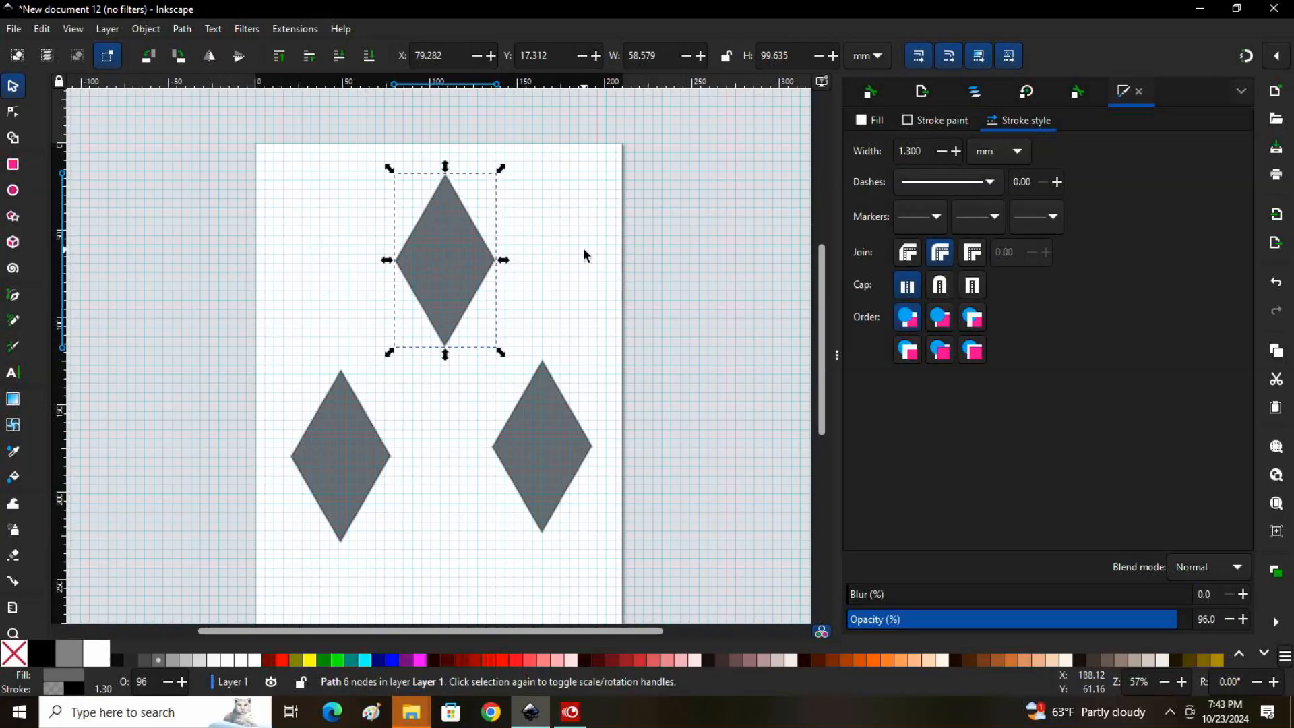
click(175, 658)
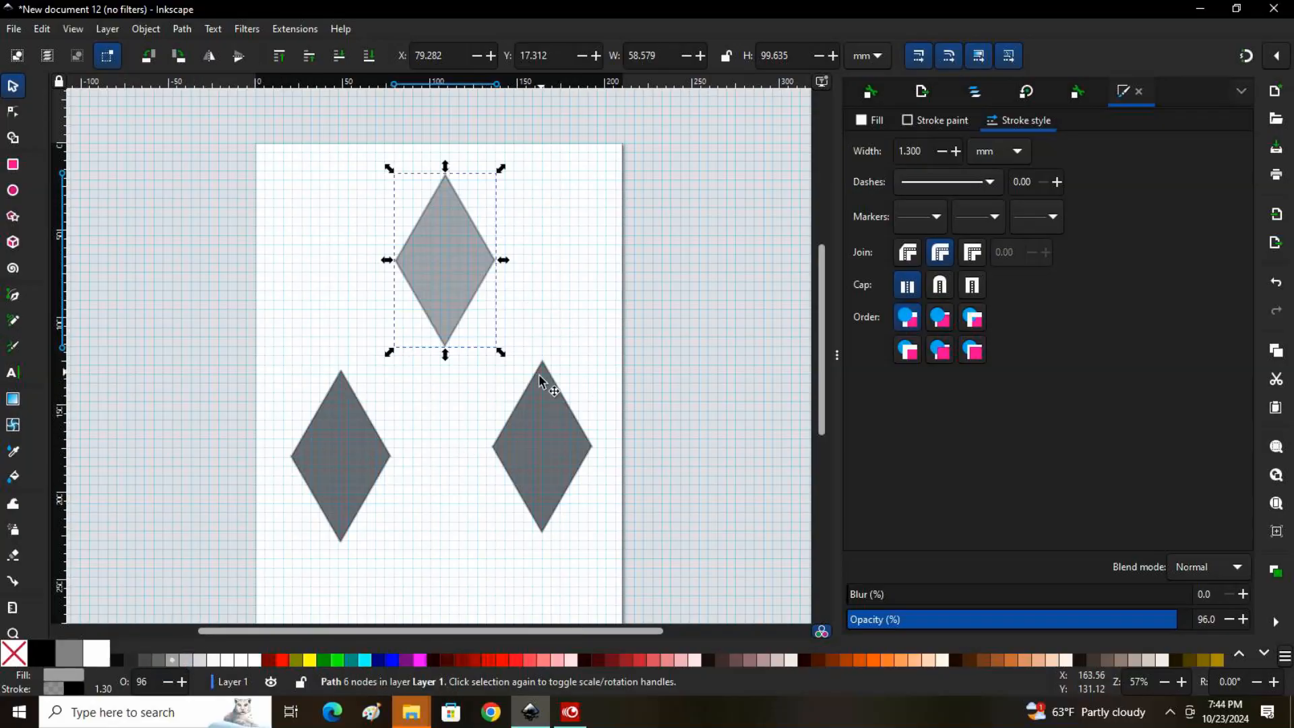
Rotate the light gray diamond clockwise by 30° three times and move it to about X 54.9 mm, Y 30.3 mm as the cube's top face
click(1027, 93)
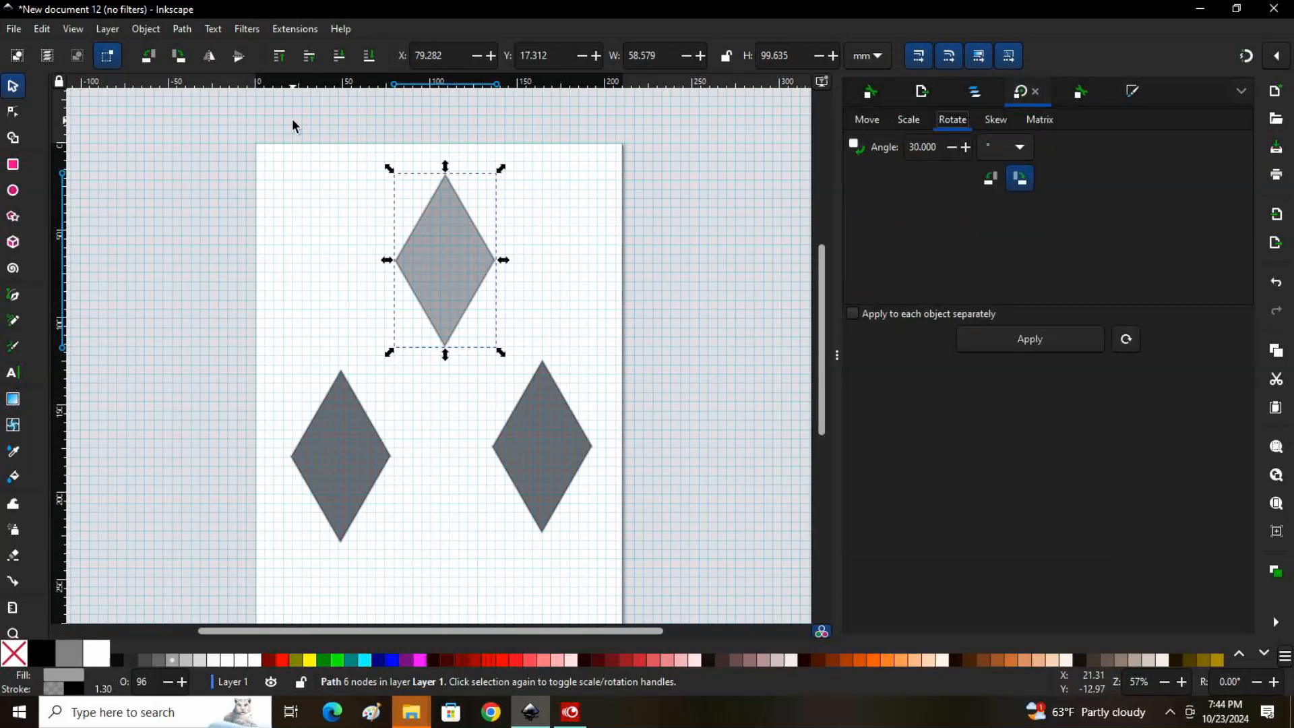
click(135, 28)
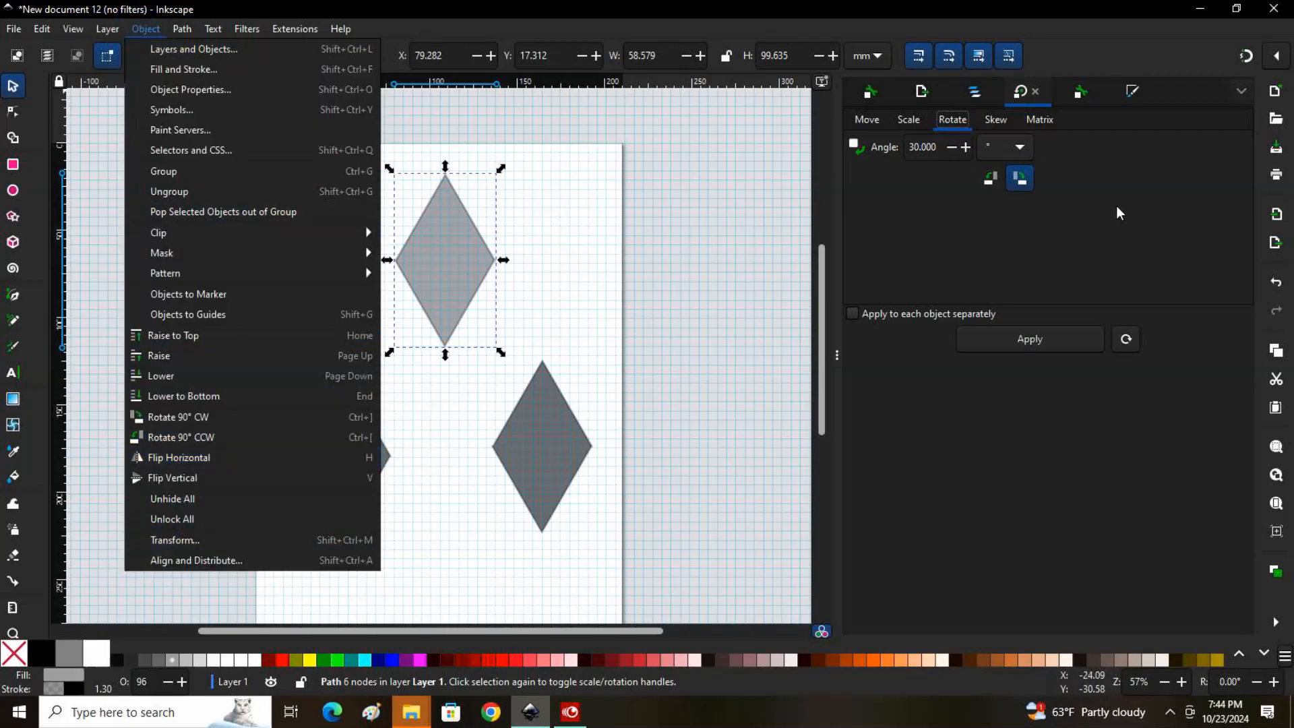
click(1150, 186)
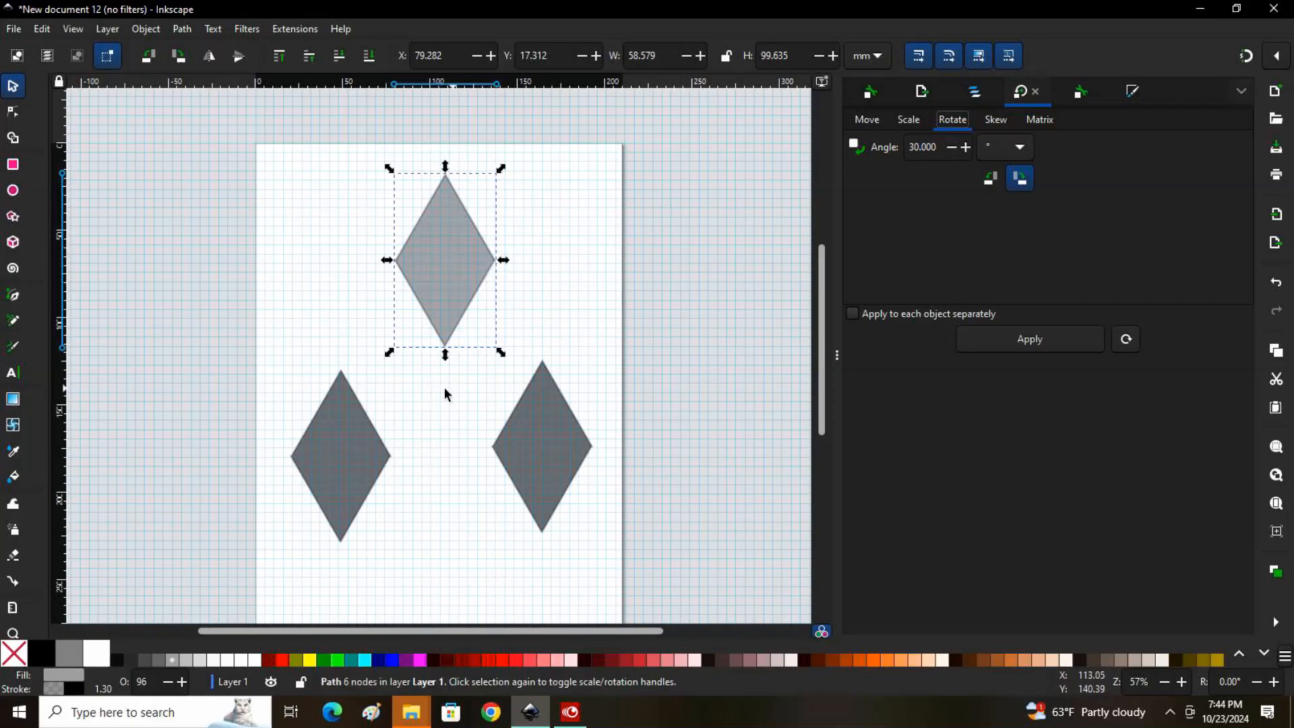
click(1031, 339)
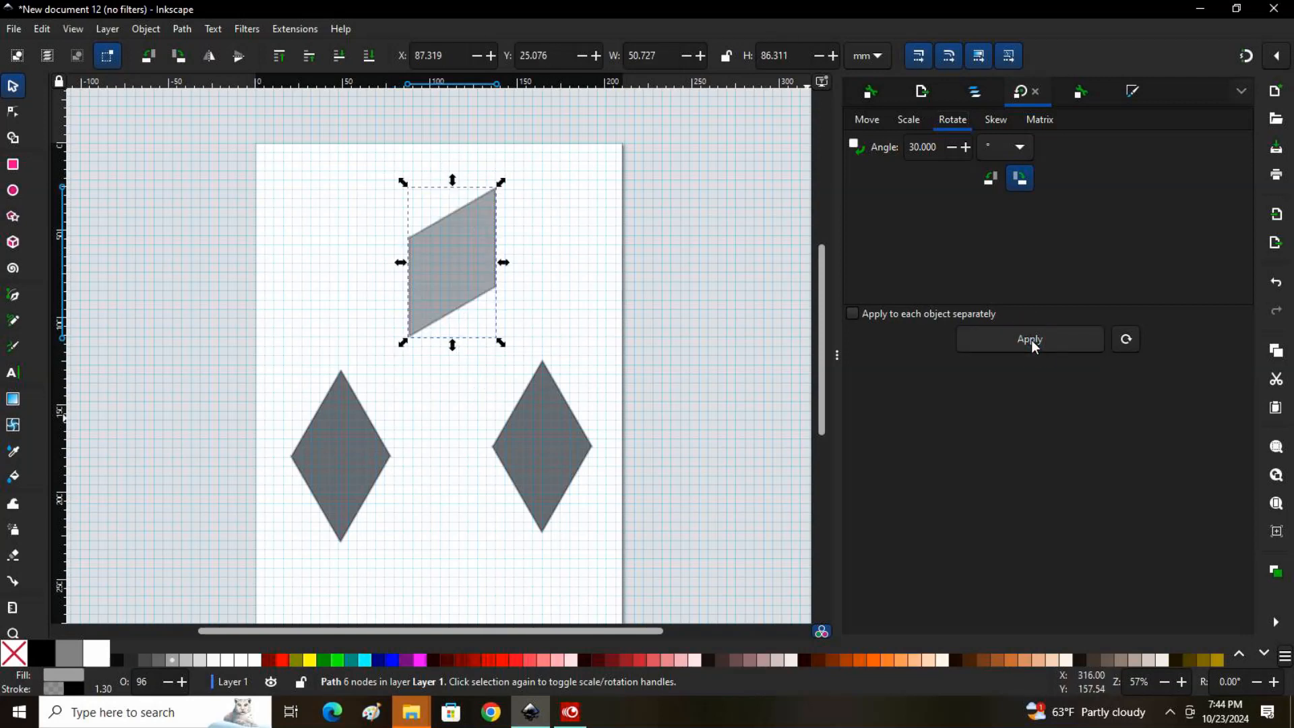
click(1035, 346)
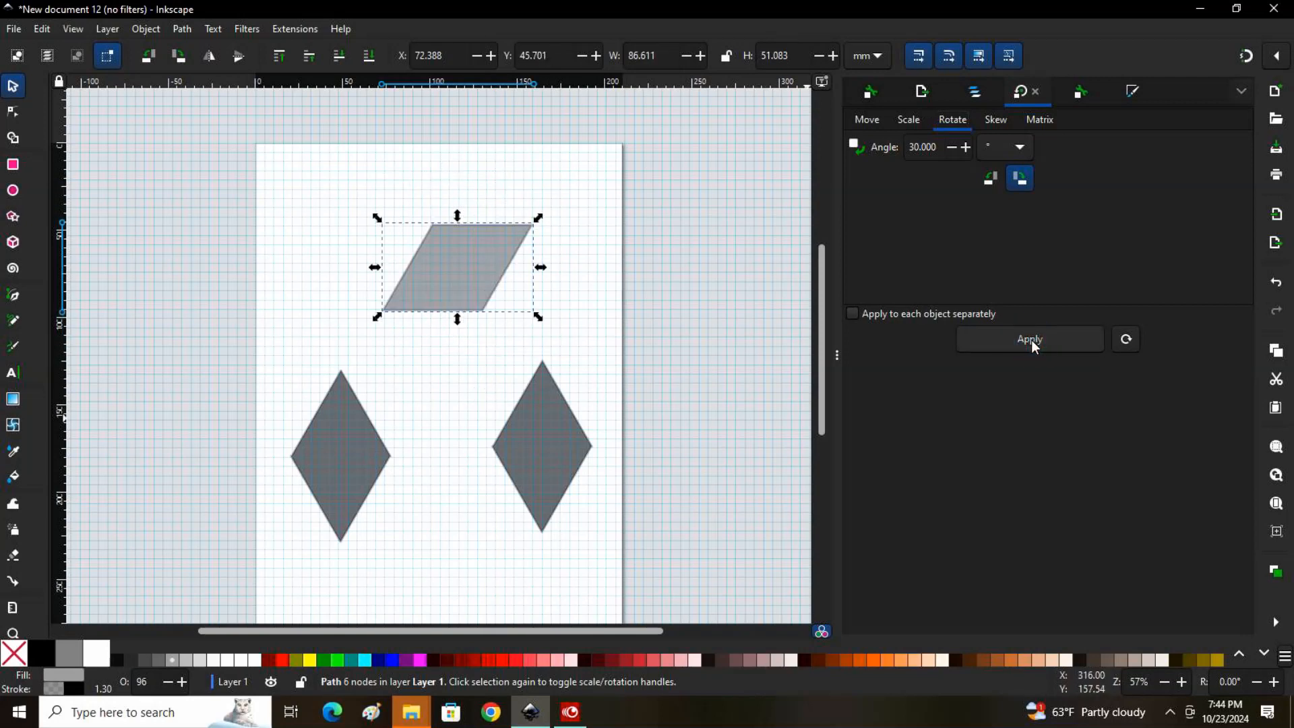
click(1034, 346)
drag(466, 272, 445, 239)
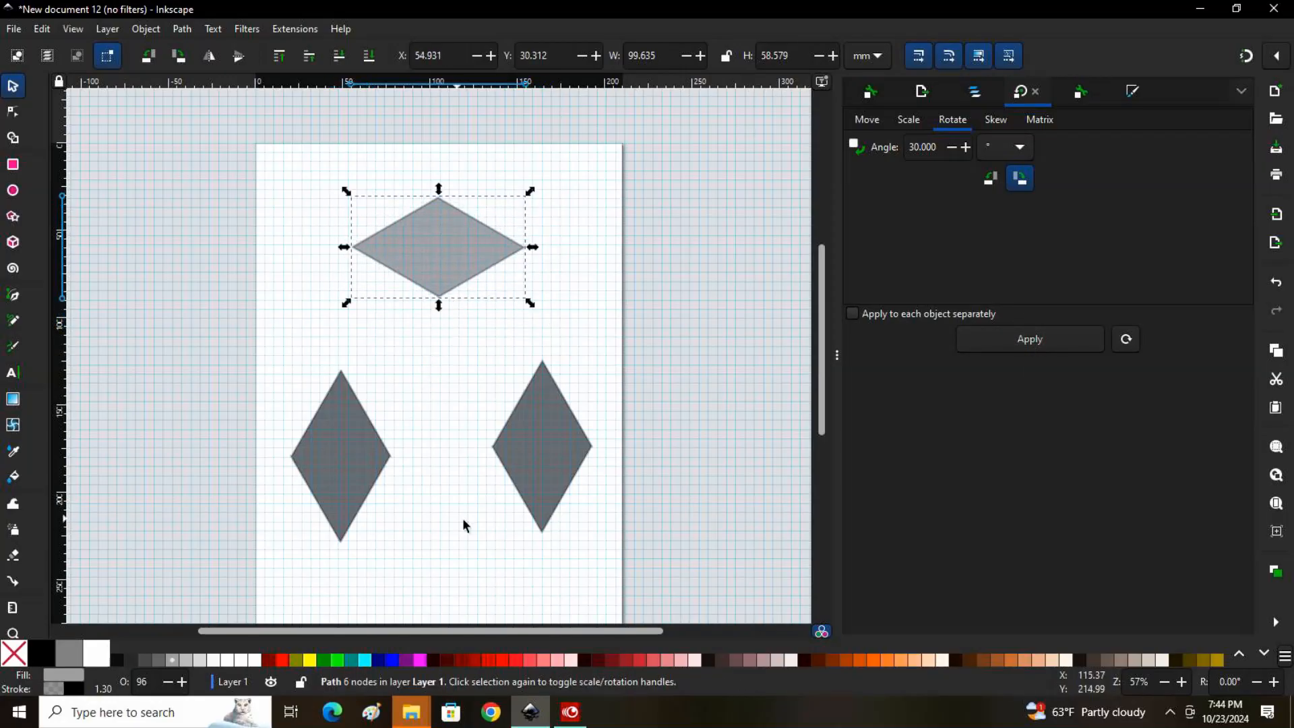
Rotate the lower-right diamond 30° clockwise and fit it under the top face as the cube's right face, at about X 104.5 mm, Y 58.9 mm
click(528, 451)
drag(538, 451, 507, 347)
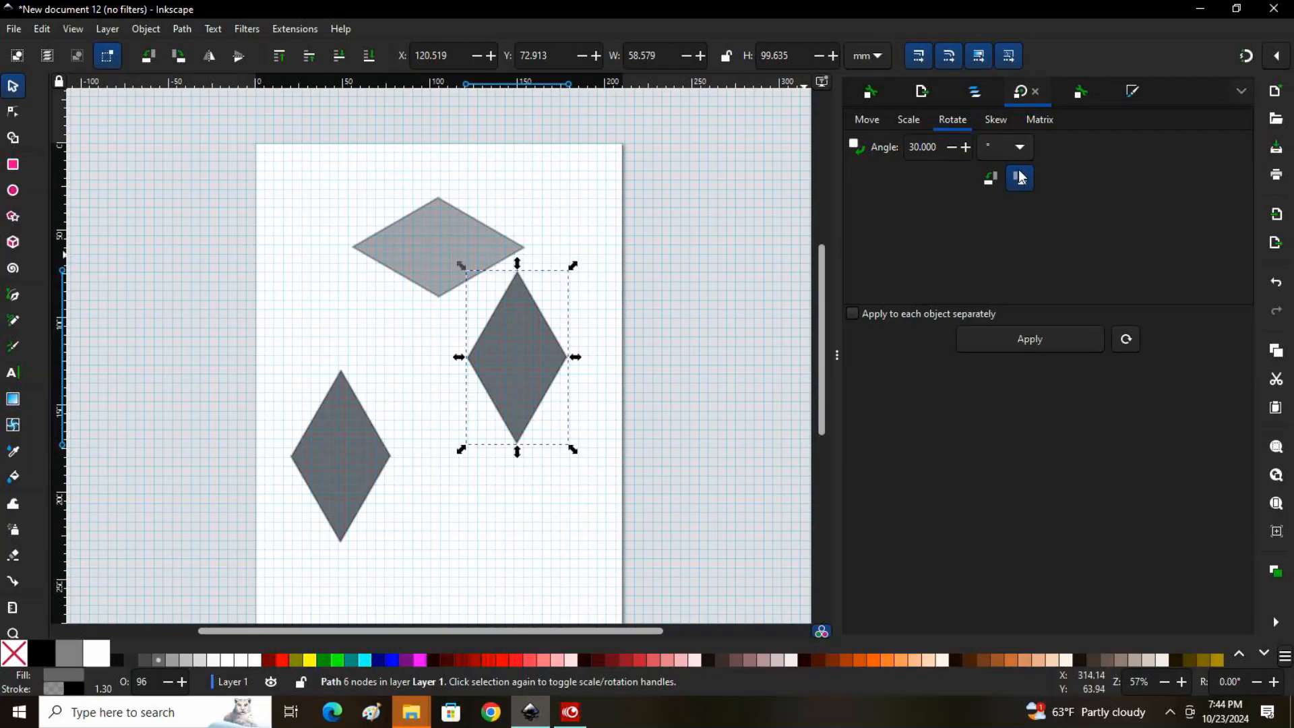
click(1032, 344)
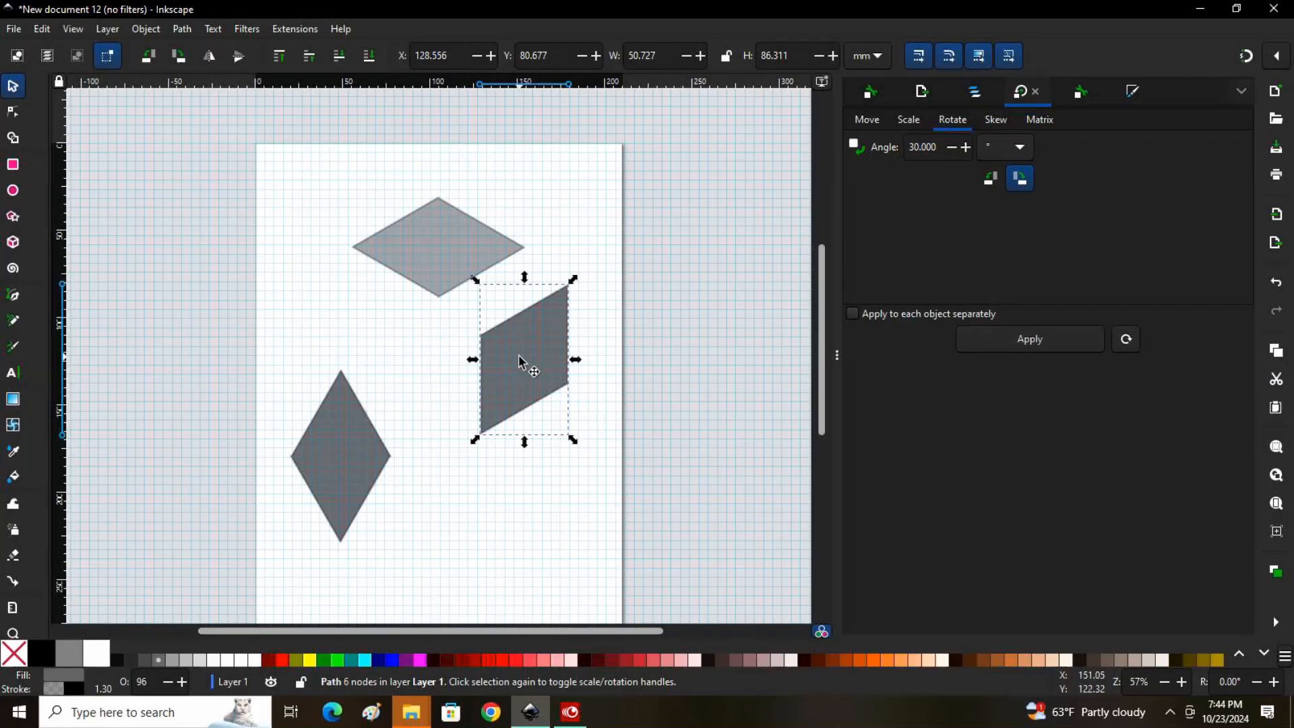
drag(521, 363, 472, 322)
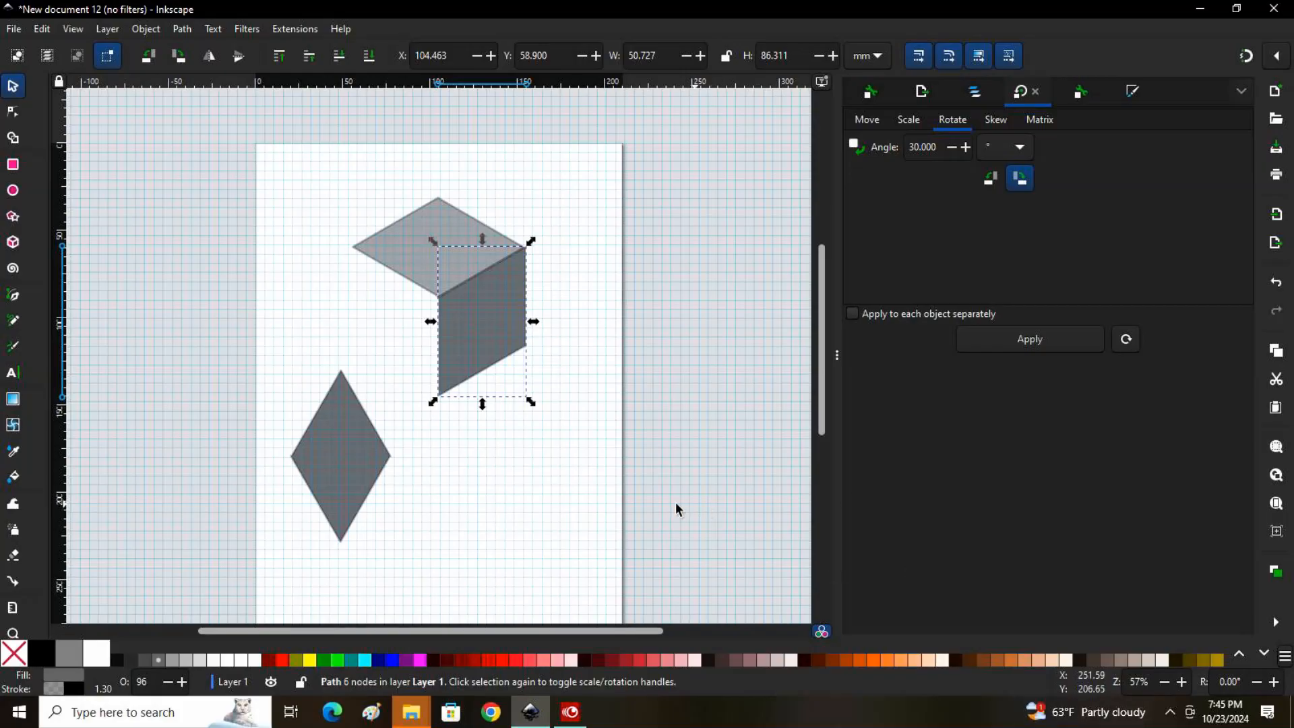
Fill the last diamond yellow, rotate it 30° counterclockwise and fit it as the cube's left face at about X 53.9 mm, Y 58.8 mm
click(345, 466)
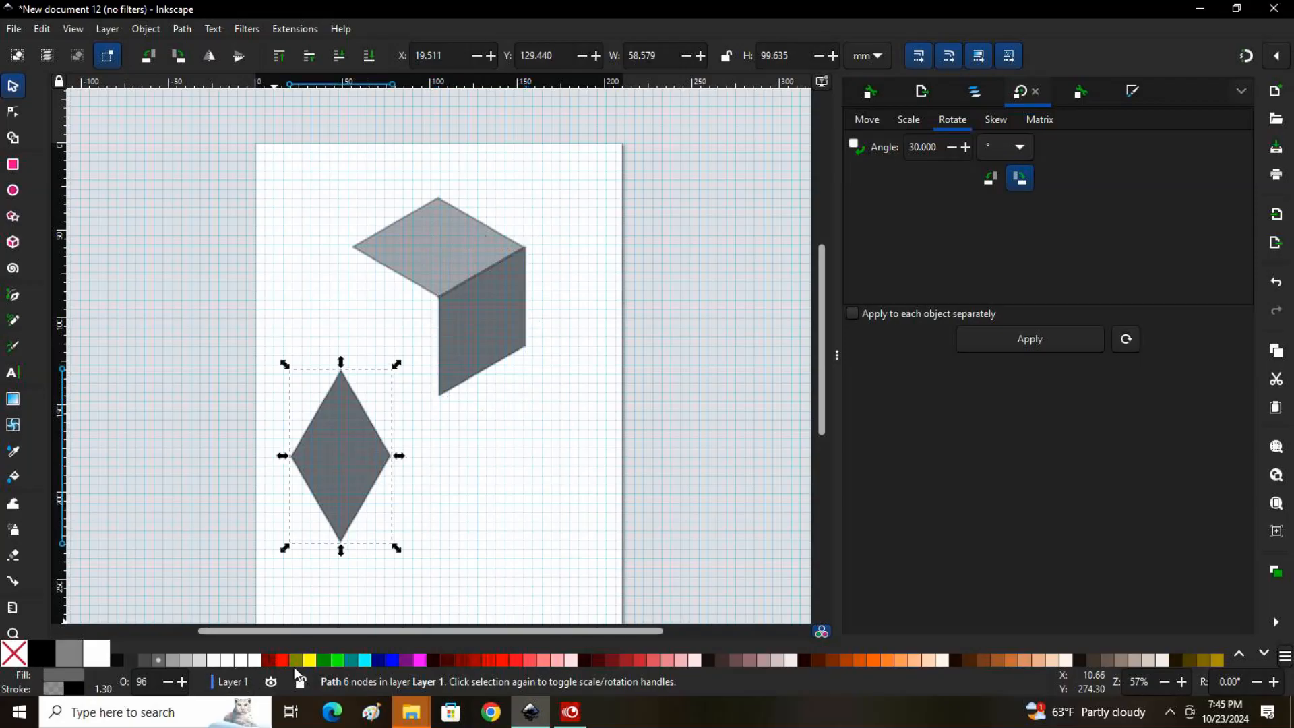
click(310, 661)
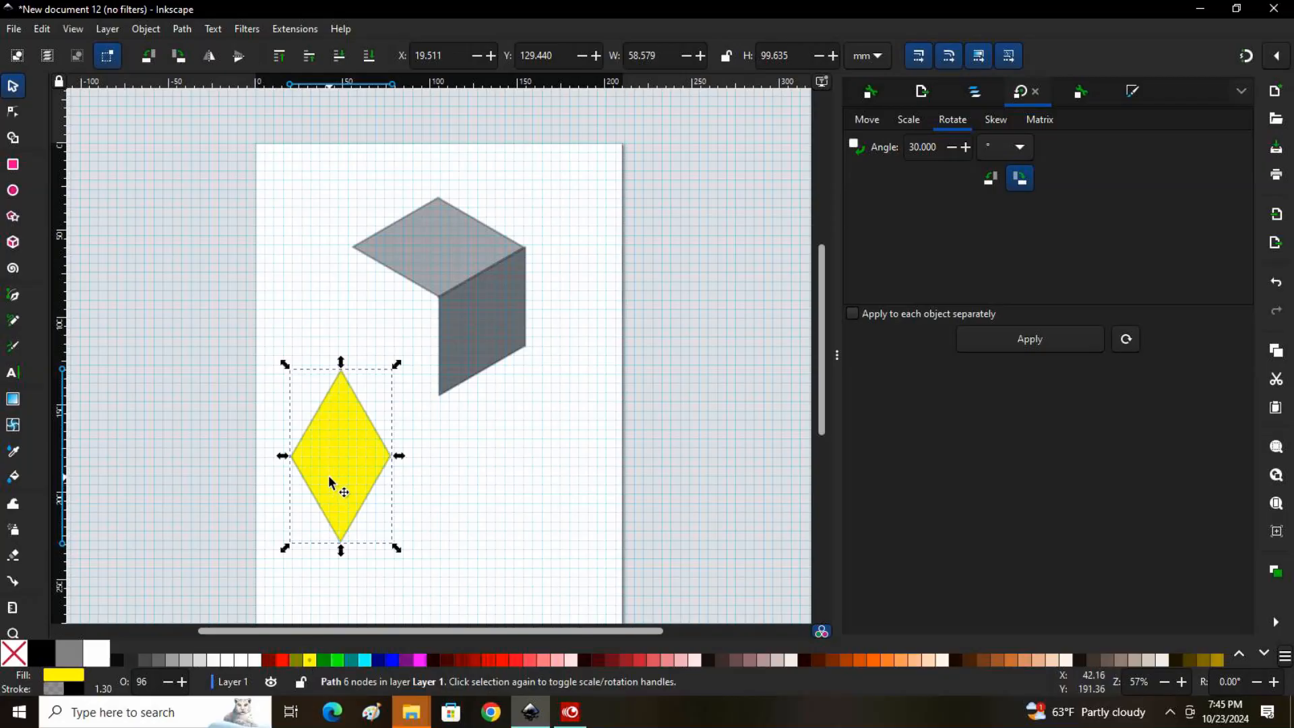
click(990, 178)
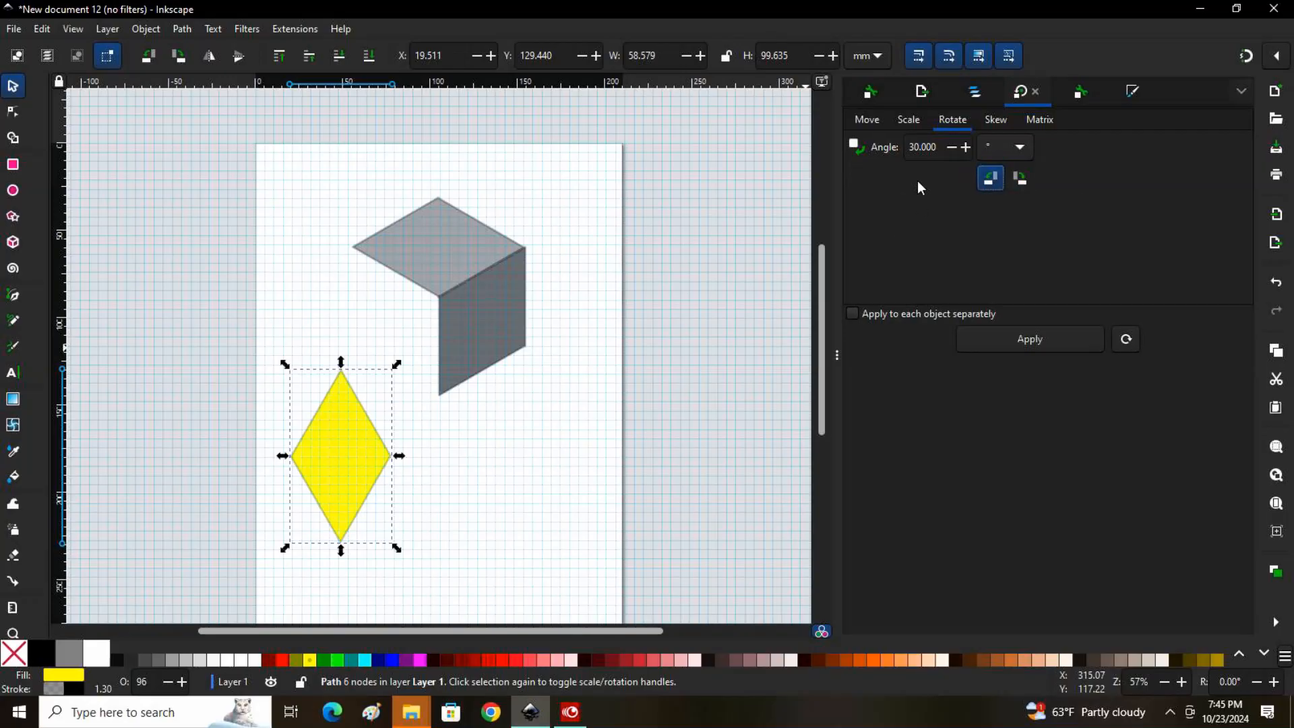
click(1043, 347)
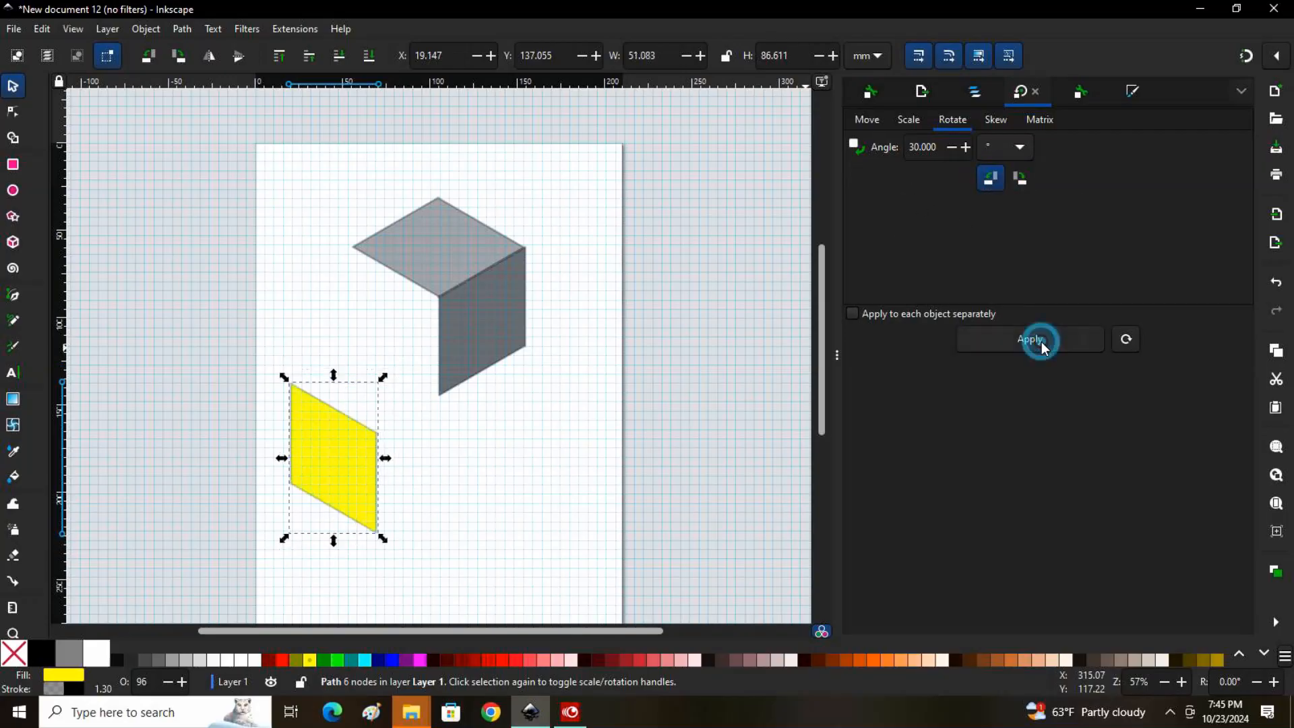
drag(326, 467, 388, 328)
click(727, 403)
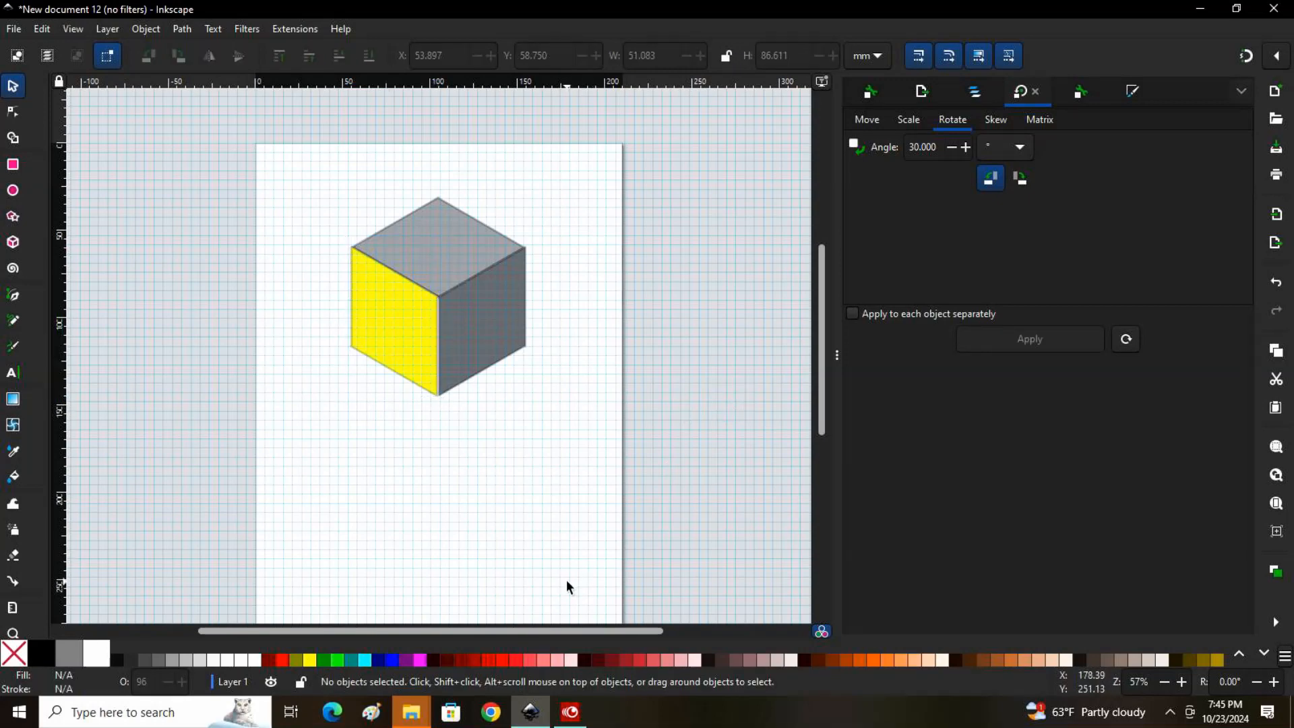
Close the gap between the two side faces by nudging the yellow face right and the dark gray face to about X 104.1 mm, Y 58.7 mm
key(plus)
key(plus)
key(plus)
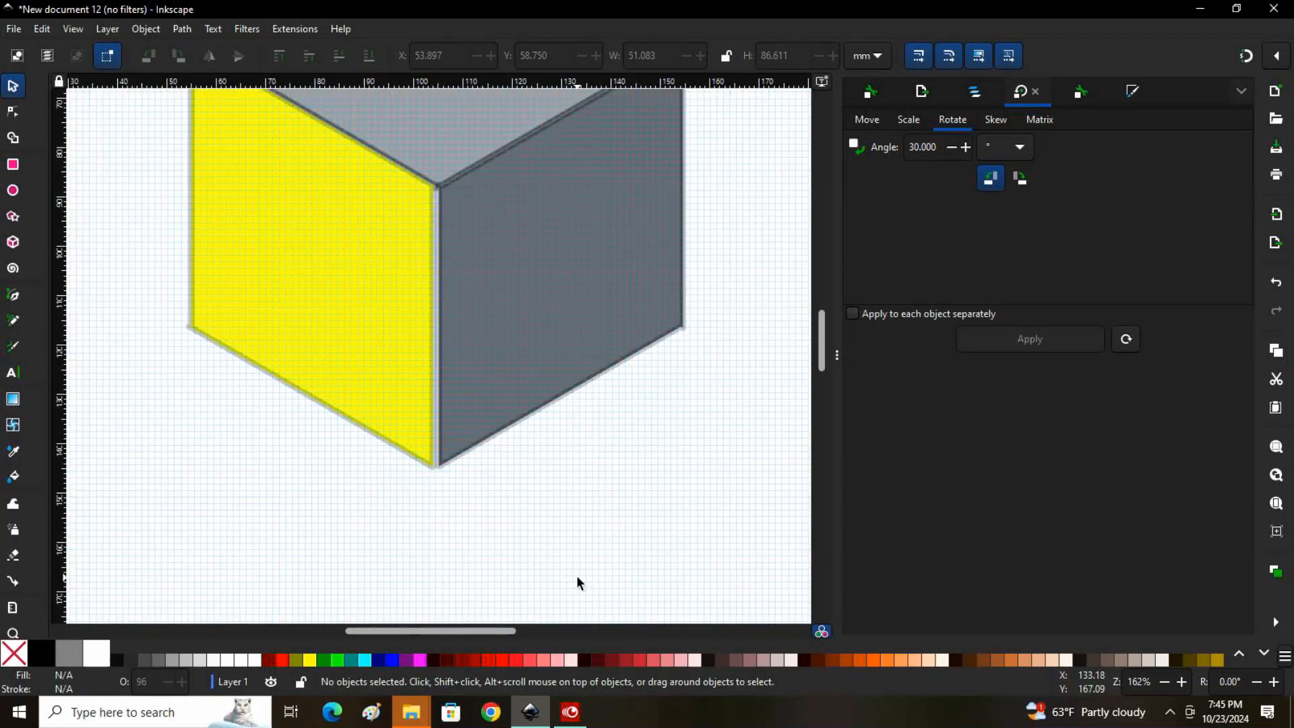
scroll(569, 588, up, 5)
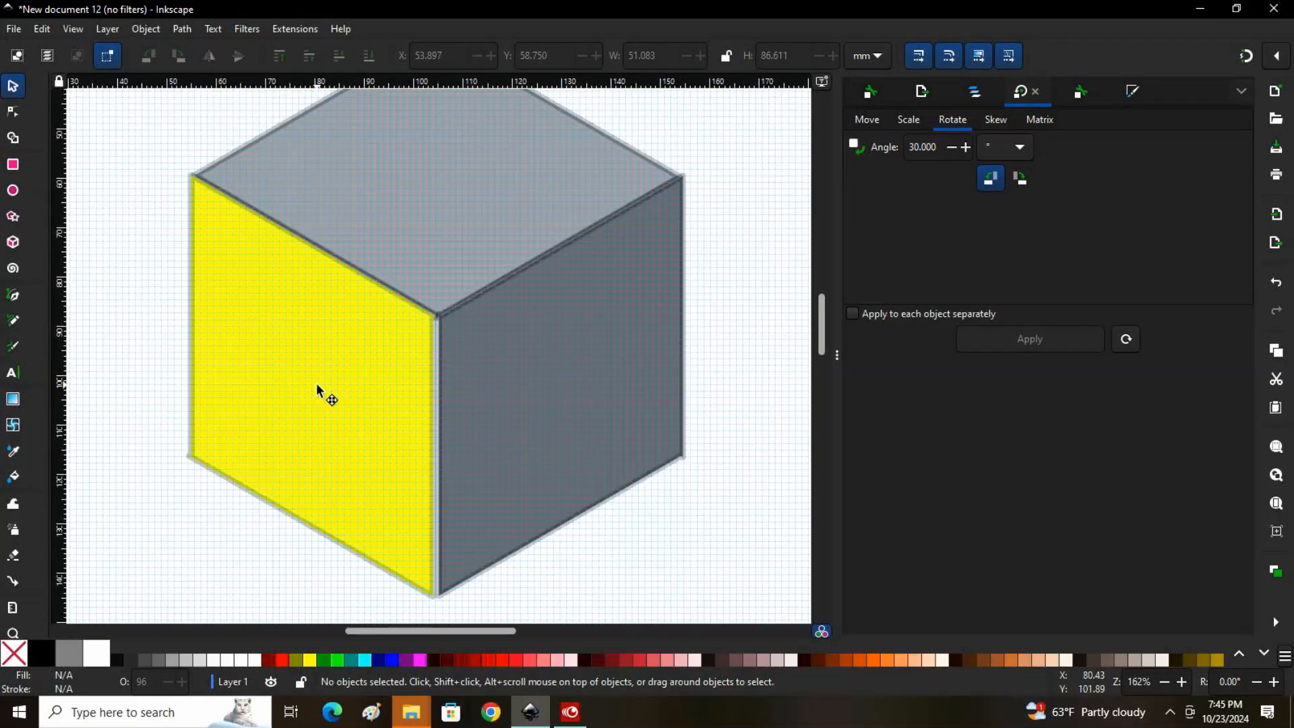
drag(317, 384, 321, 385)
click(557, 376)
drag(557, 377, 552, 377)
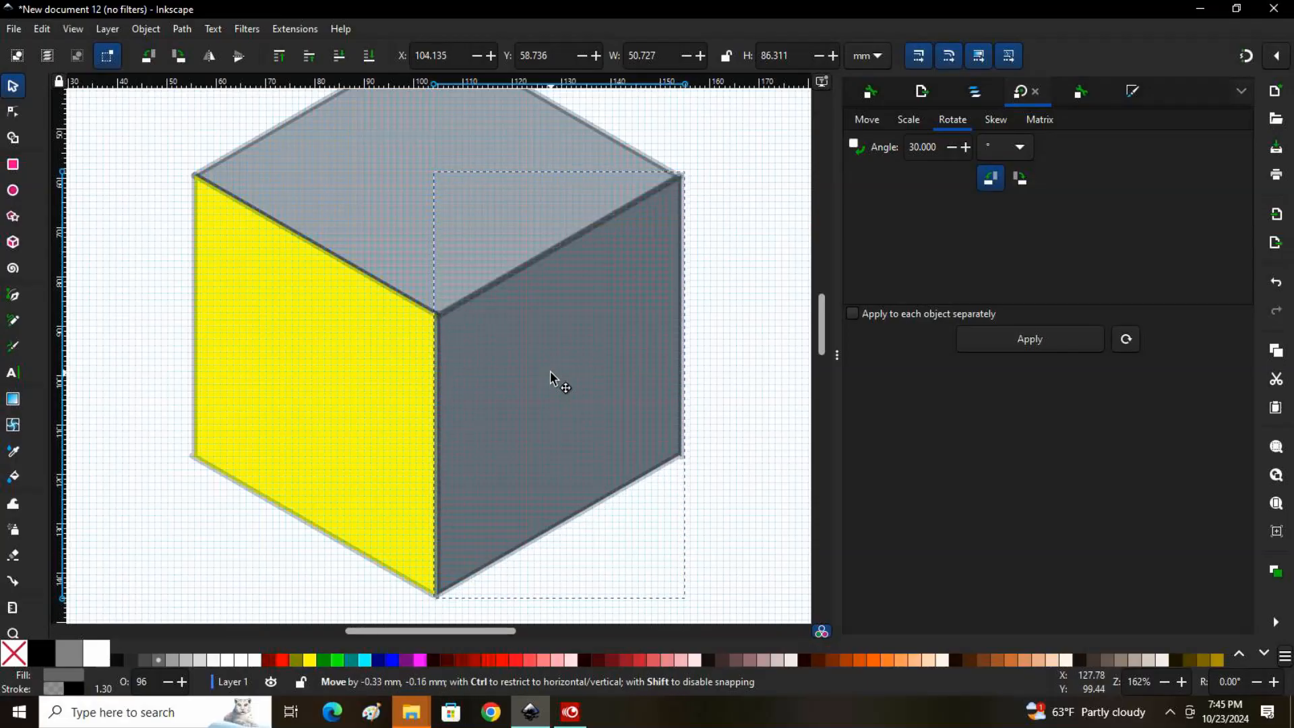
drag(551, 373, 550, 372)
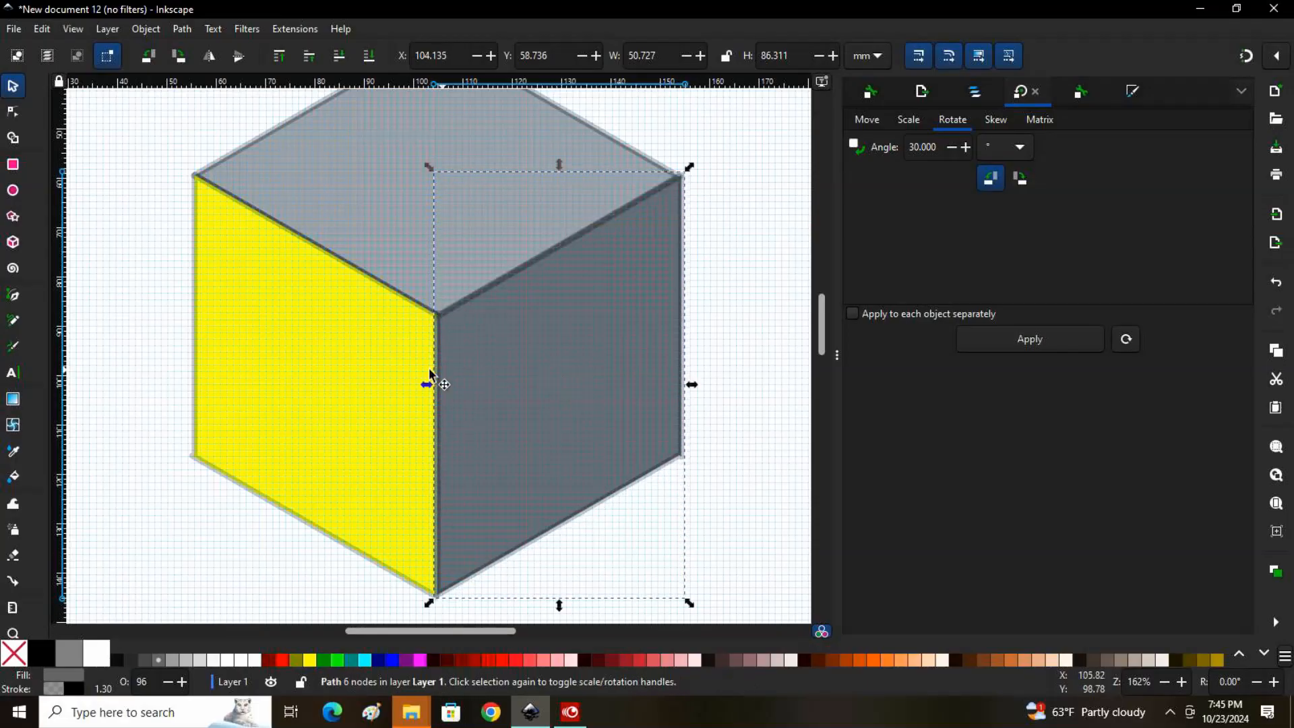
Examine the seams and outer edges where the cube's three faces meet, from close up and at full-page view
scroll(429, 368, up, 3)
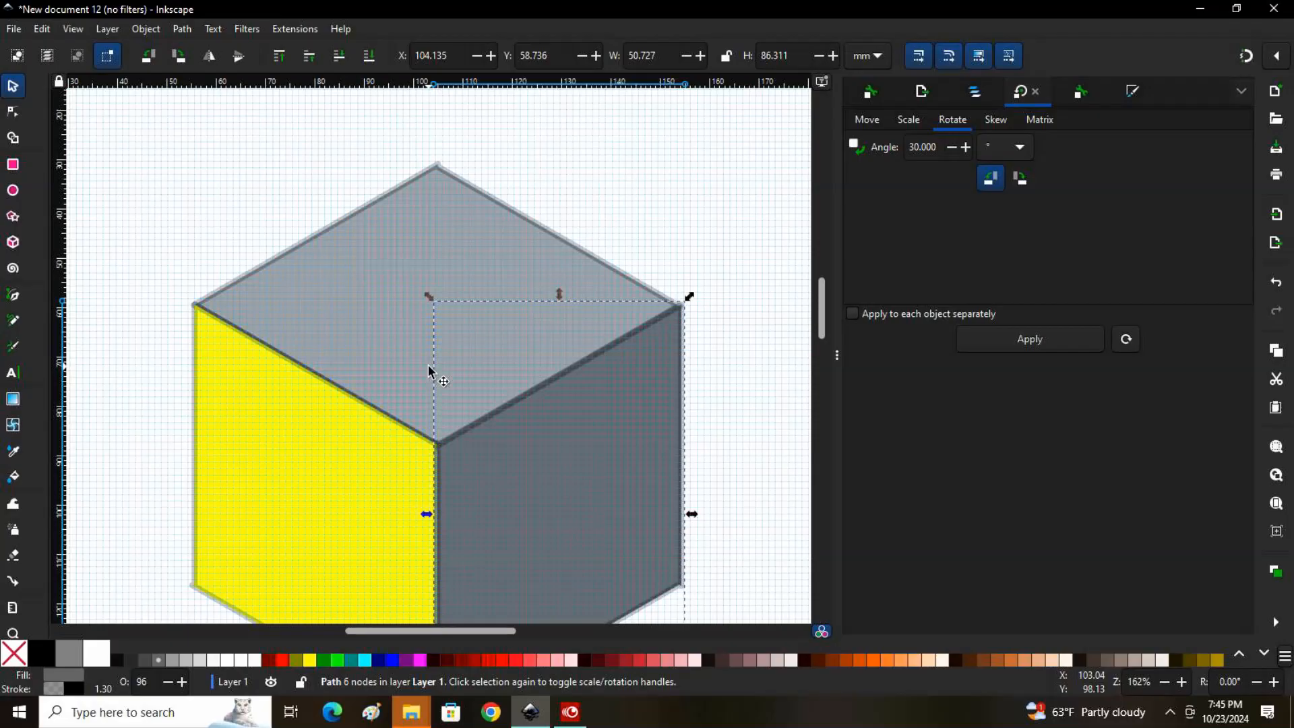
scroll(429, 370, down, 5)
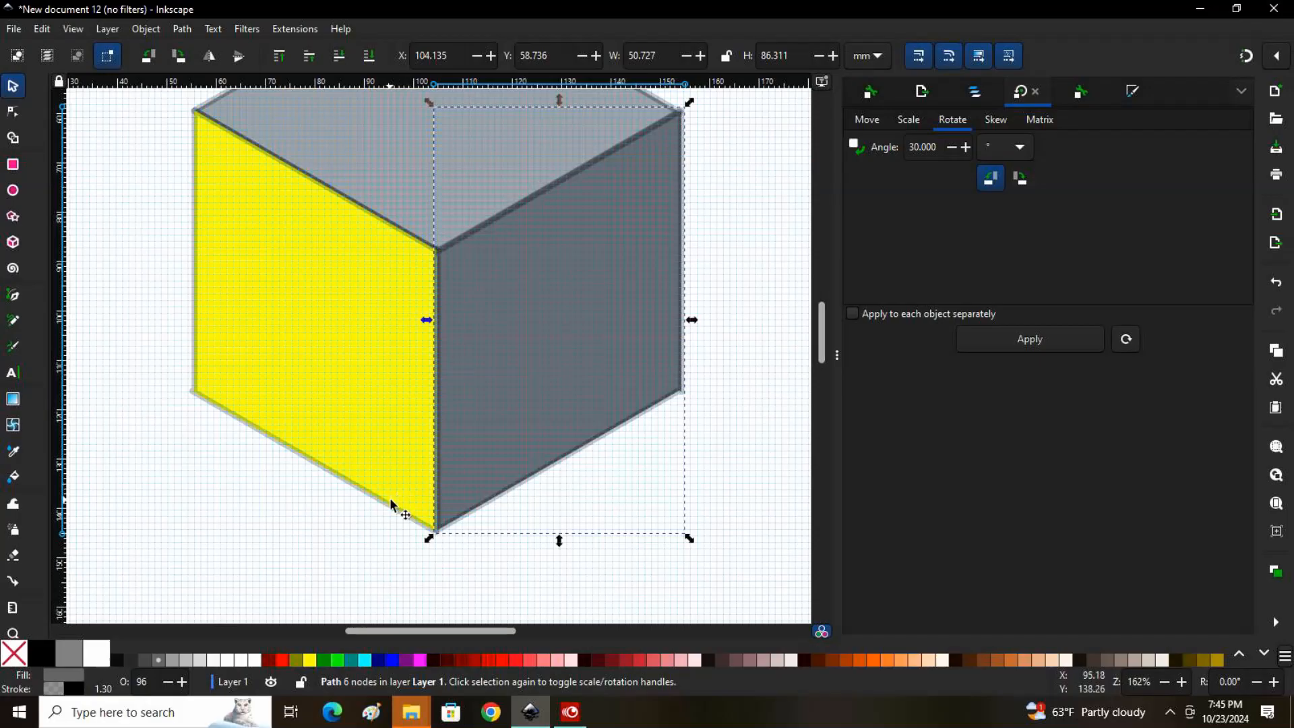
scroll(638, 482, up, 5)
scroll(633, 483, down, 3)
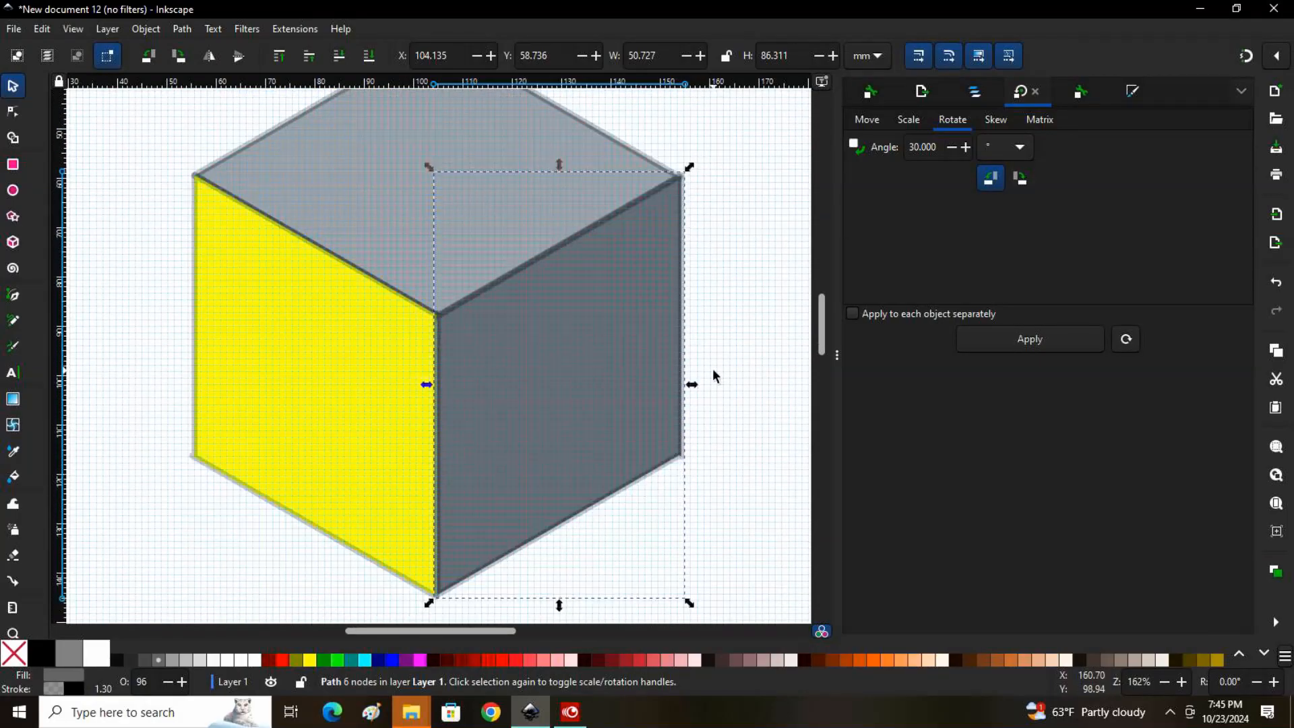
key(minus)
key(minus)
key(minus)
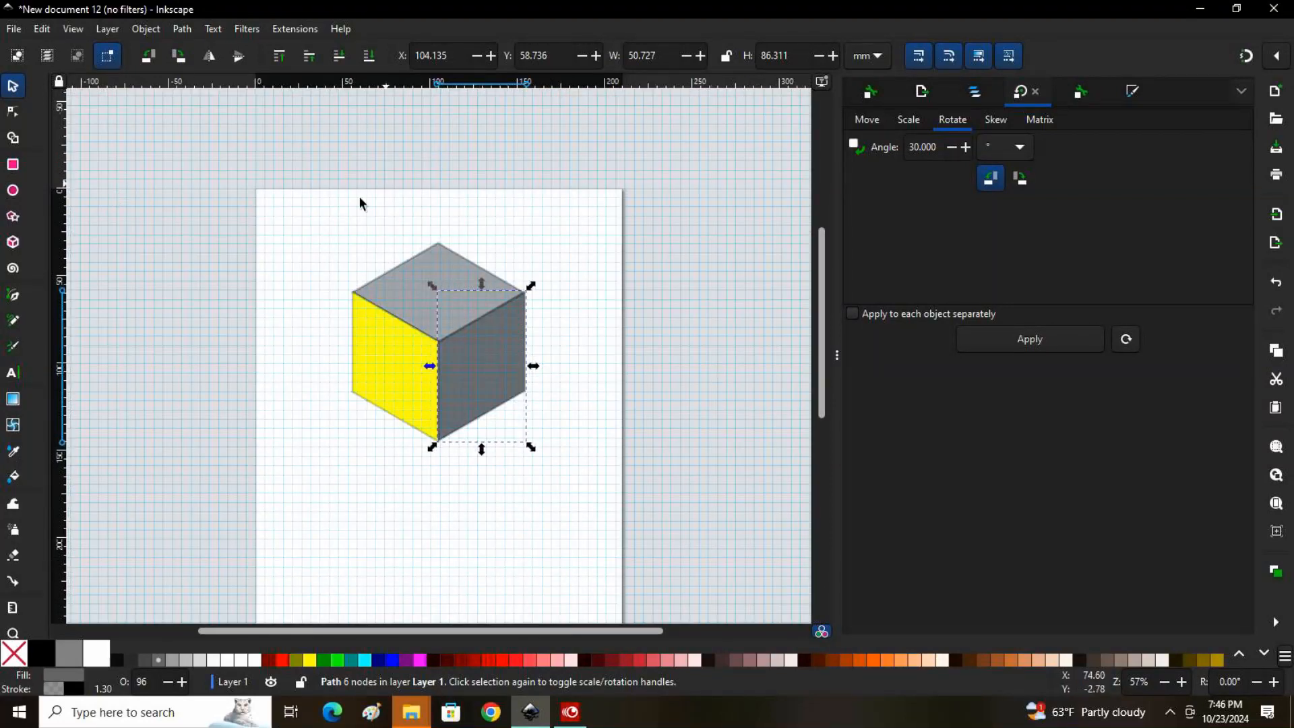
Group the cube's three faces and move the cube near the page's upper edge, at about X 46.7 mm, Y 9.9 mm
drag(279, 200, 619, 533)
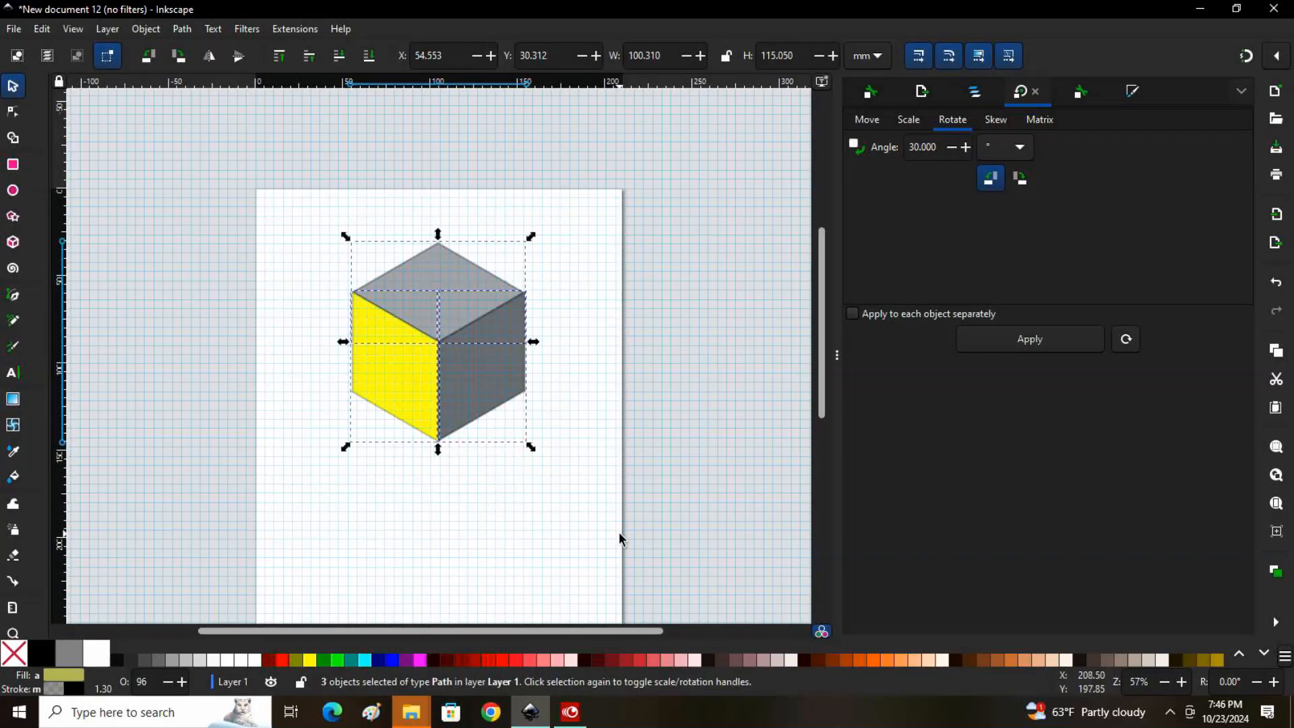
click(146, 30)
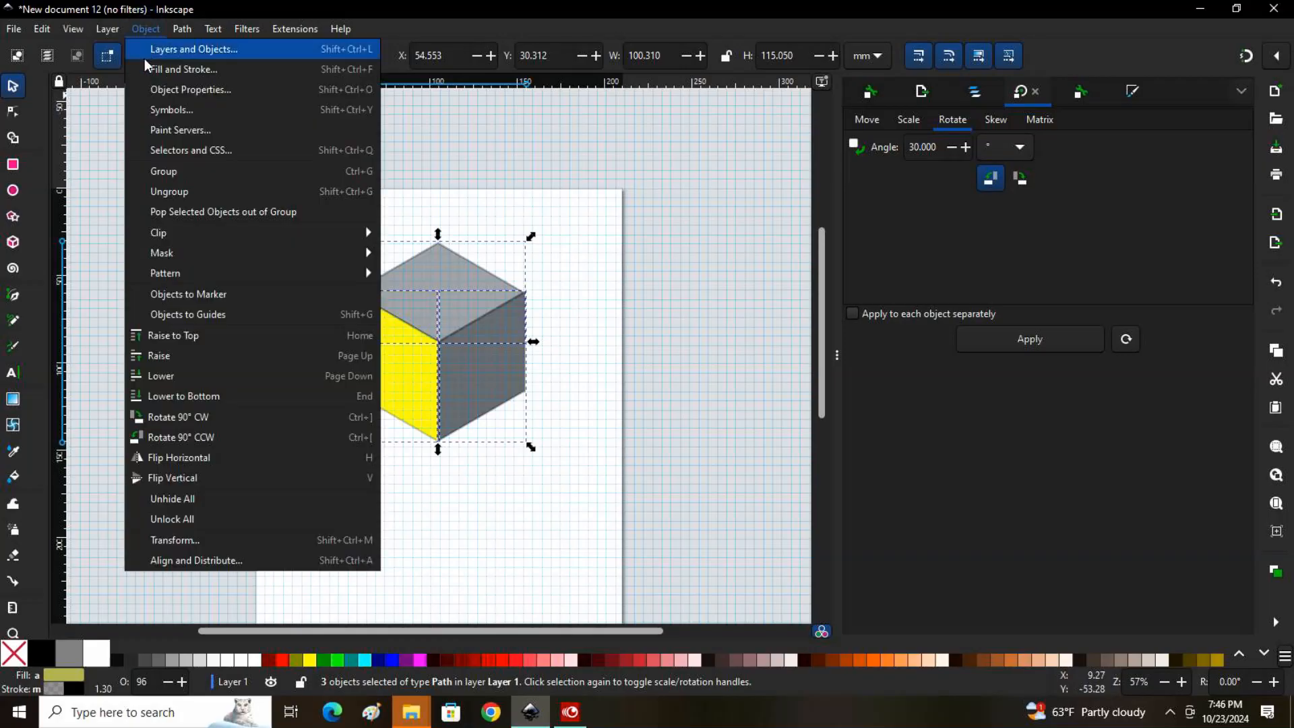
click(192, 172)
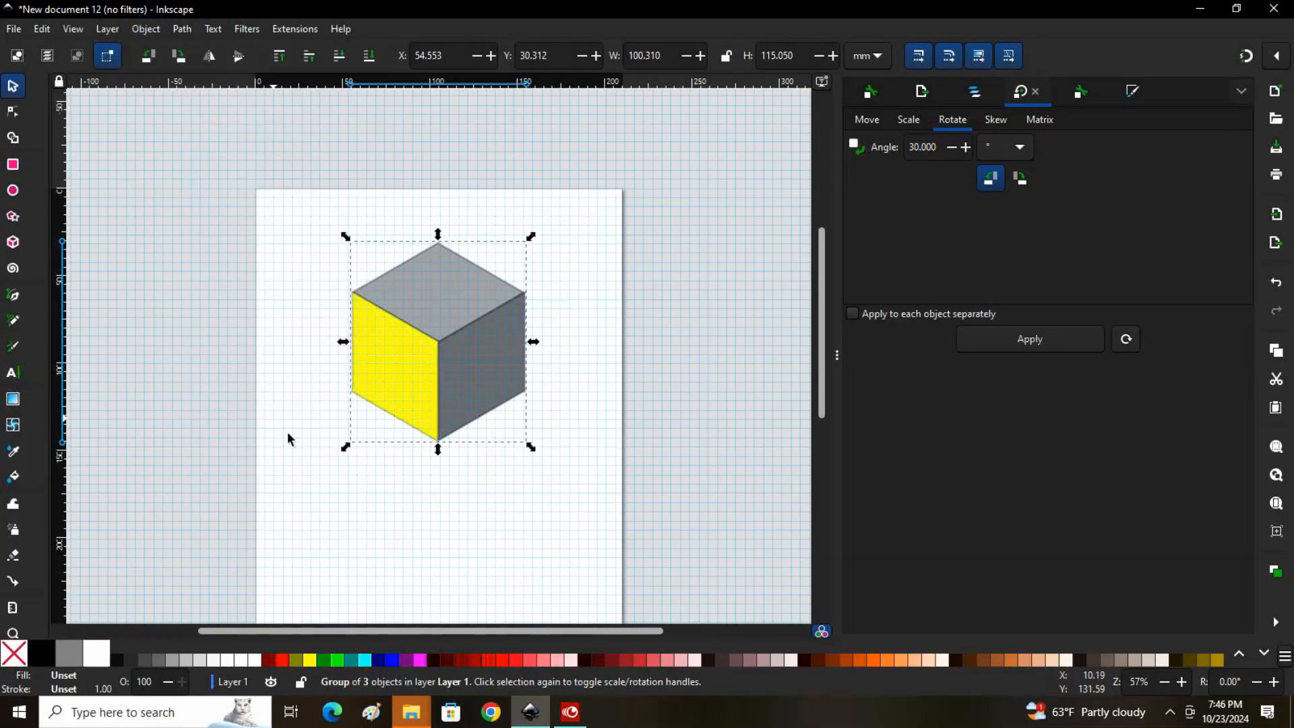
mouse_move(445, 341)
mouse_down()
mouse_move(293, 405)
mouse_move(305, 291)
mouse_move(380, 251)
mouse_move(445, 322)
mouse_up()
key(minus)
key(minus)
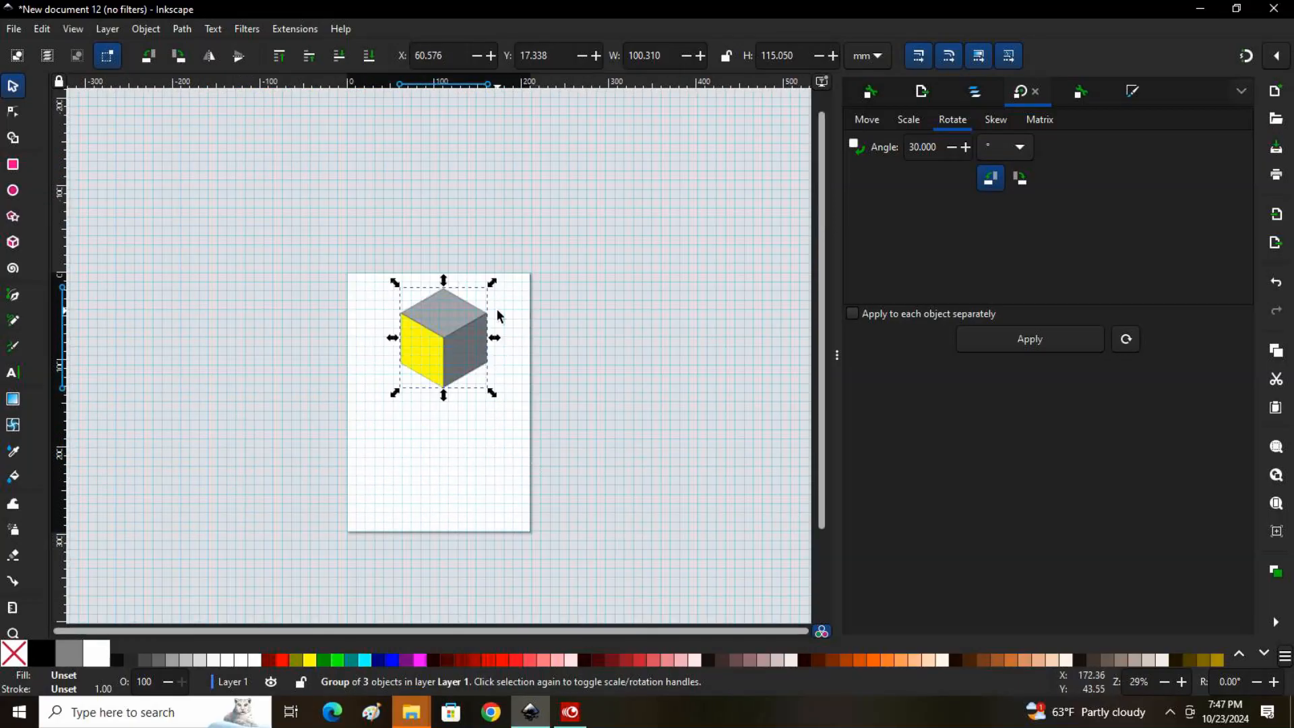
click(445, 334)
drag(445, 334, 432, 328)
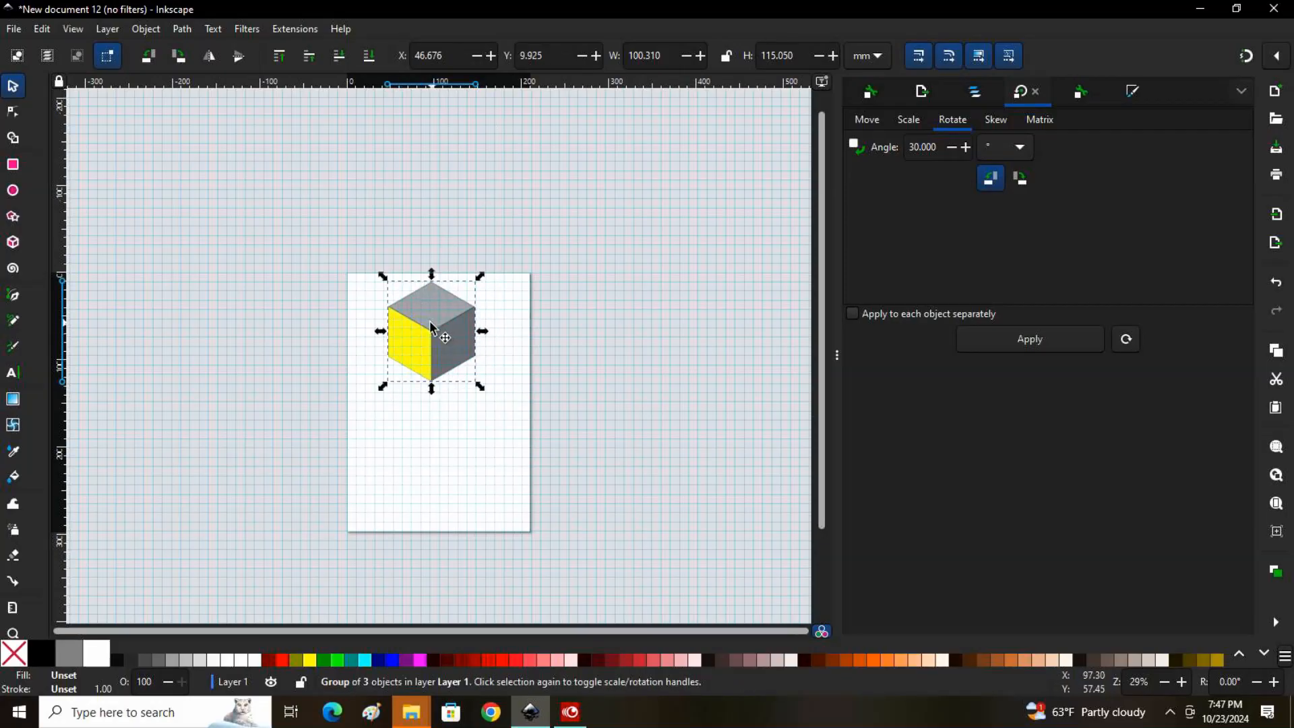
Duplicate the cube twice and fit the copies beneath it as a second row, at about X 96.7, Y 95.2 mm and X -2.4, Y 96.1 mm
right_click(424, 327)
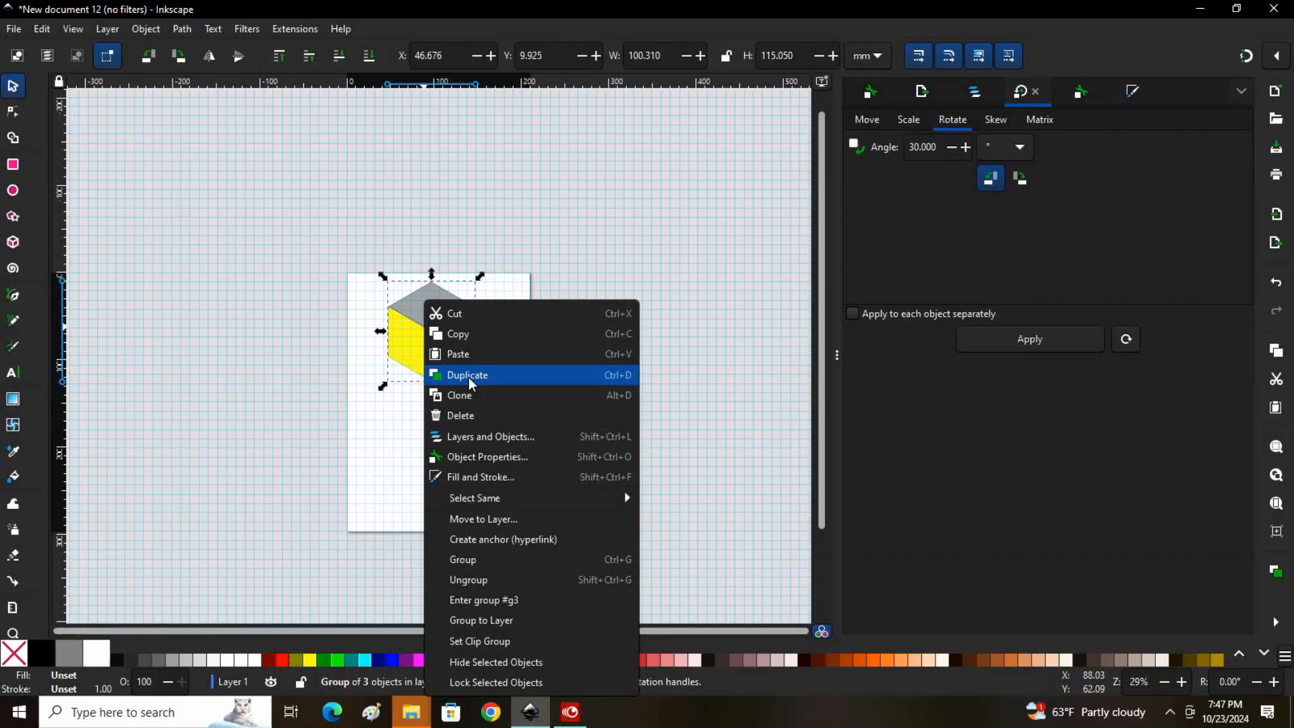
click(470, 381)
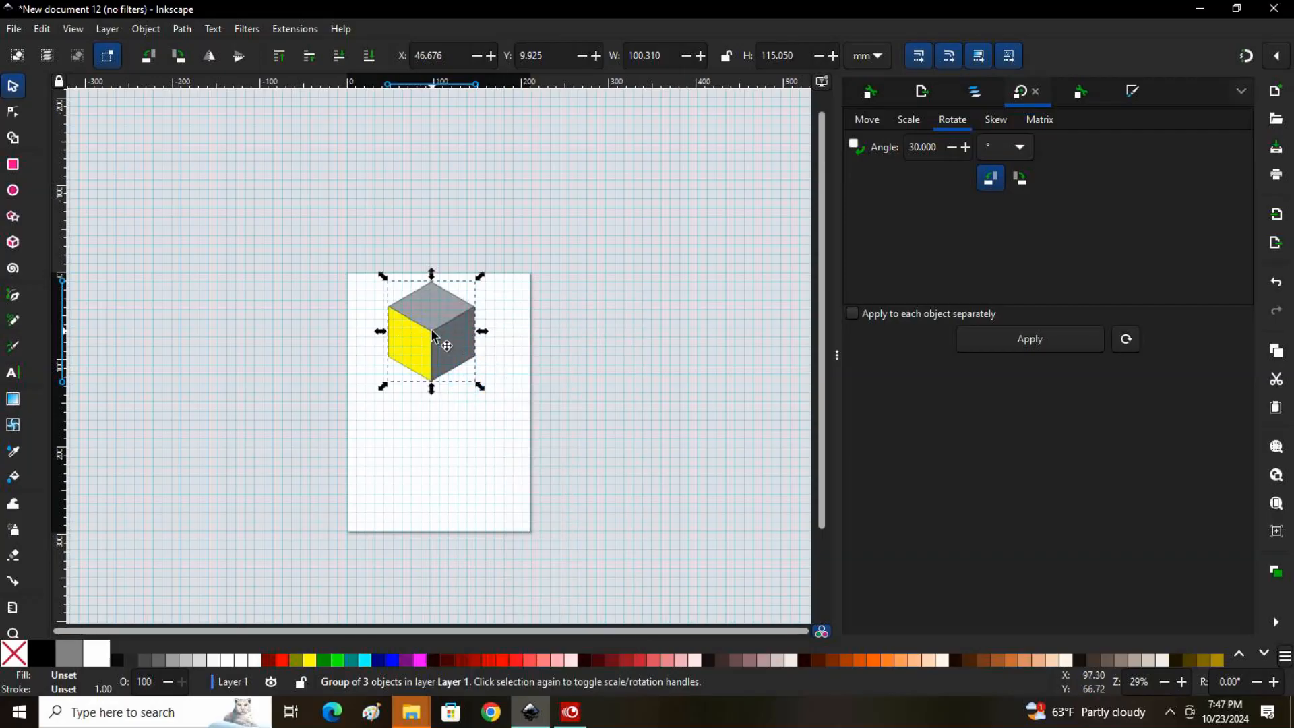
drag(434, 335, 479, 414)
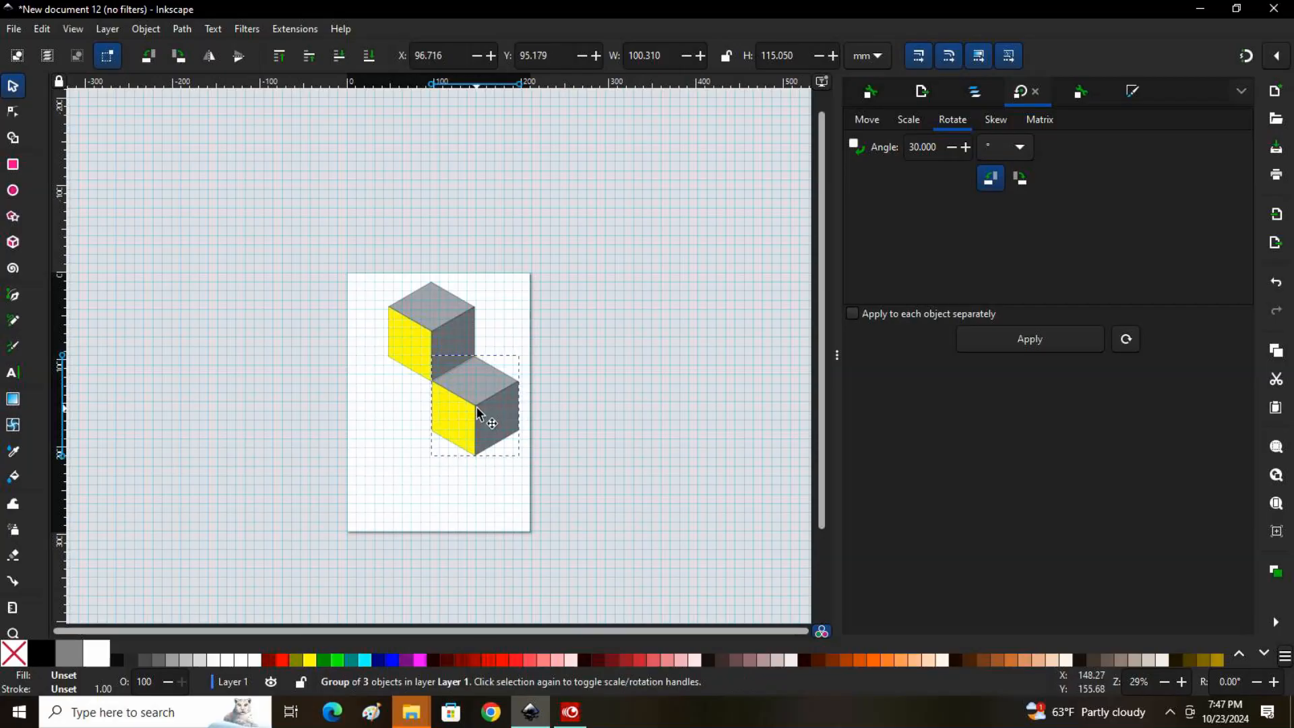
right_click(433, 302)
click(507, 383)
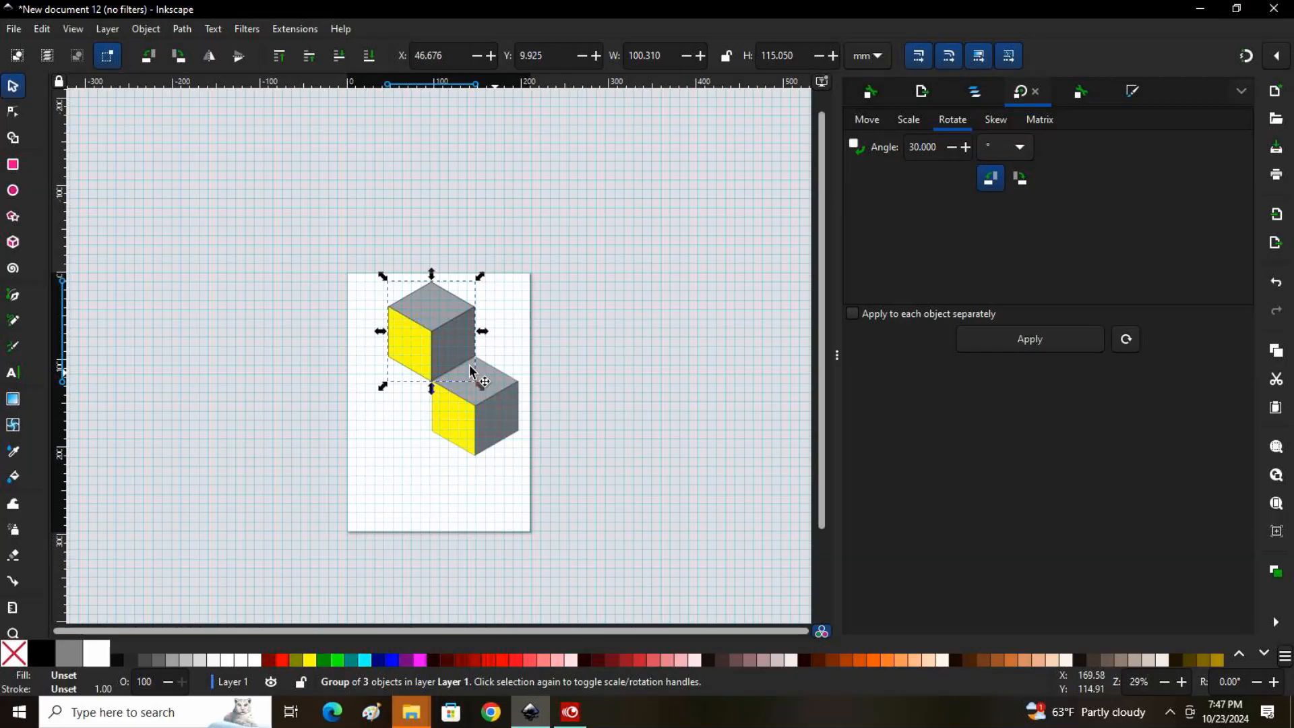
drag(437, 317, 389, 409)
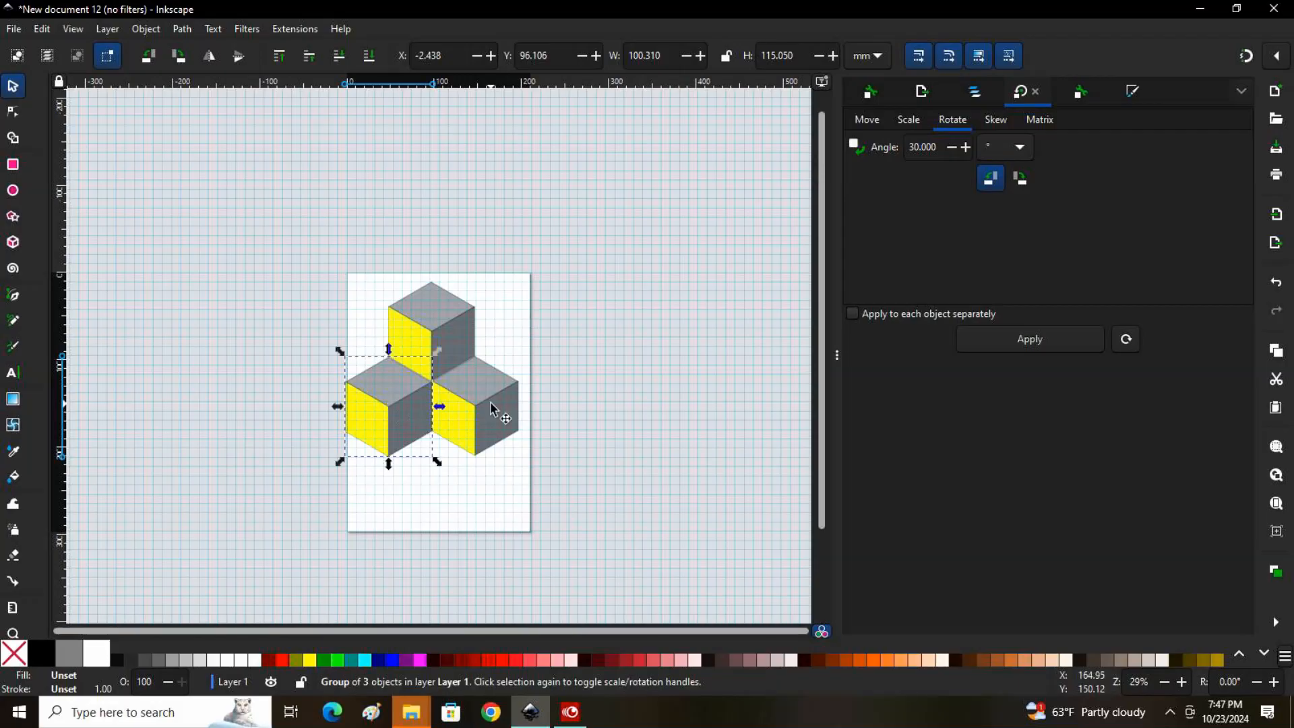
Duplicate the top cube three times and fit the copies side by side beneath the second row as the pyramid's third row
scroll(494, 402, down, 2)
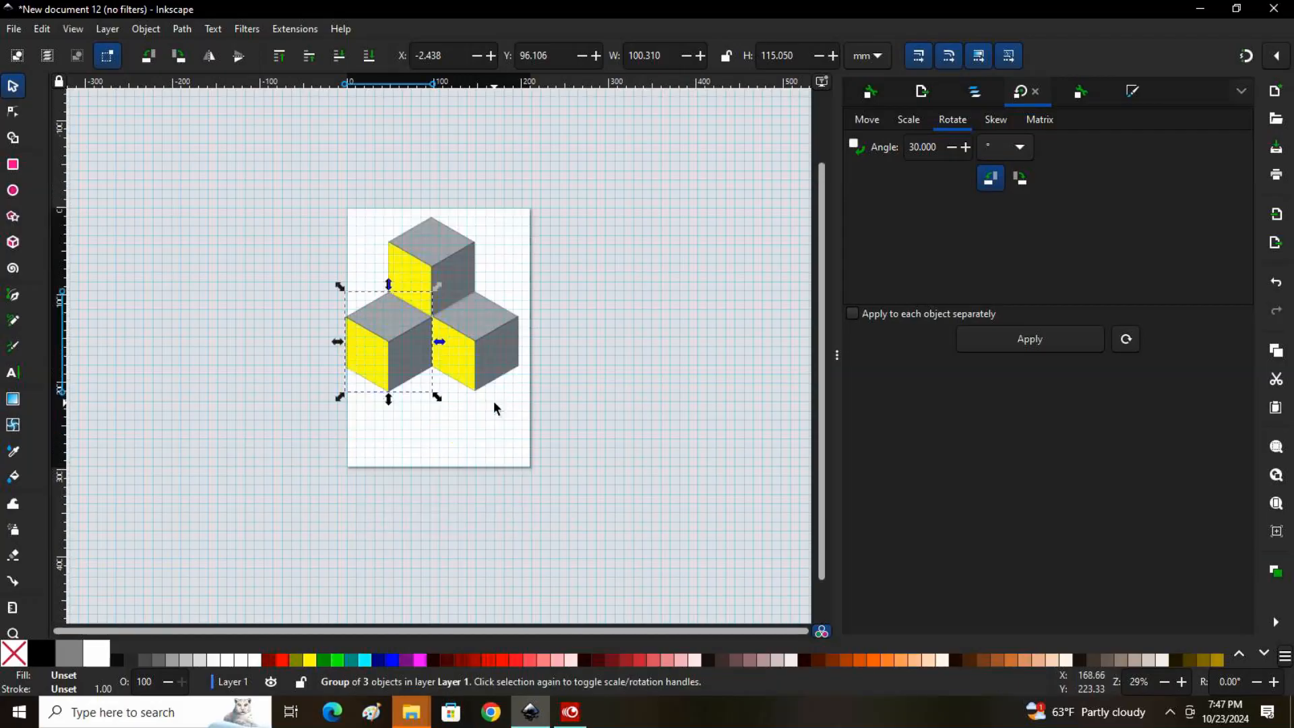
right_click(427, 263)
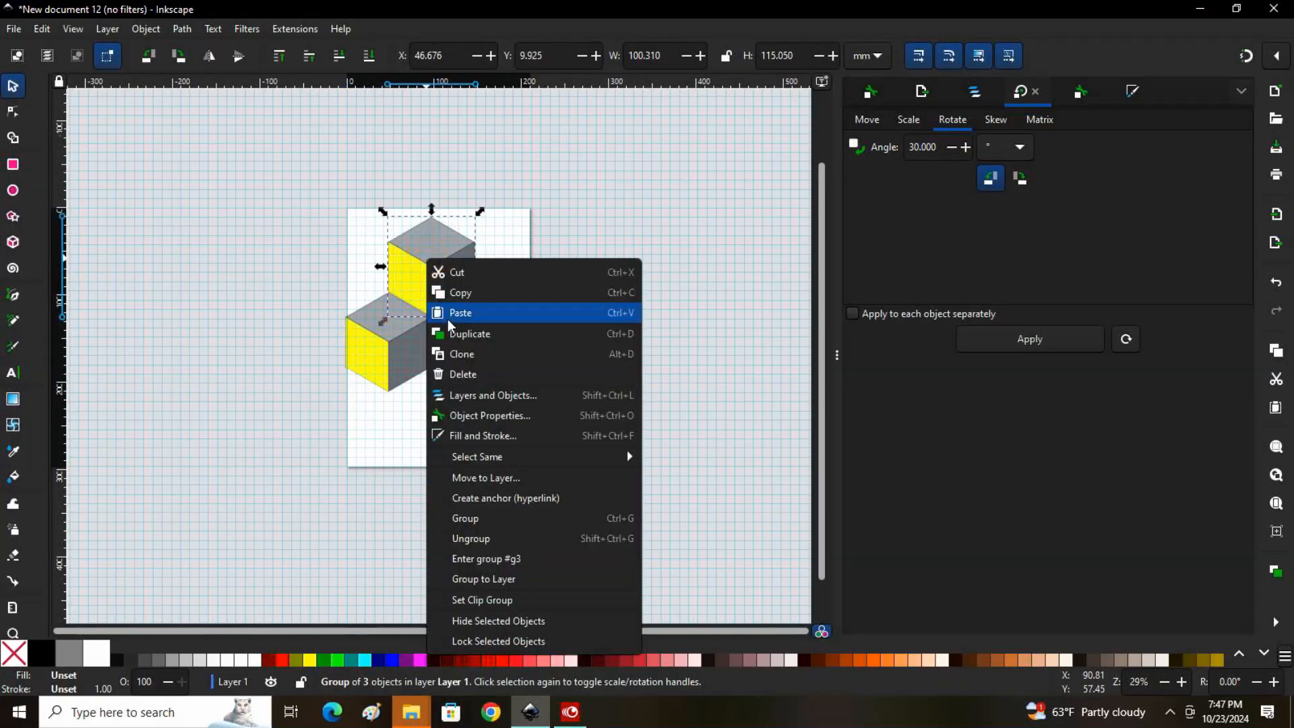
click(465, 333)
drag(440, 276, 437, 426)
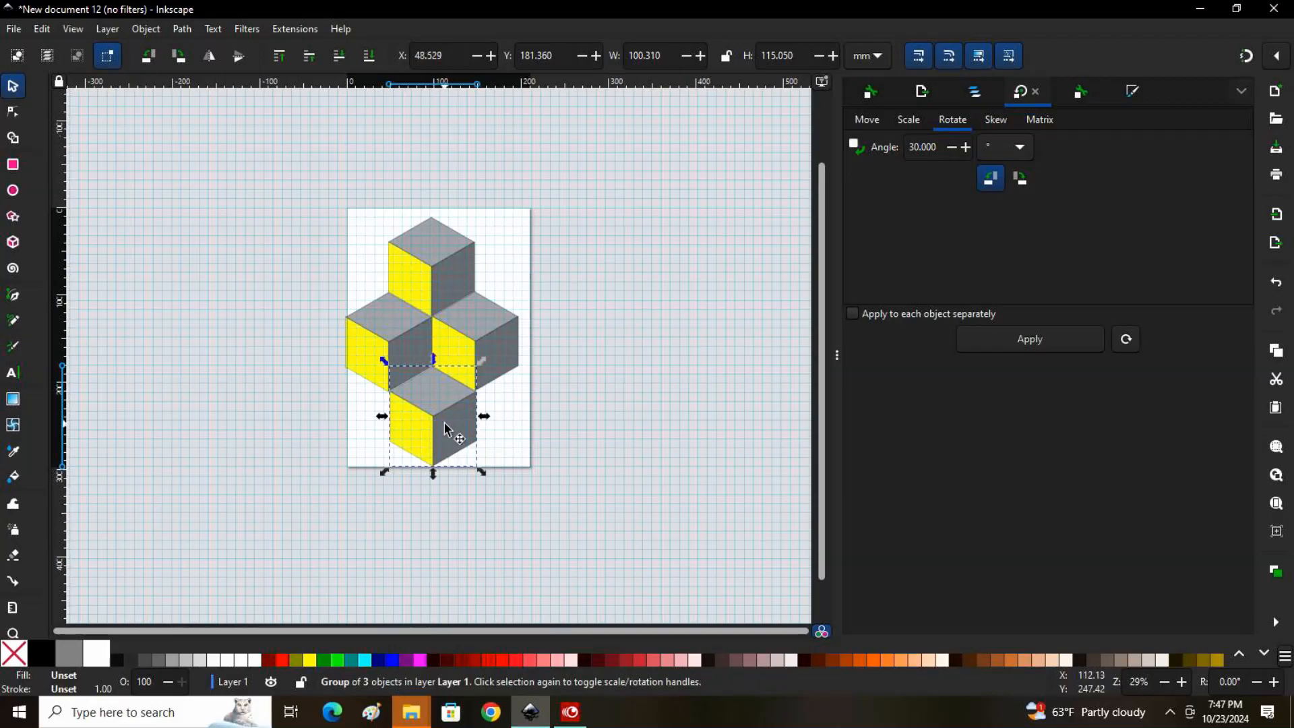
right_click(432, 267)
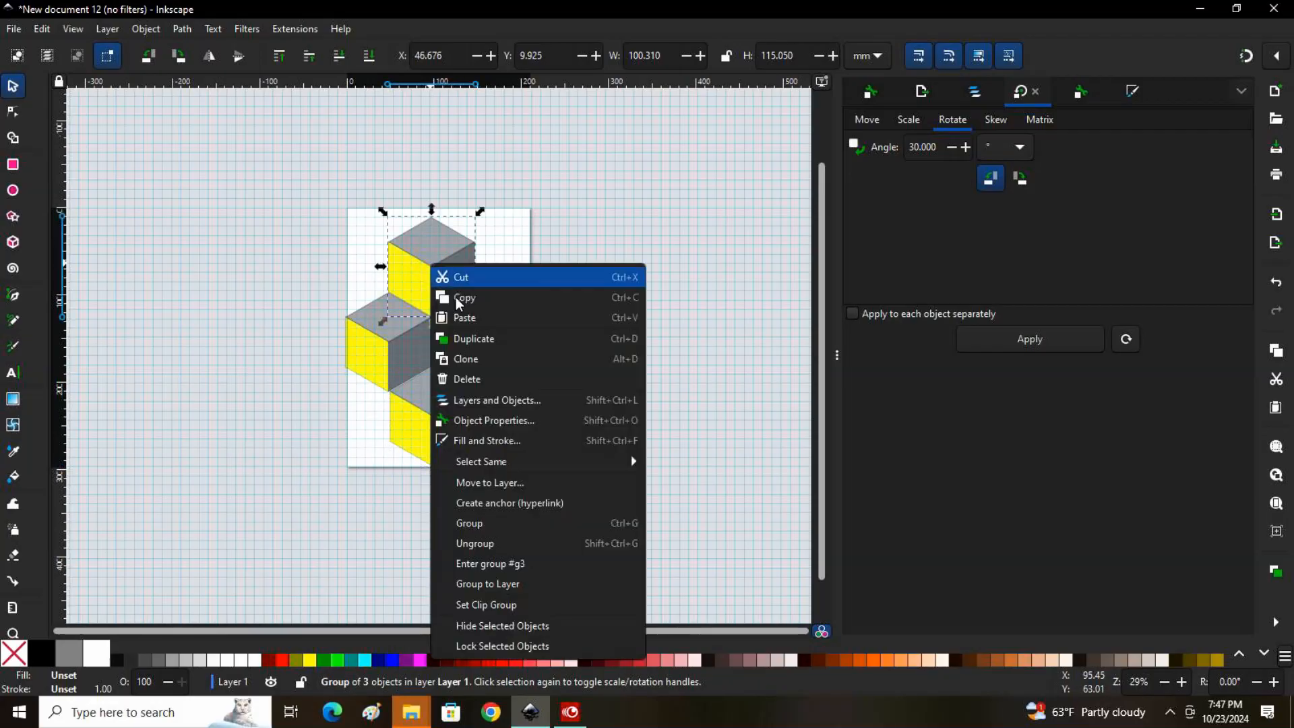
click(477, 337)
drag(477, 342, 514, 415)
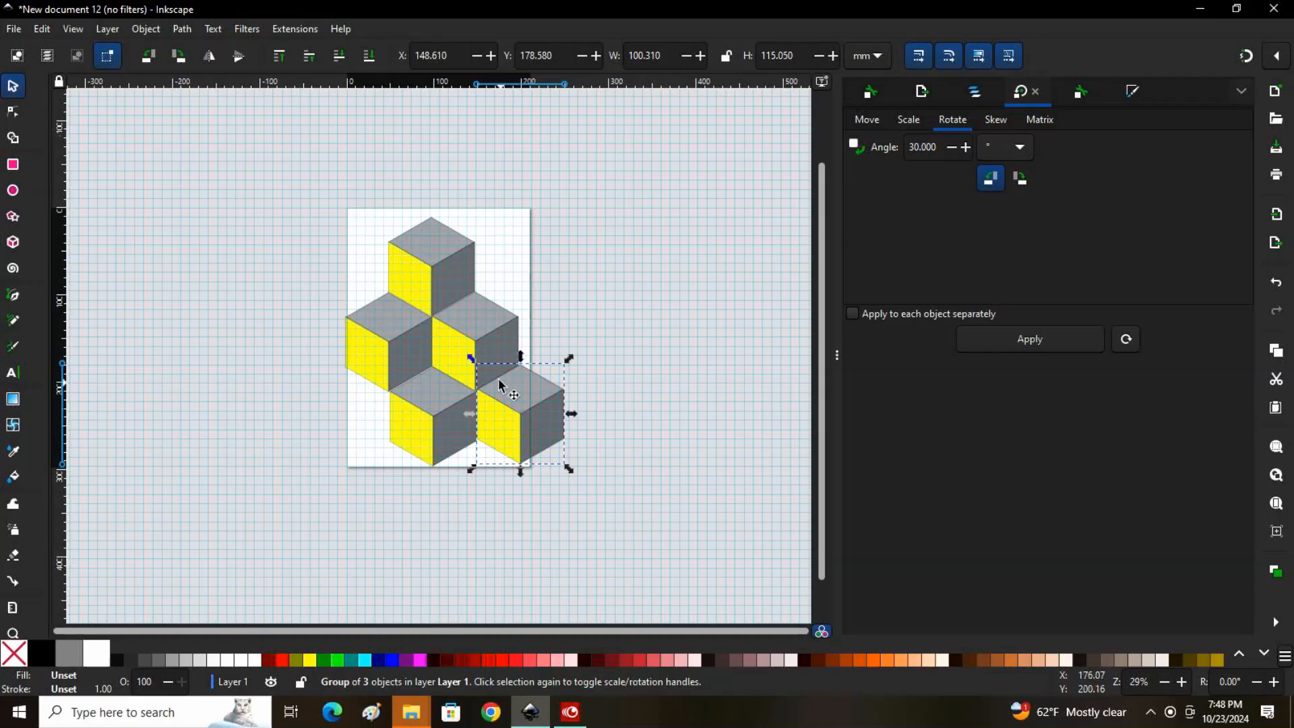
right_click(428, 258)
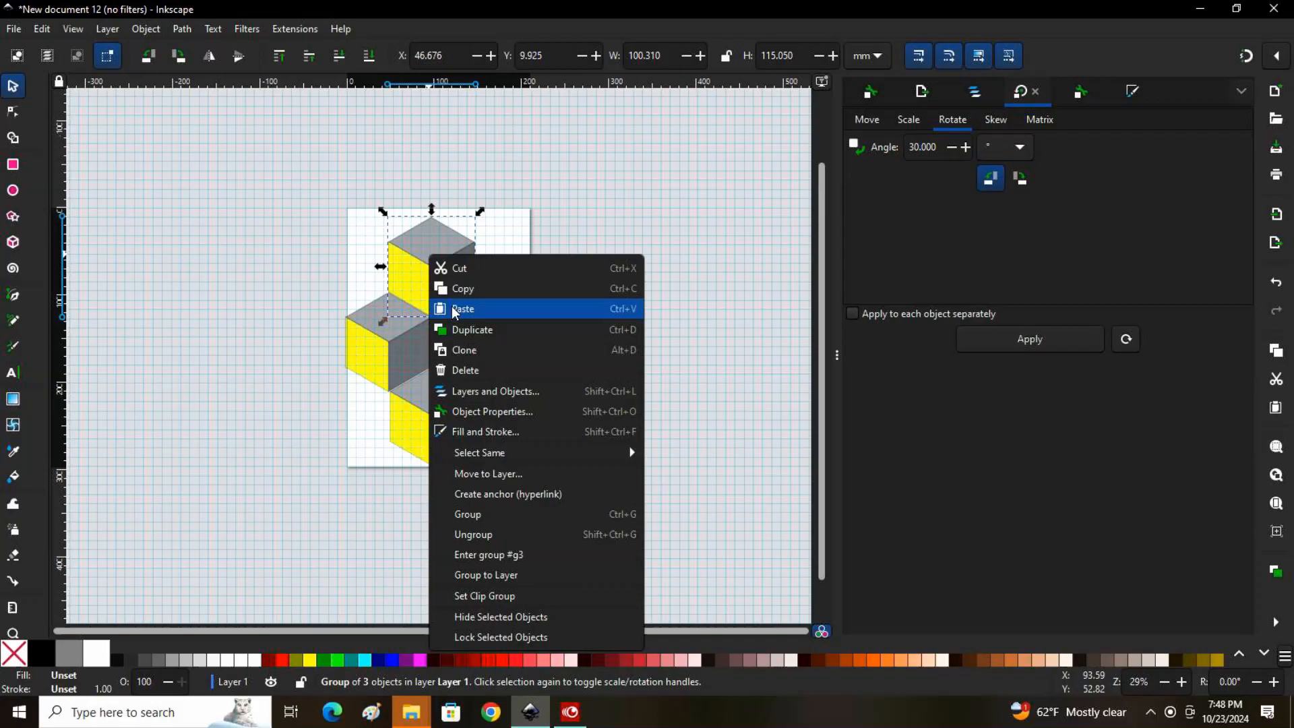
click(484, 330)
drag(434, 269, 352, 425)
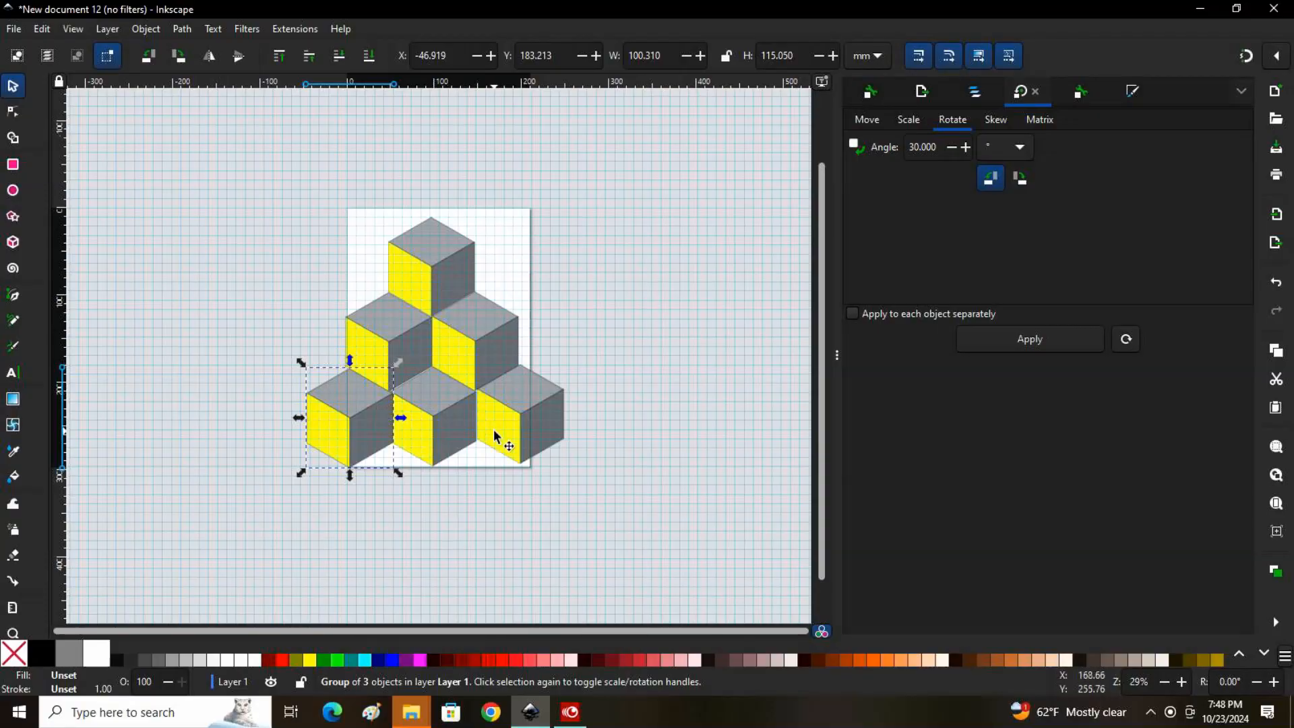
Close the third row's gaps by shifting its cubes to about X -51.0, 48.2 and 147.3 mm, with Y about 181.0, 181.0 and 179.2 mm
click(264, 235)
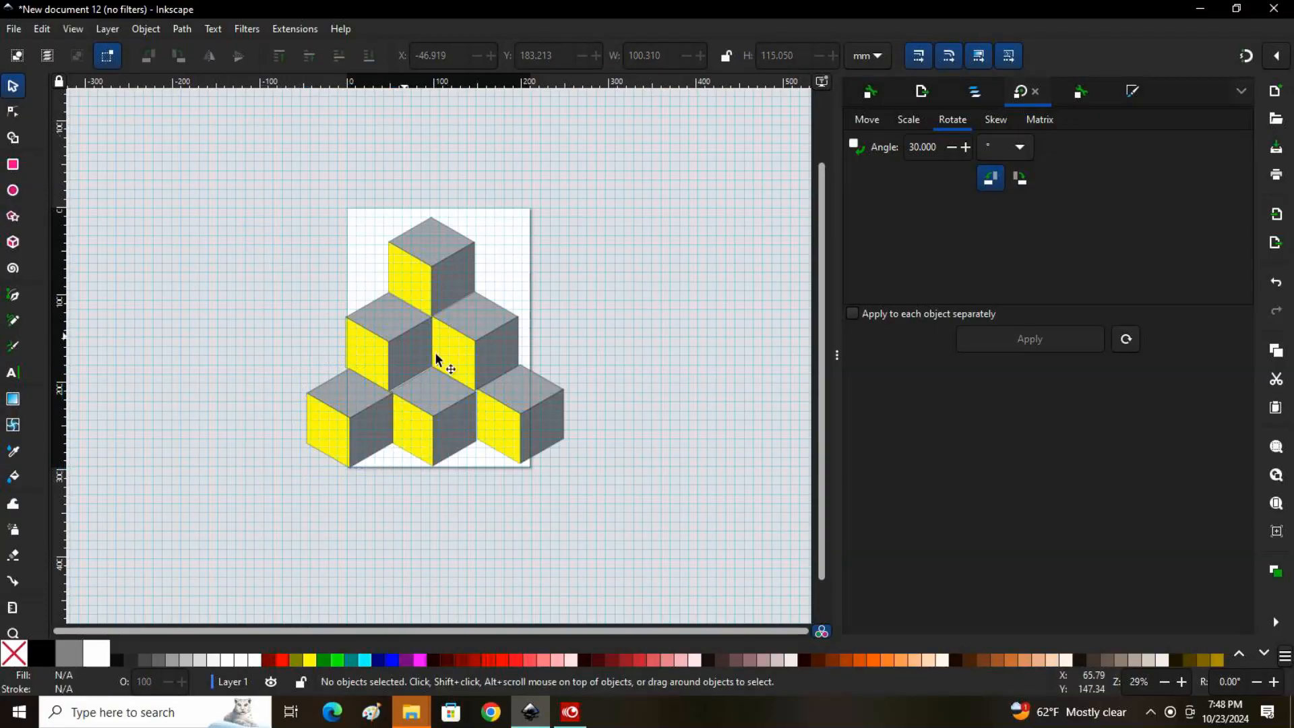
click(344, 409)
drag(344, 411, 341, 404)
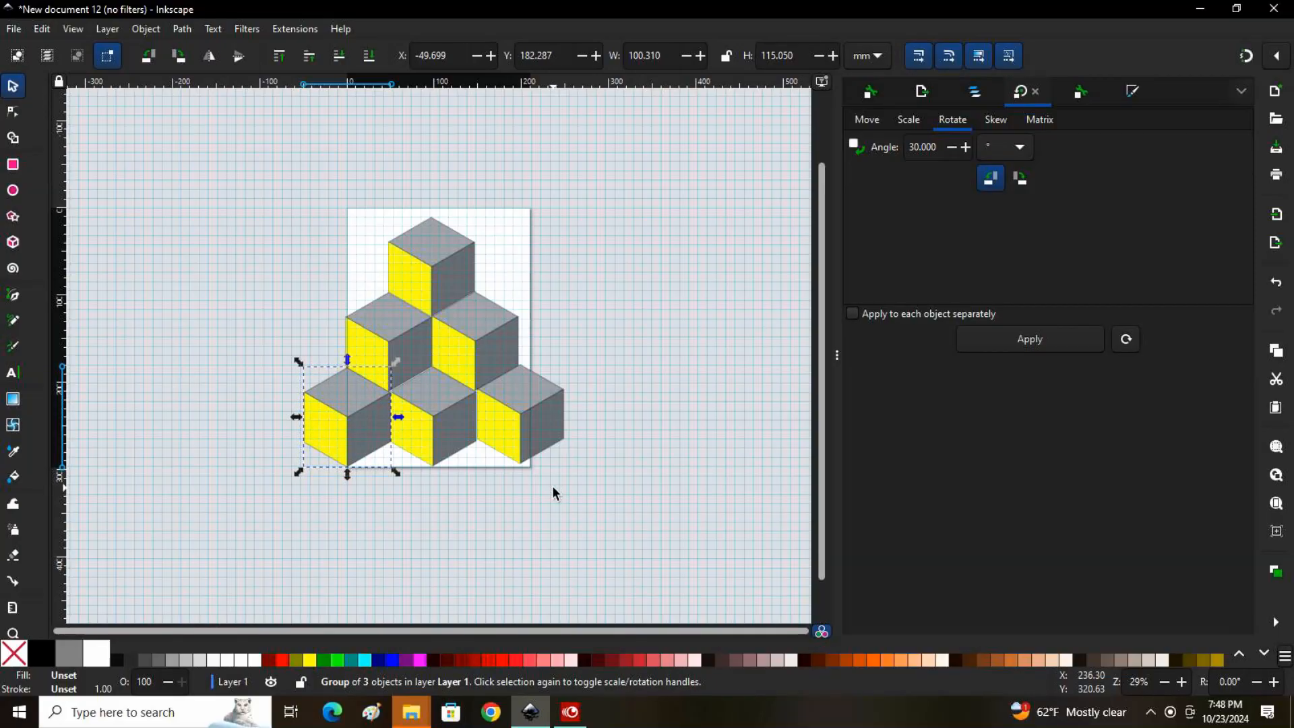
ctrl+scroll(554, 494, up, 3)
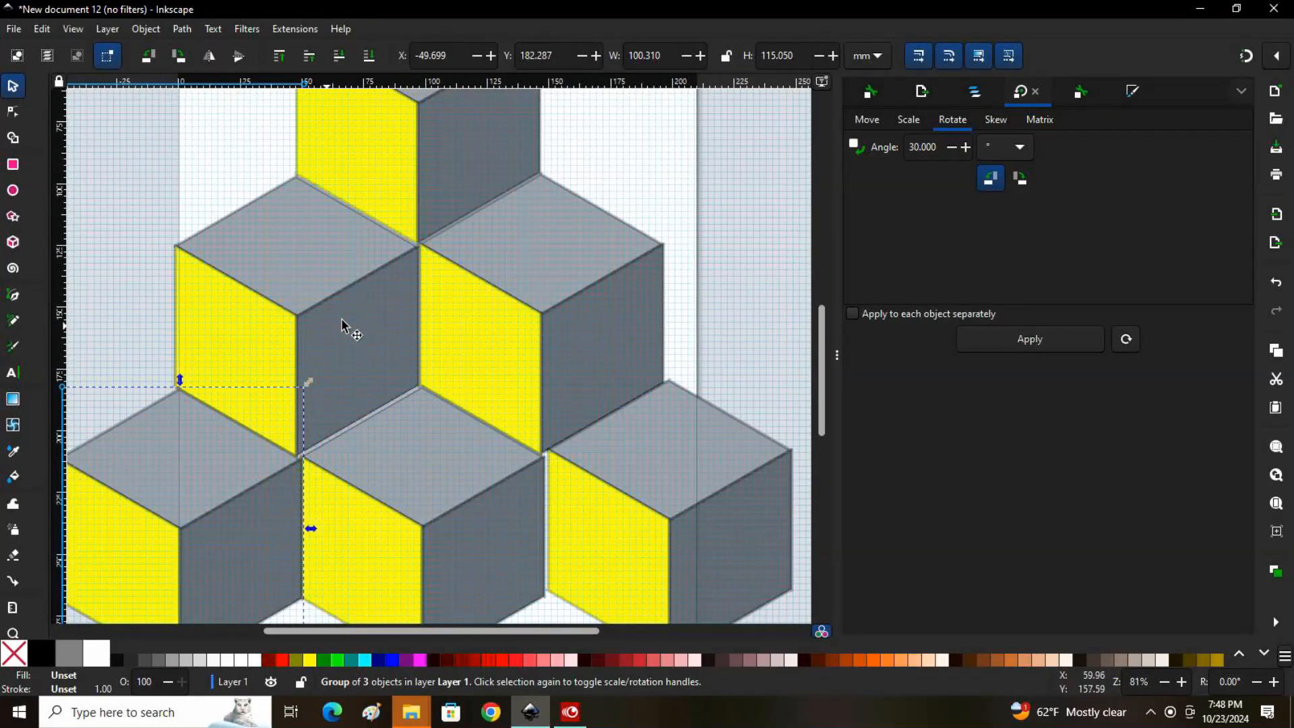
click(414, 456)
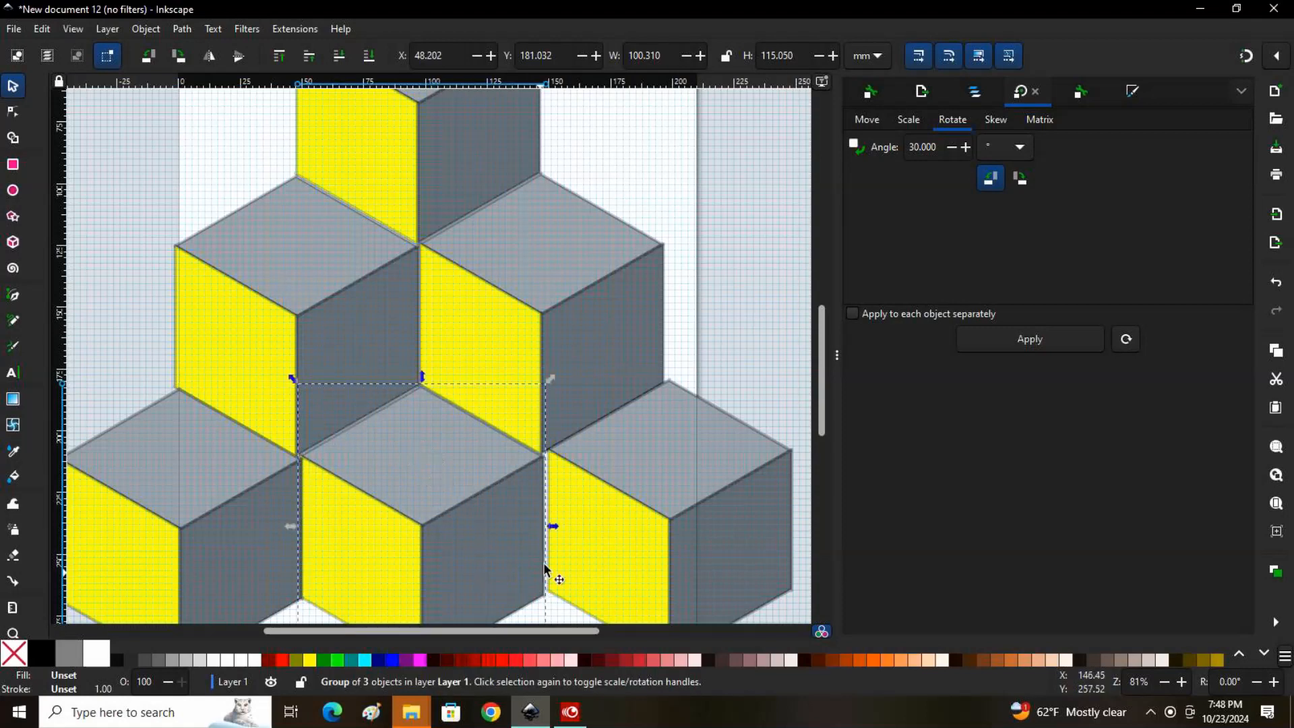
drag(670, 476, 668, 474)
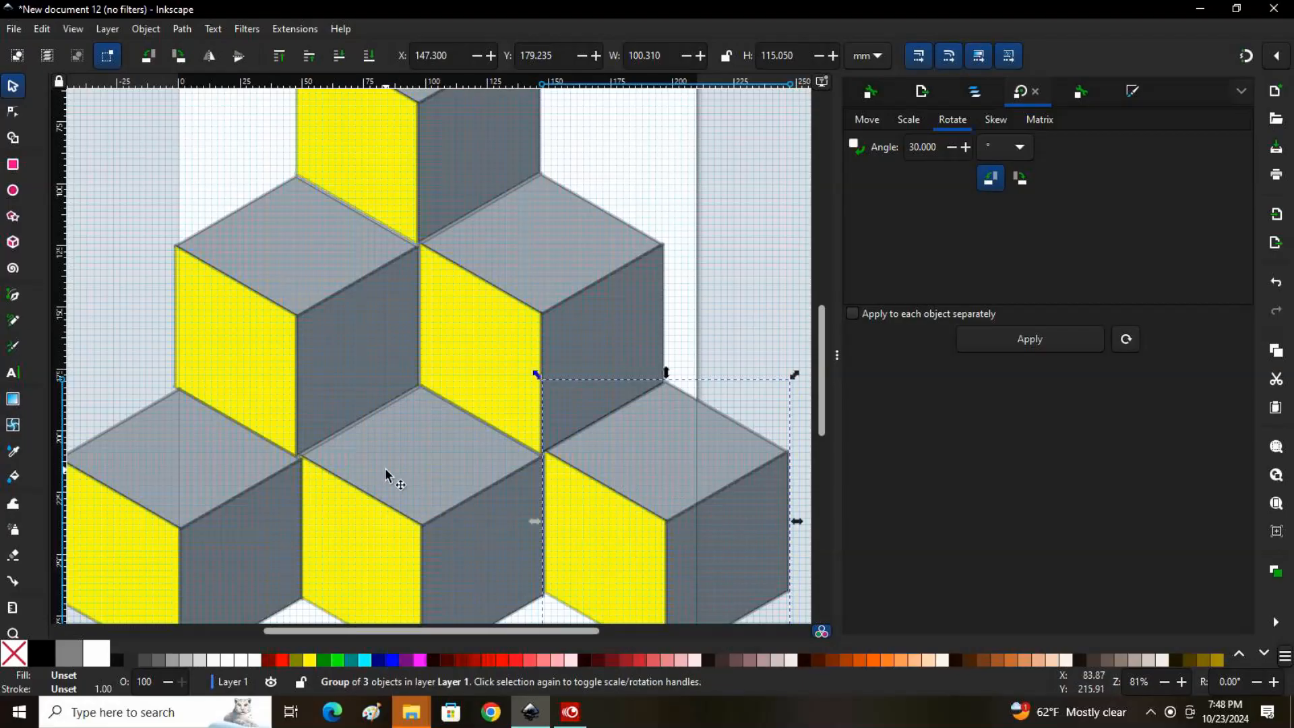
drag(192, 470, 196, 468)
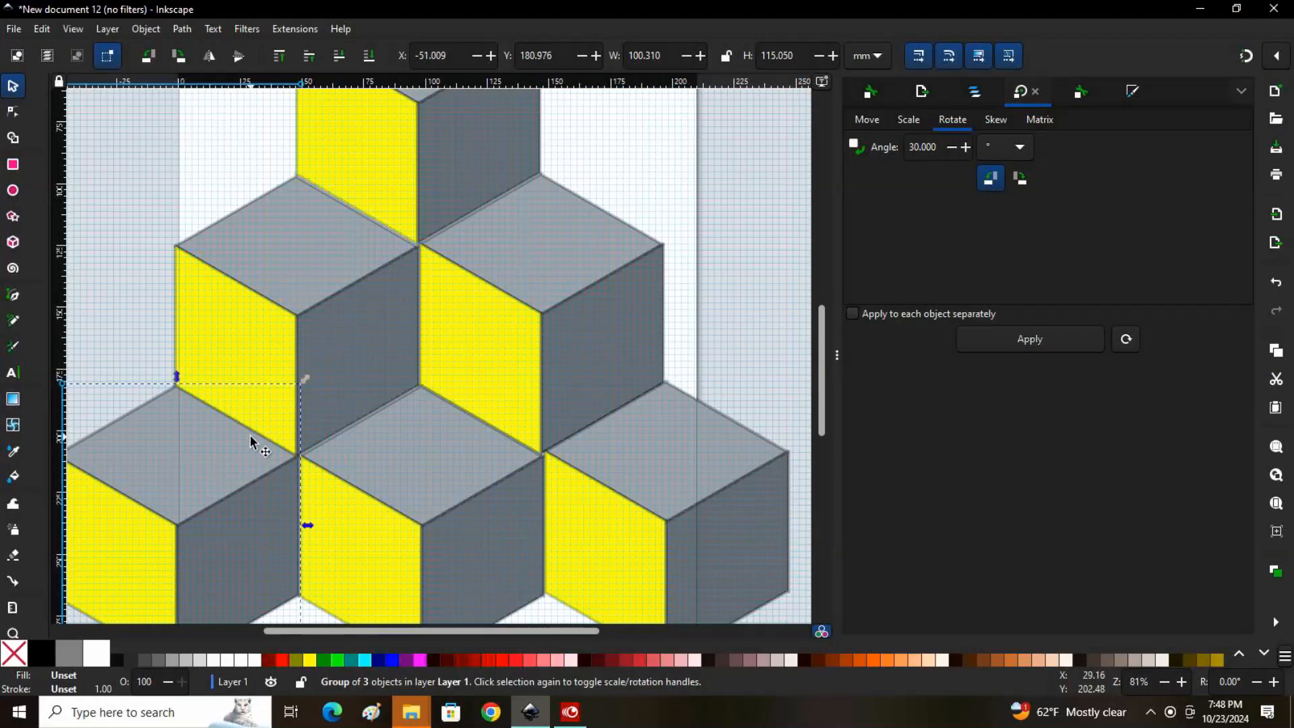
Group all six cubes into one object and move the pyramid to about X -34.3 mm, Y -3.0 mm
scroll(531, 301, up, 5)
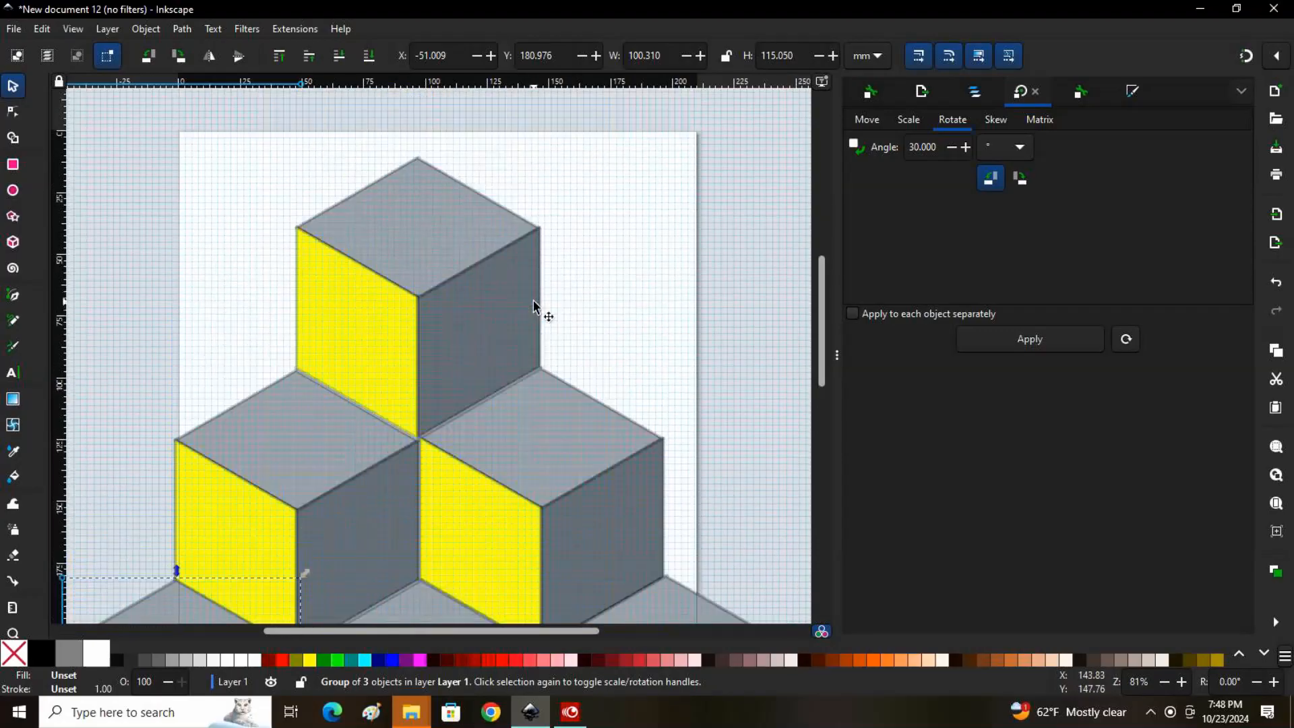
scroll(533, 304, down, 6)
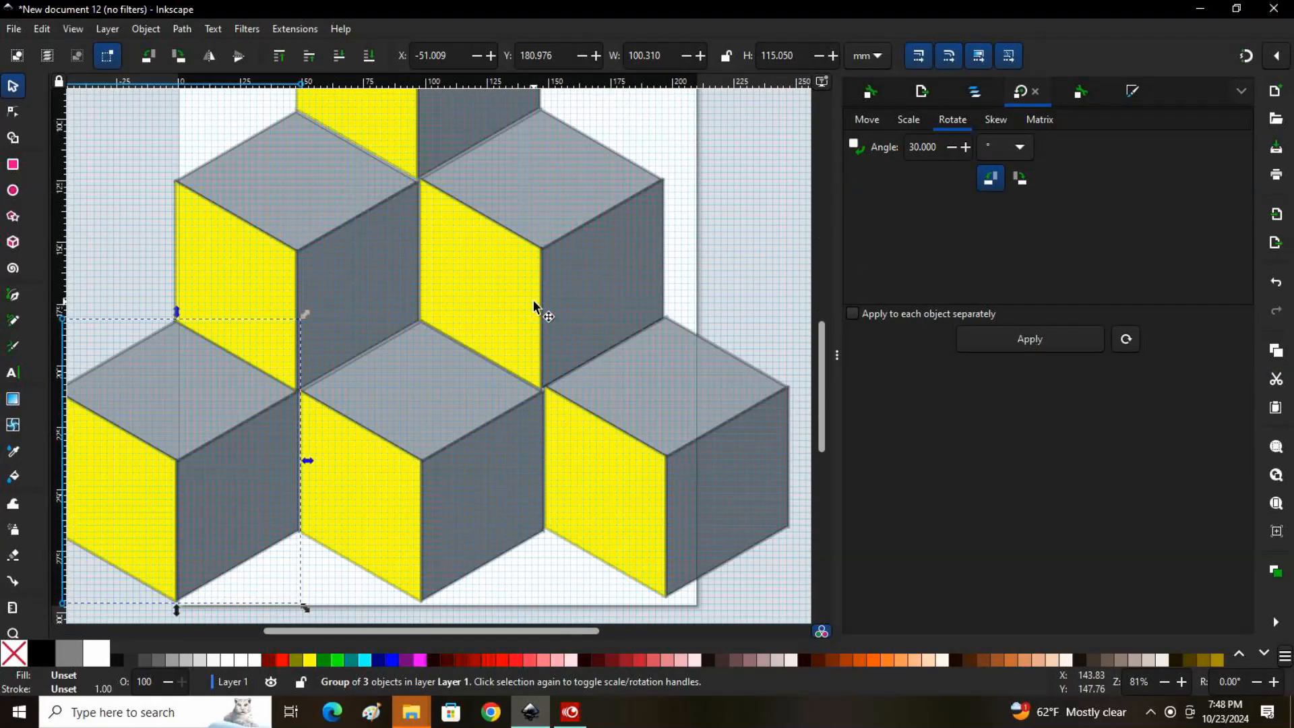
key(minus)
key(minus)
key(minus)
key(minus)
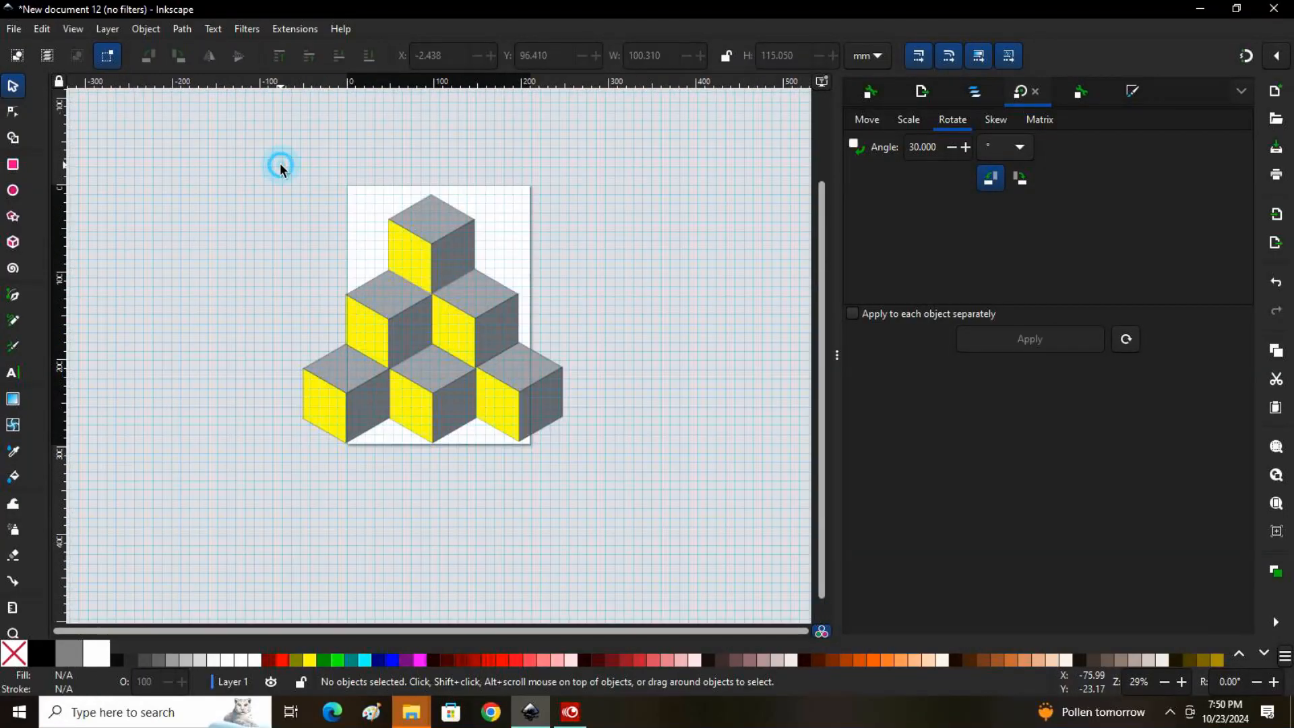
drag(281, 165, 591, 502)
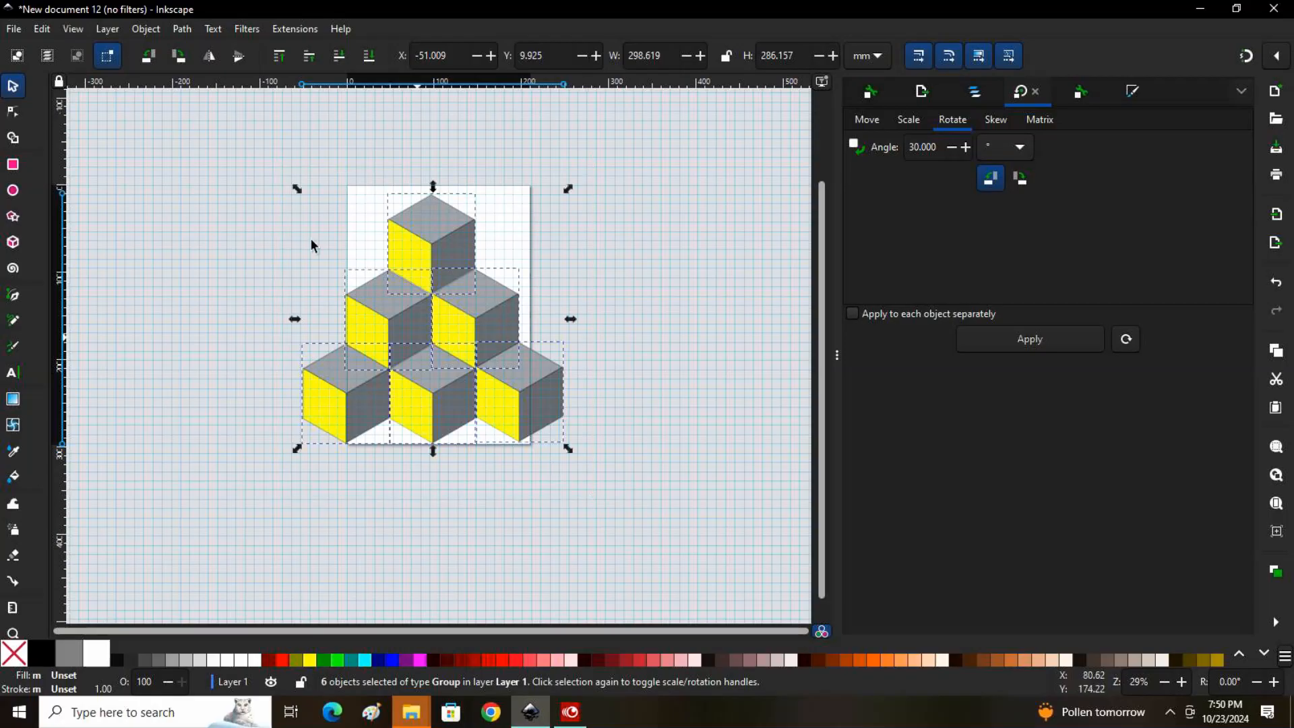
click(145, 28)
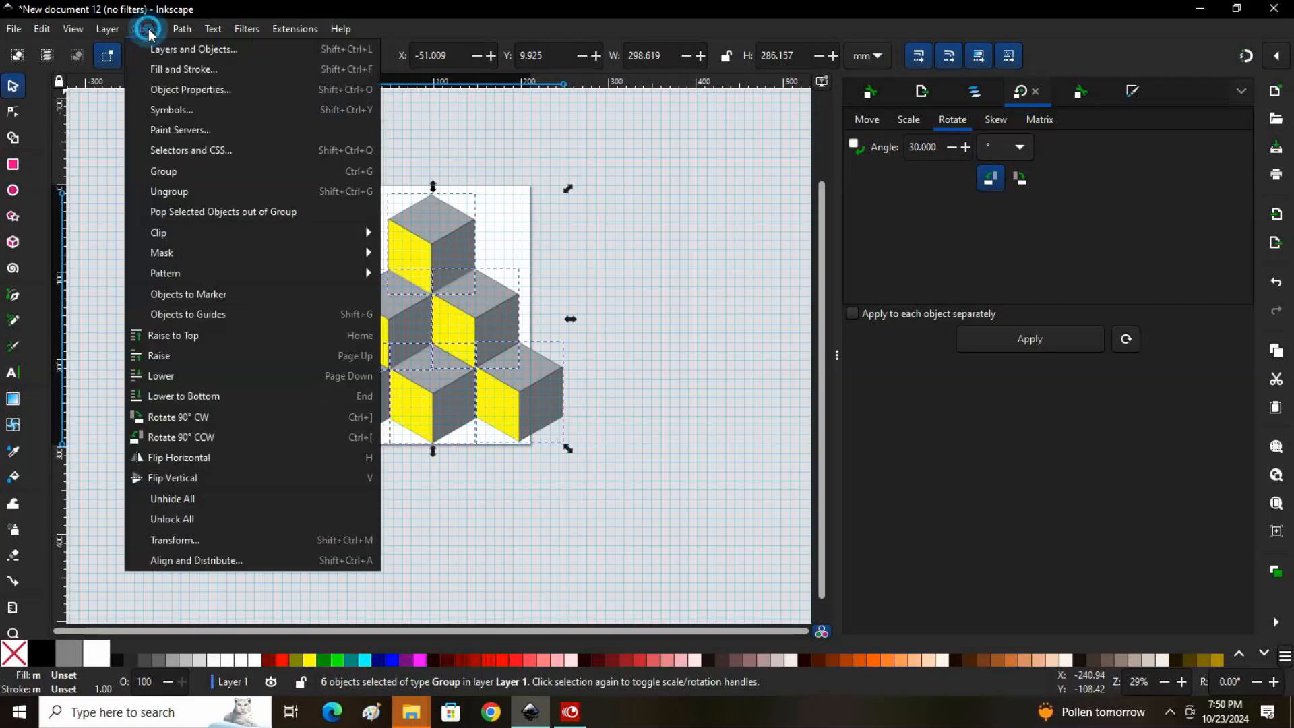
click(166, 171)
mouse_move(433, 301)
mouse_down()
mouse_move(378, 398)
mouse_move(320, 321)
mouse_move(361, 326)
mouse_move(462, 283)
mouse_move(445, 291)
mouse_up()
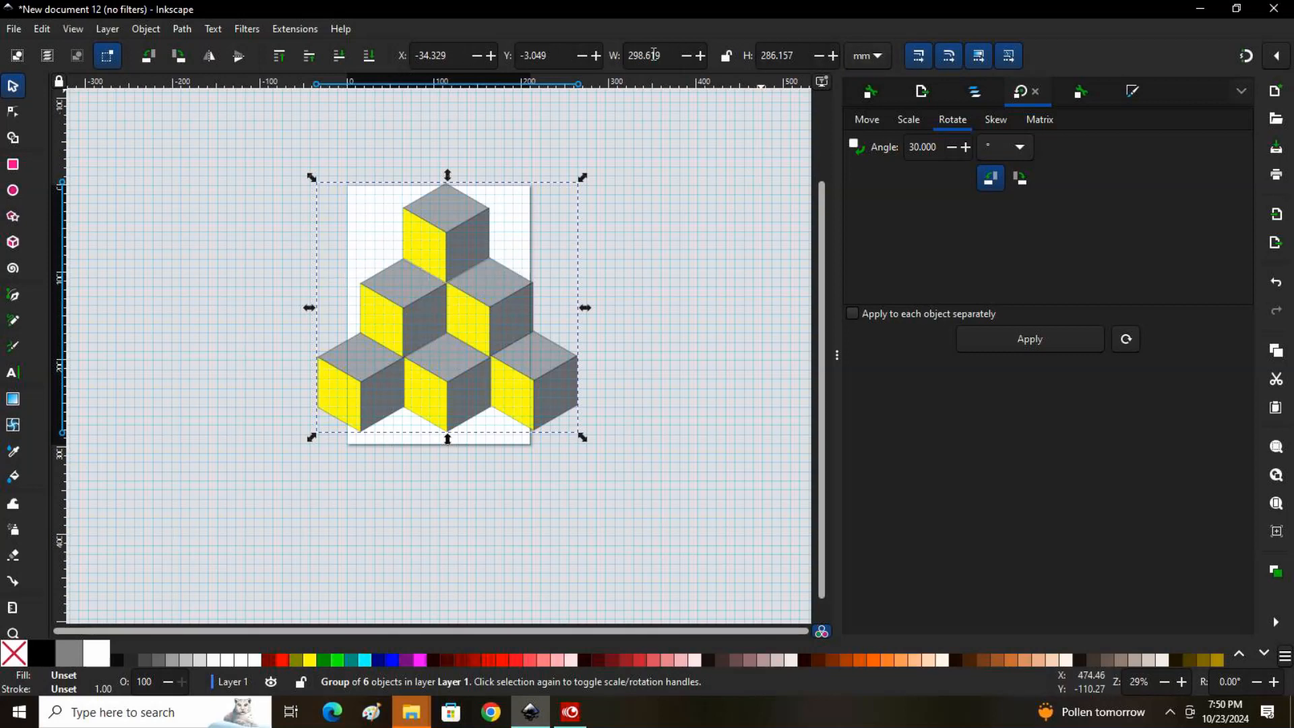
Switch the measurement units to inches and resize the pyramid group to 5.00 in high and 5.00 in wide
click(874, 58)
scroll(869, 47, up, 2)
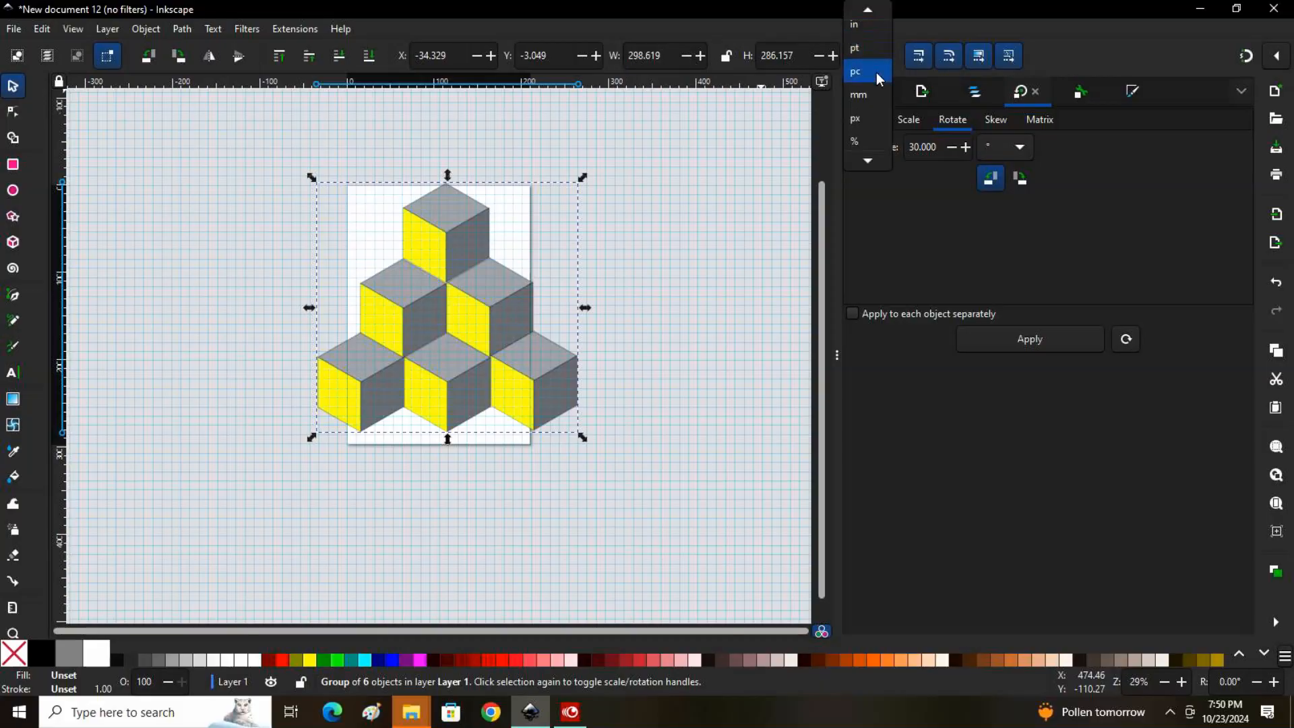
click(872, 37)
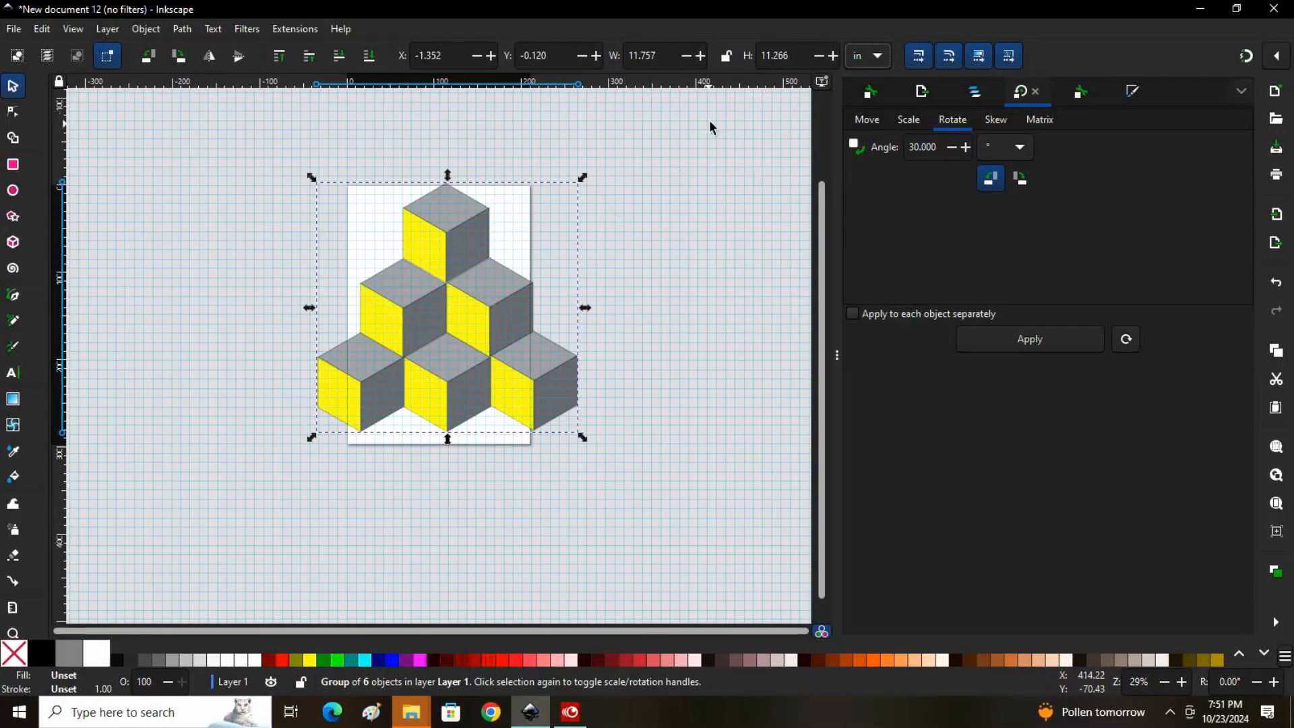
click(793, 55)
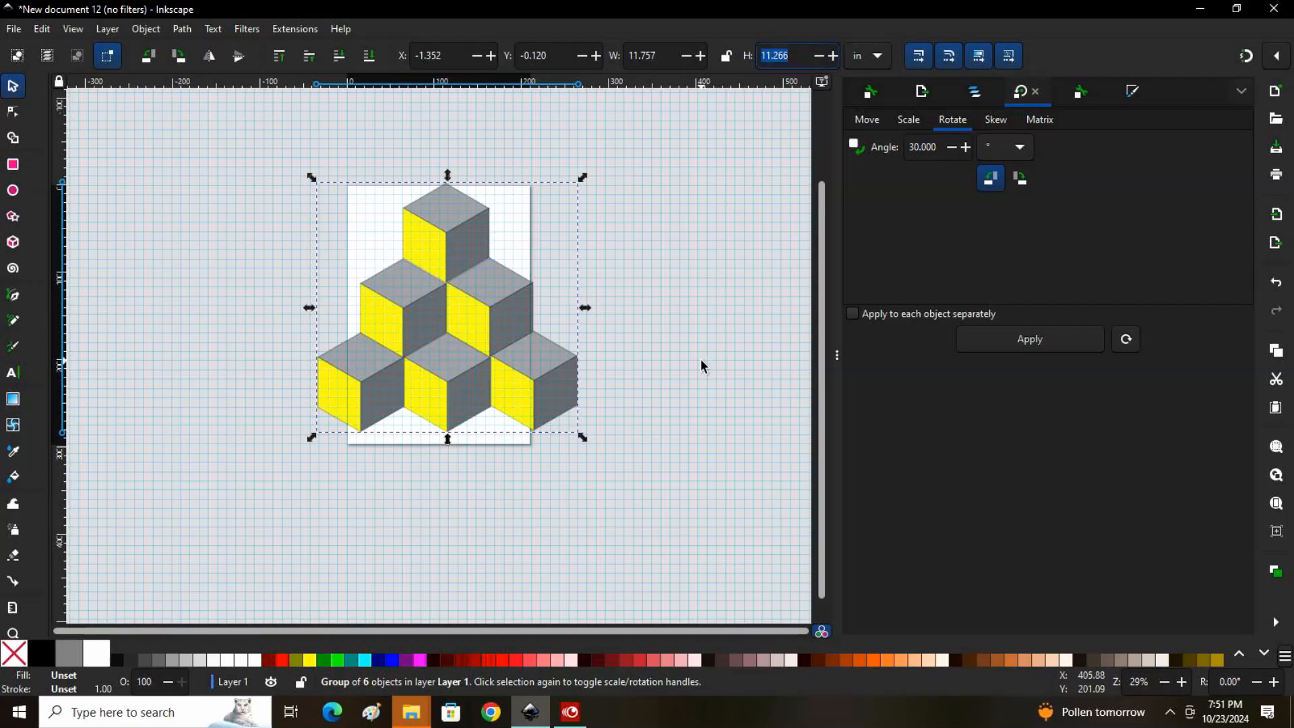
text(5.00)
key(Return)
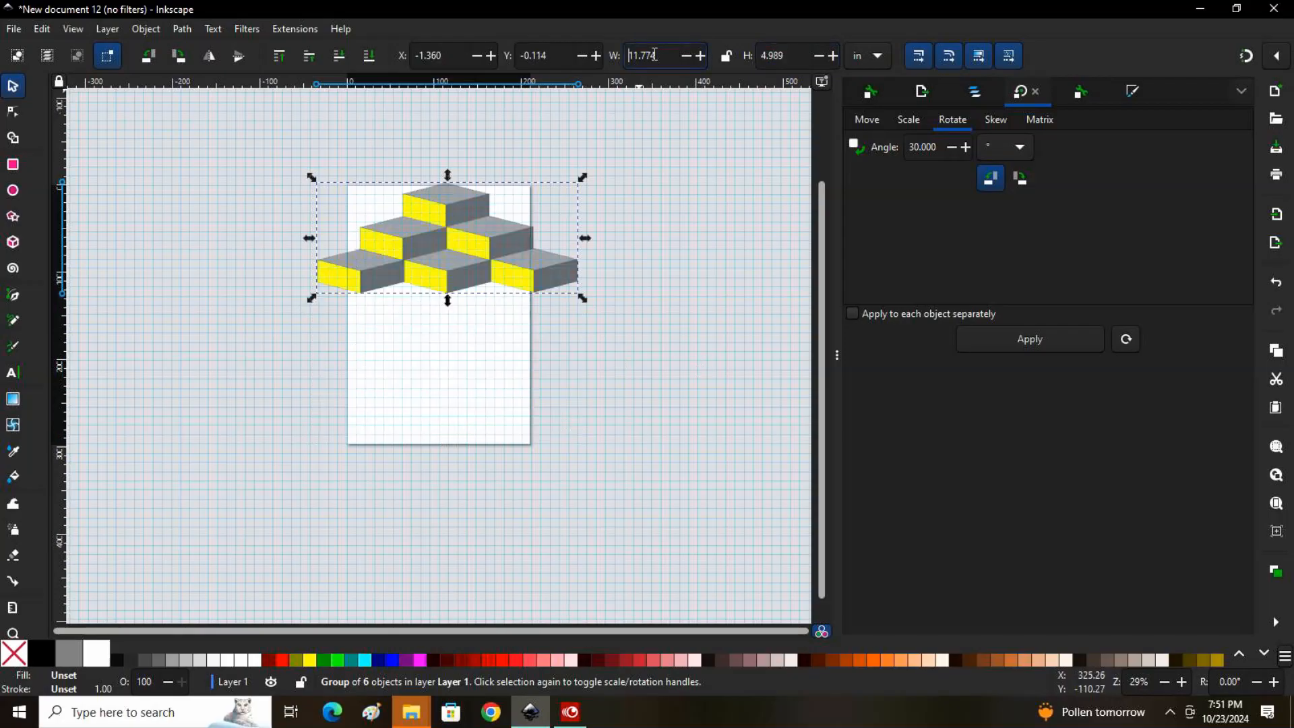
triple_click(654, 55)
text(5.00)
key(Return)
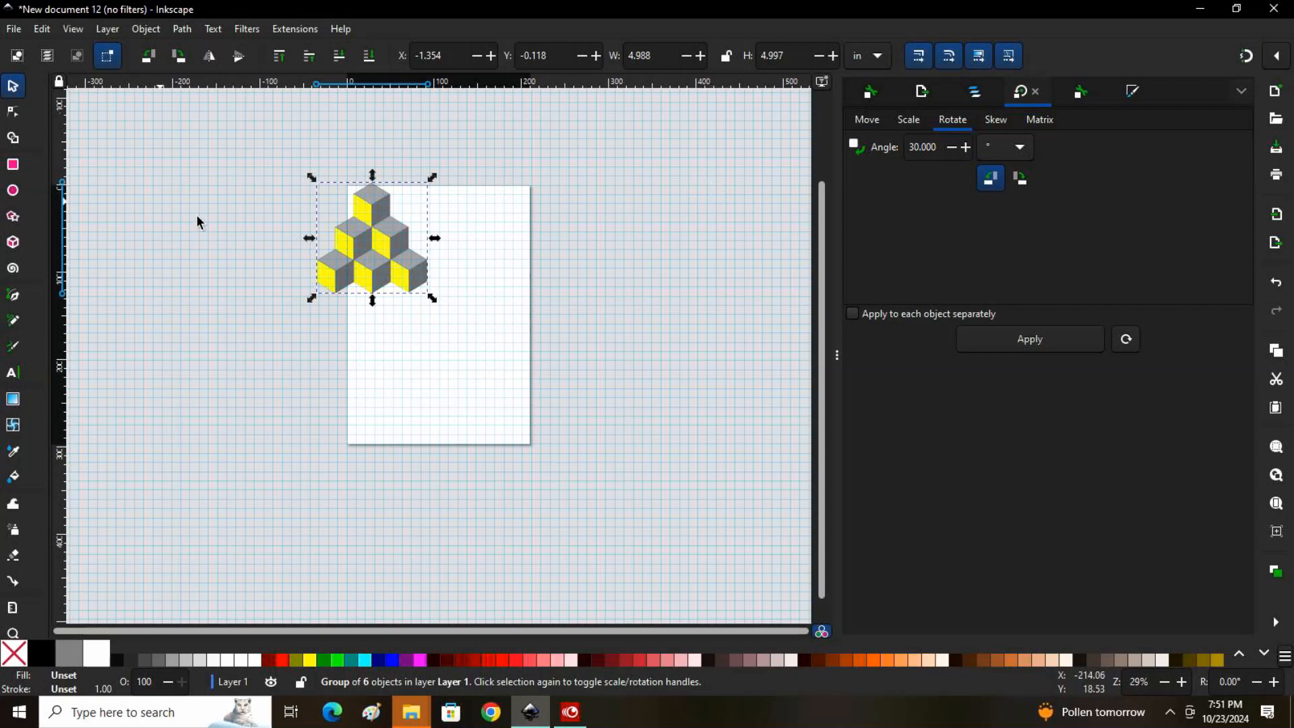
Move the resized pyramid fully onto the page, at about X 1.89 in, Y 2.25 in
drag(390, 247, 418, 279)
drag(438, 290, 459, 298)
key(plus)
key(plus)
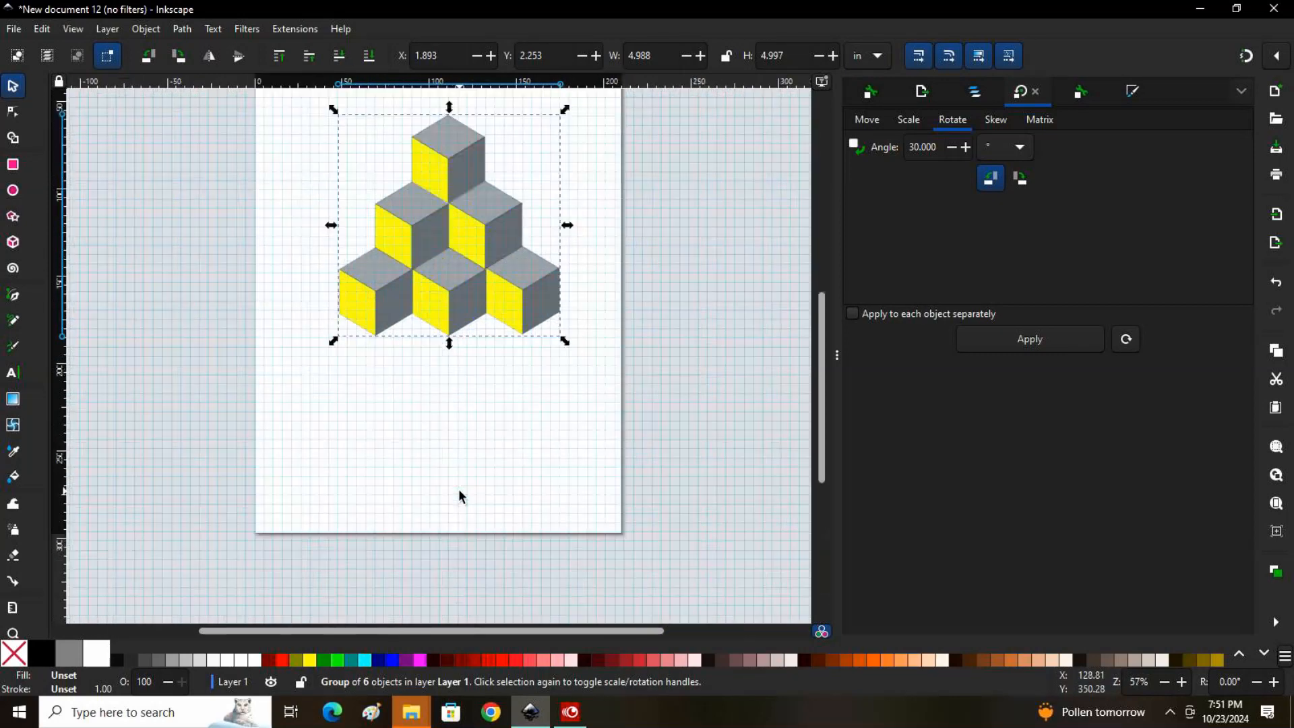
Draw a rectangle about 186 mm wide and 158 mm high covering the cube pyramid and fill it with dusty mauve
scroll(345, 405, up, 5)
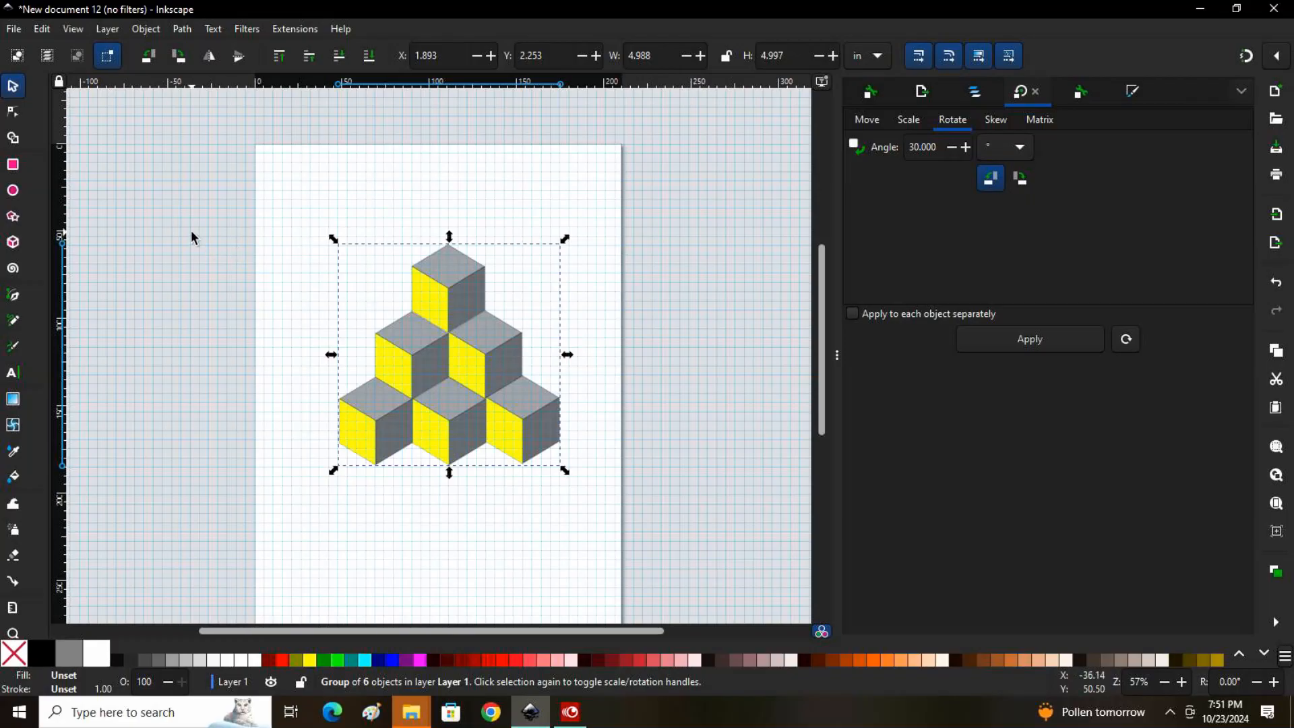
click(96, 143)
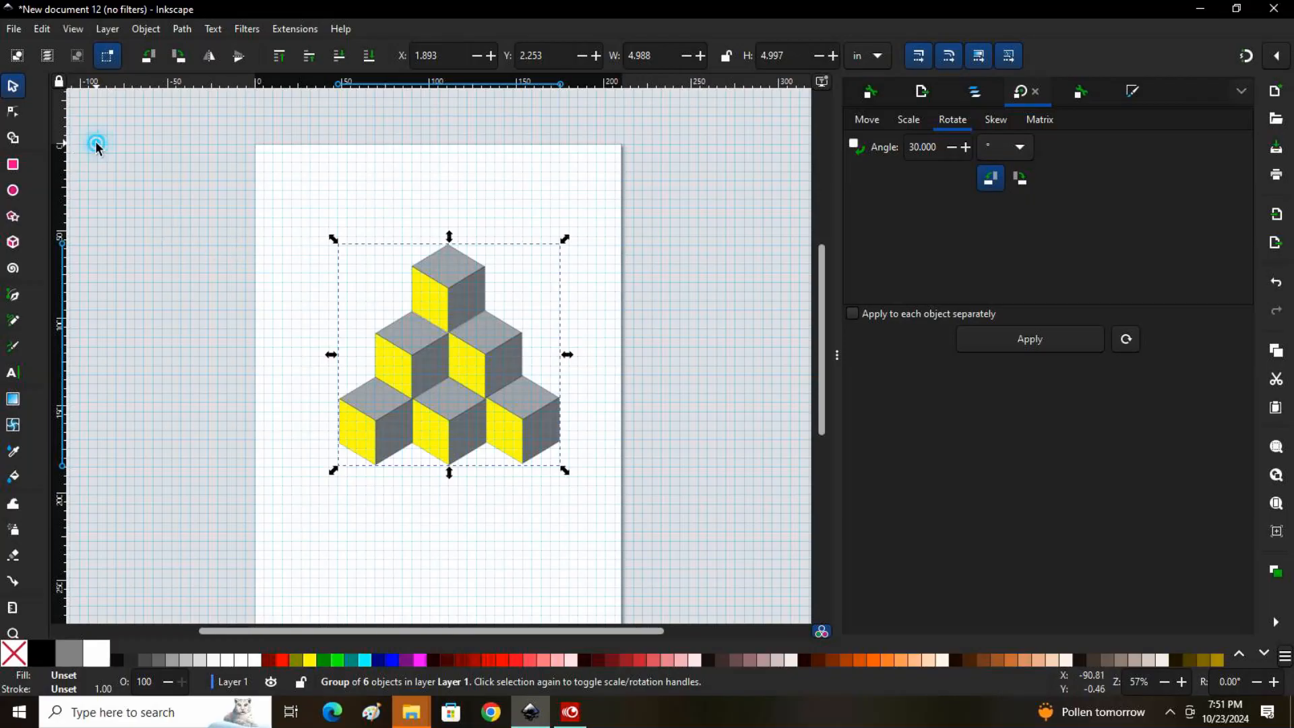
click(14, 166)
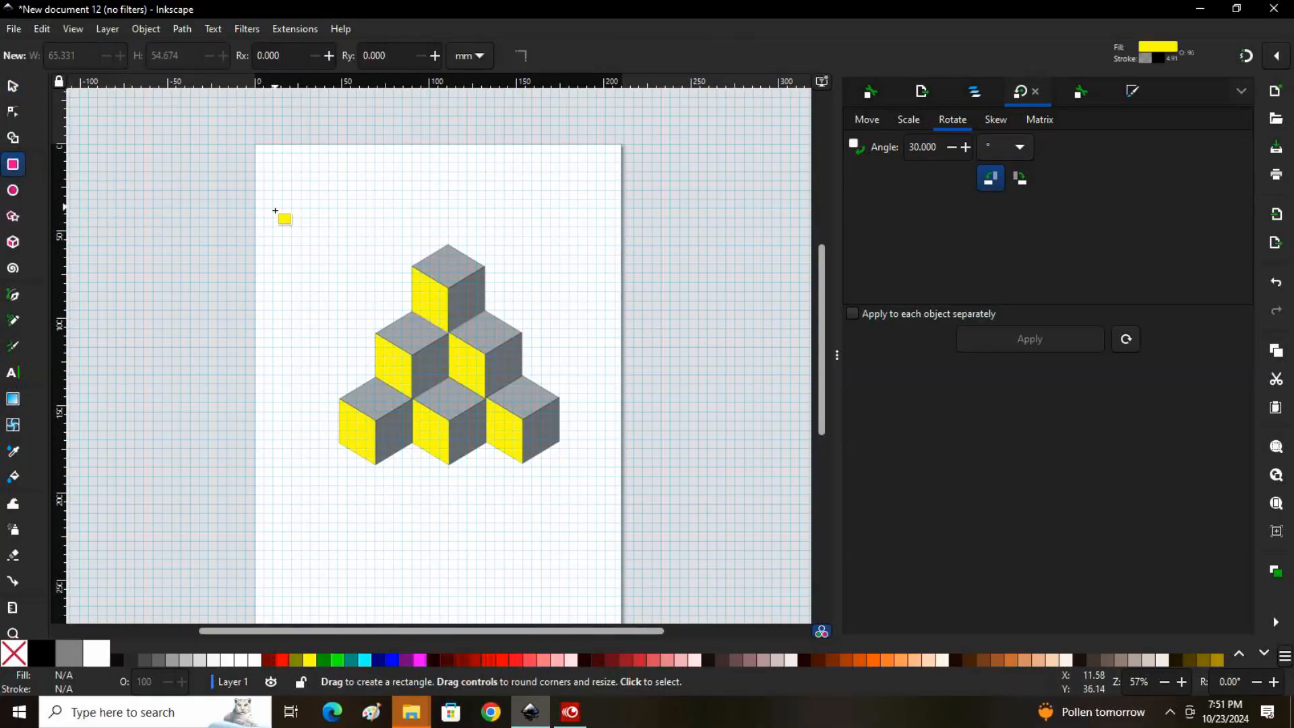
drag(289, 220, 612, 495)
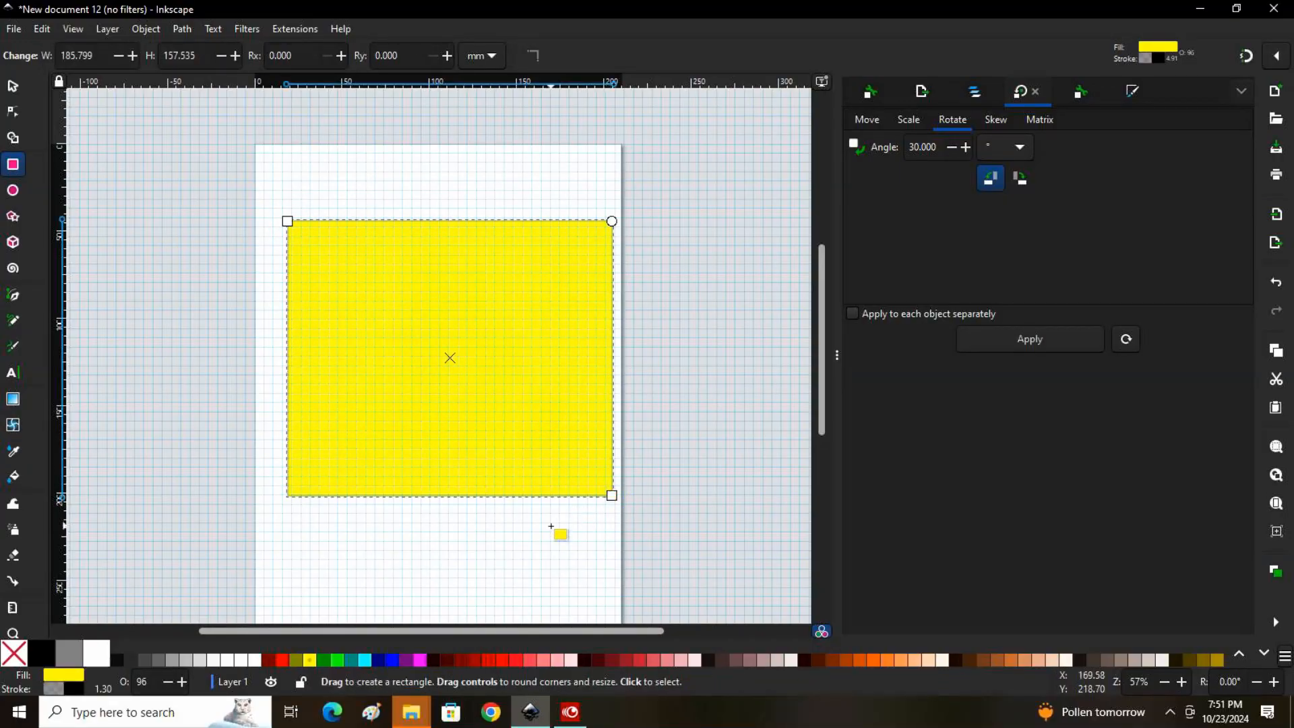
click(15, 88)
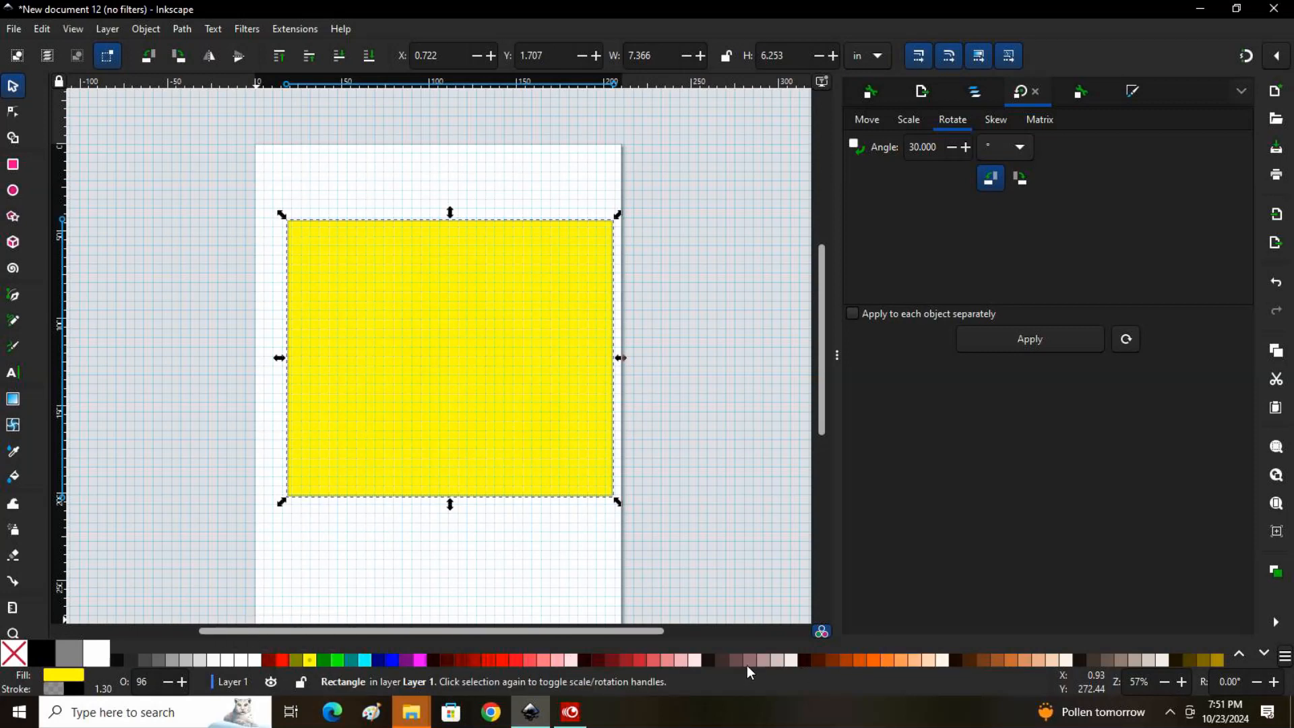
click(763, 660)
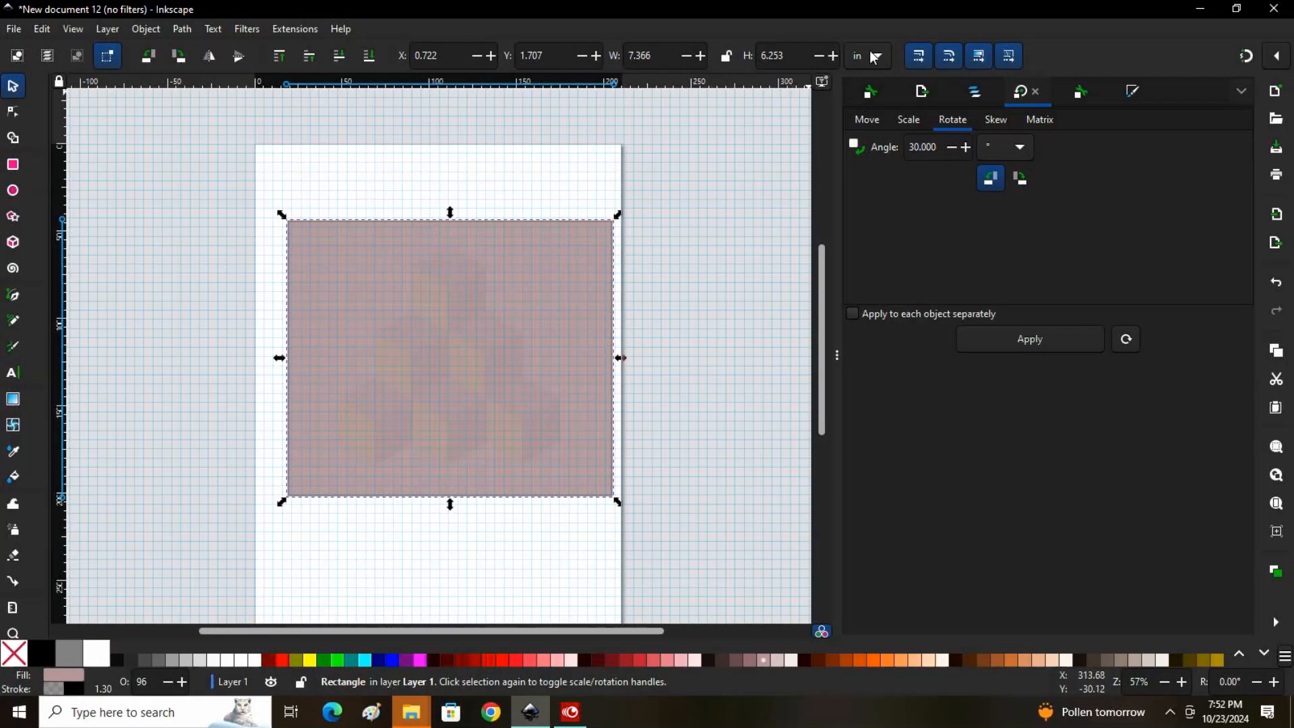
Resize the rectangle to 5.5 in high and 5.5 in wide and move it over the pyramid, at about X 1.63 in, Y 1.87 in
click(794, 54)
text(5.50)
key(Return)
click(672, 54)
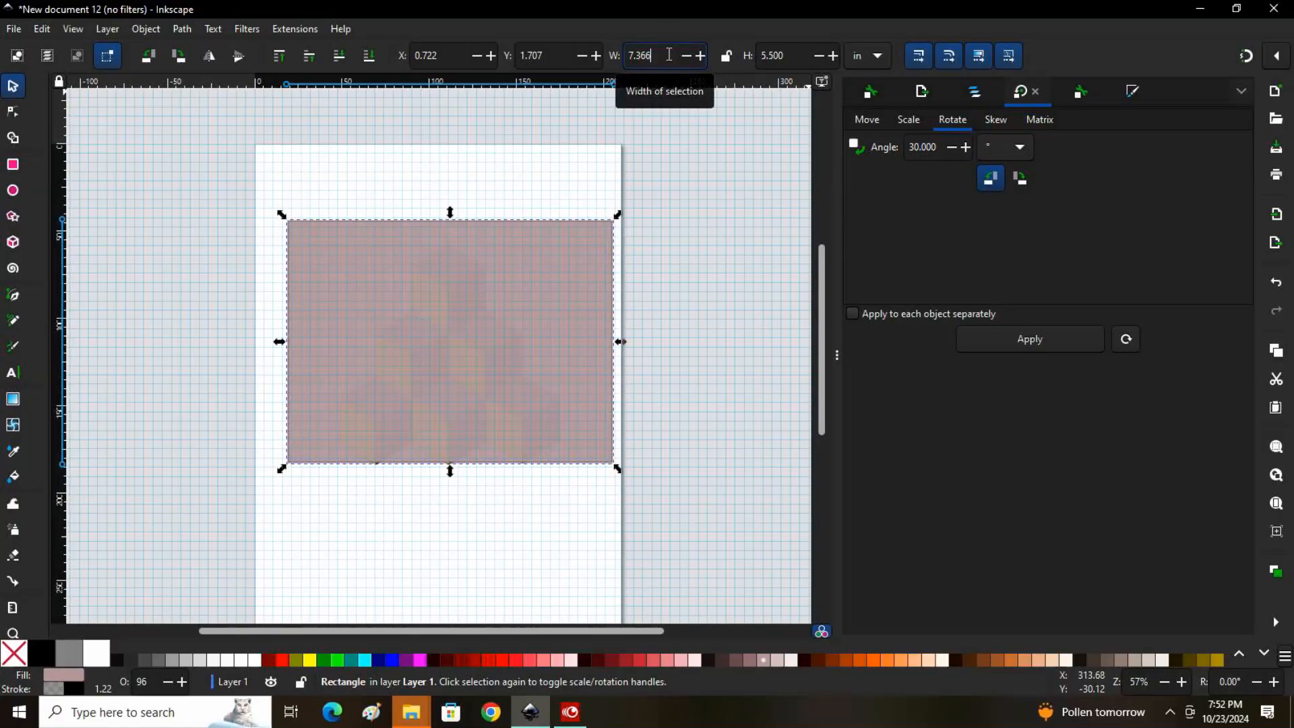
key(BackSpace)
key(BackSpace)
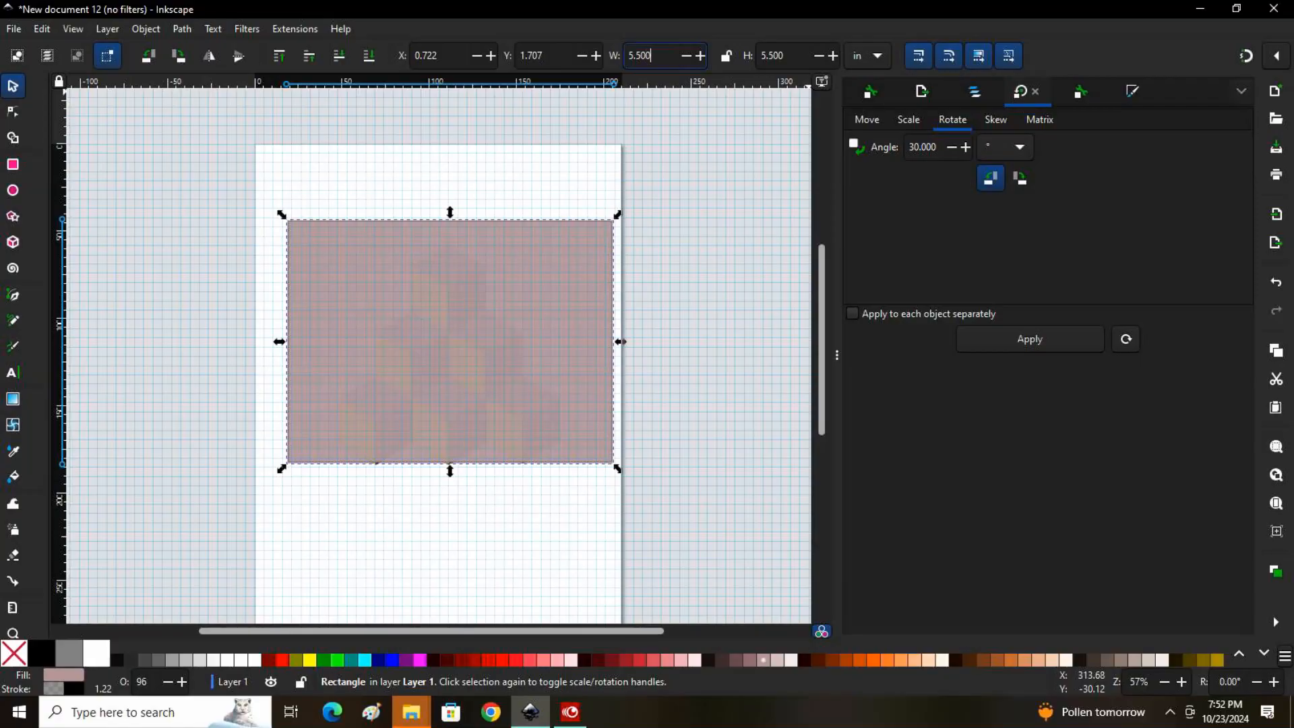
click(714, 277)
drag(429, 329, 450, 348)
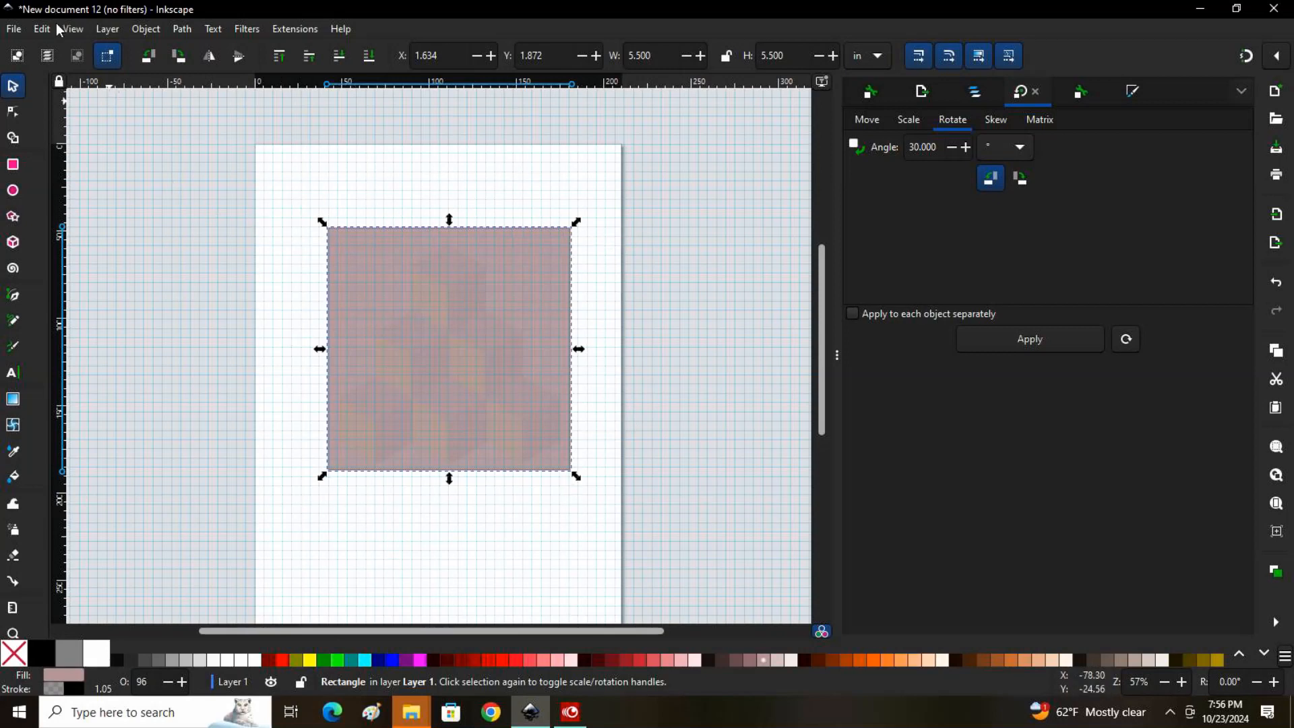
Lower the square in the stacking order so it sits behind the cube pyramid
click(114, 30)
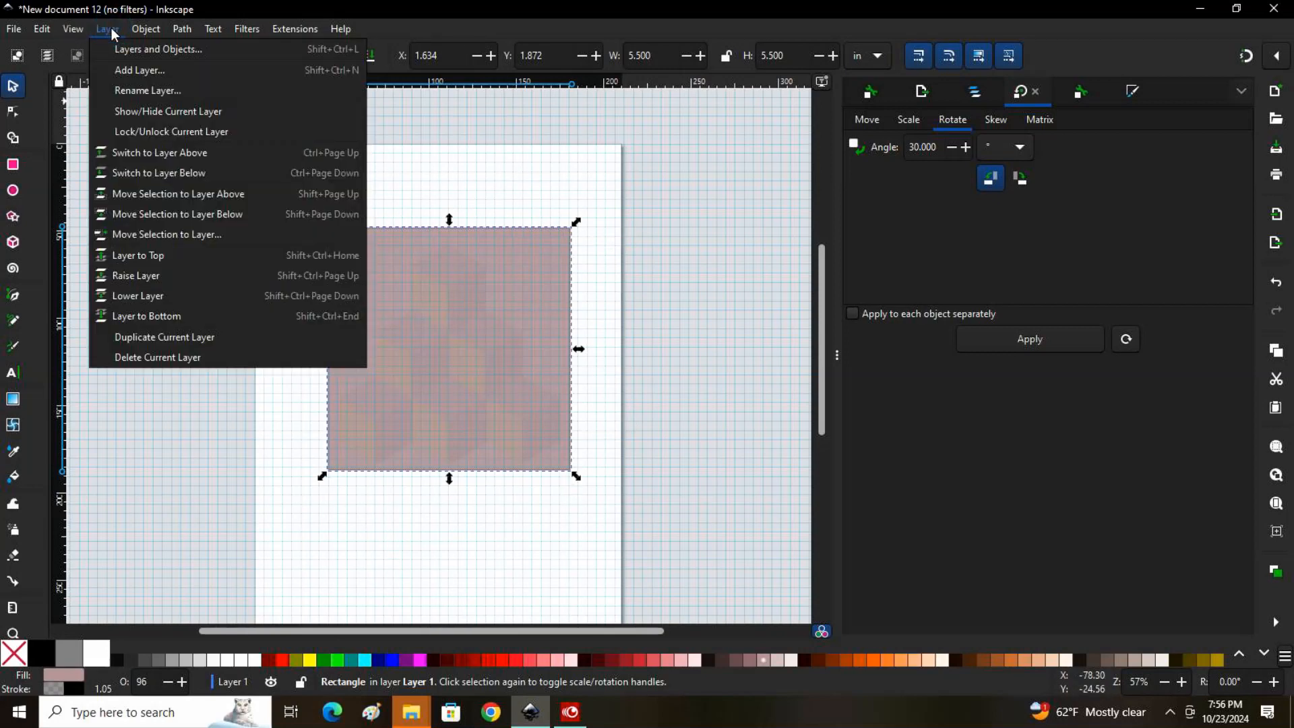
click(141, 297)
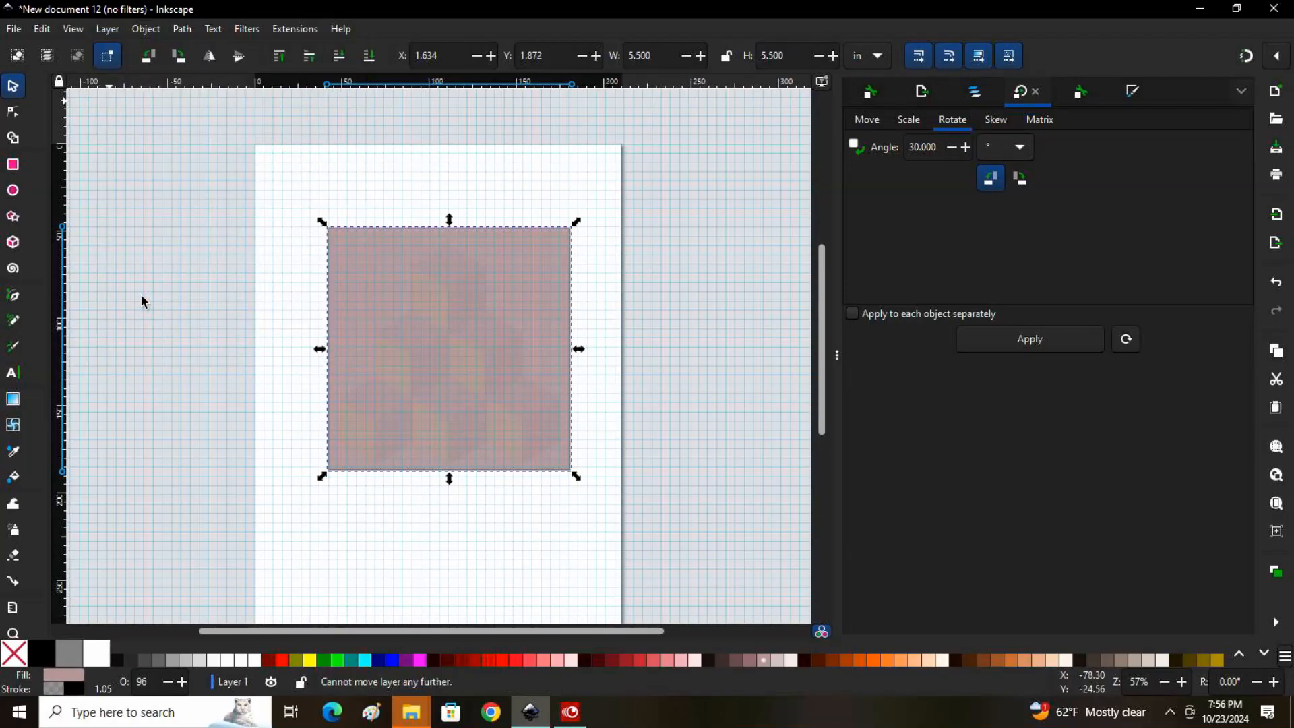
click(141, 31)
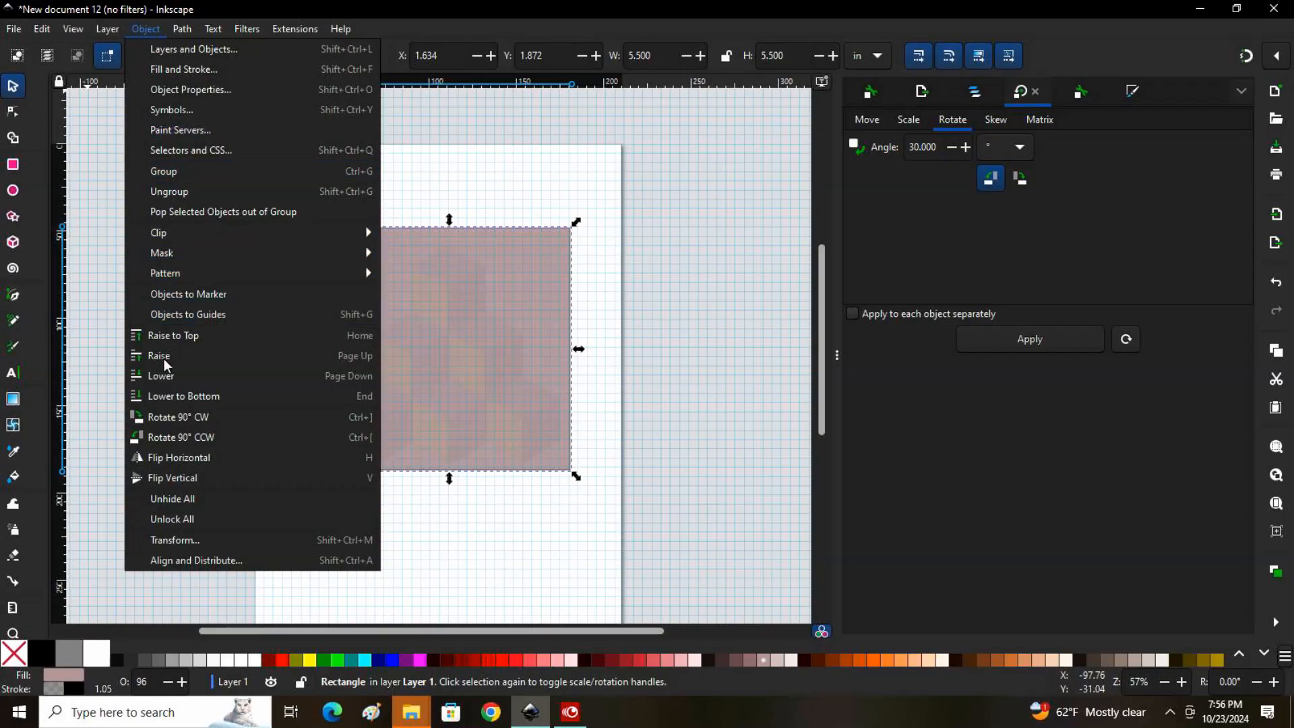
click(166, 376)
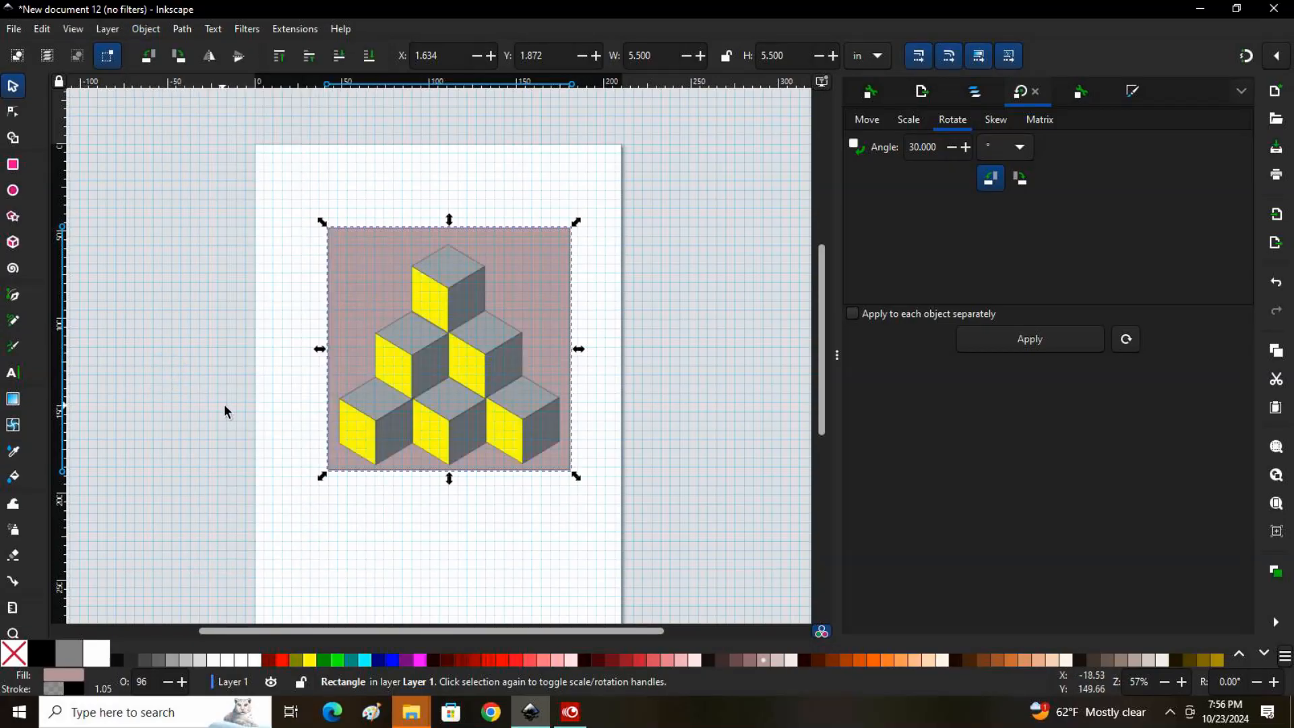
Move the pyramid group within the background square to about X 1.93 in, Y 2.05 in
click(437, 371)
mouse_move(438, 371)
mouse_down()
mouse_move(453, 364)
mouse_move(442, 357)
mouse_up()
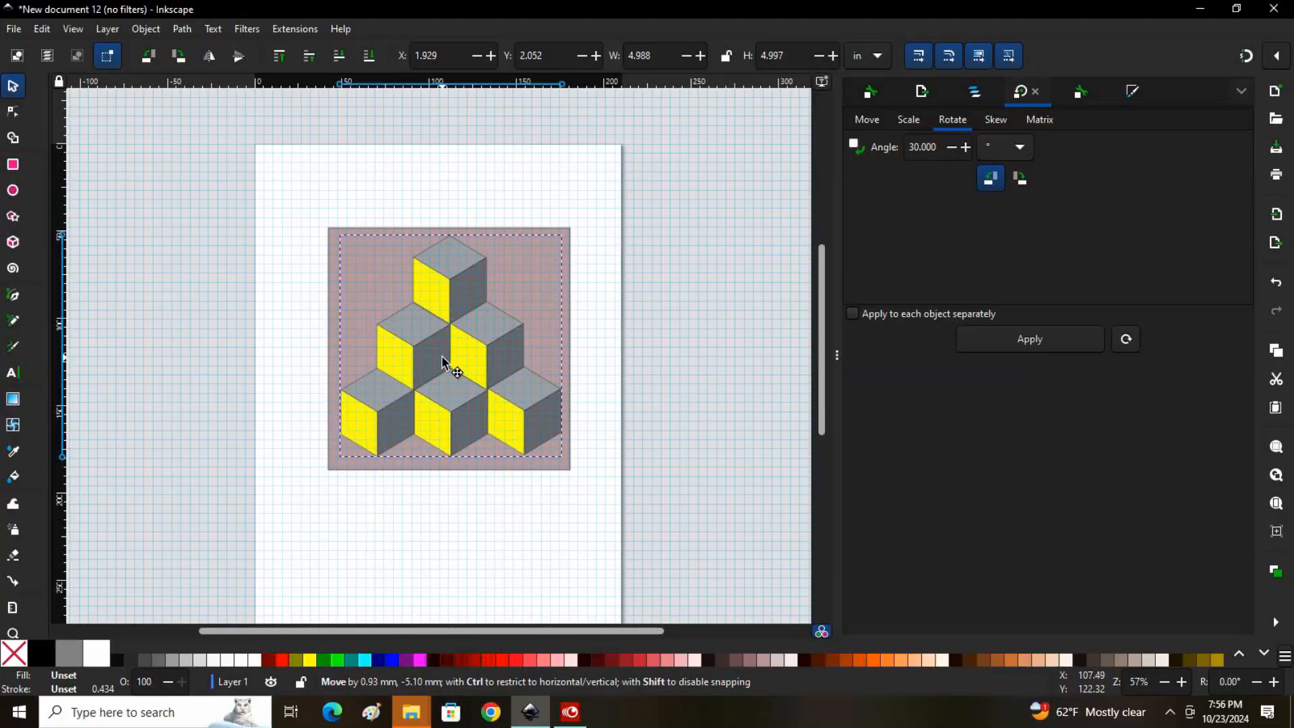
drag(443, 357, 443, 357)
click(720, 382)
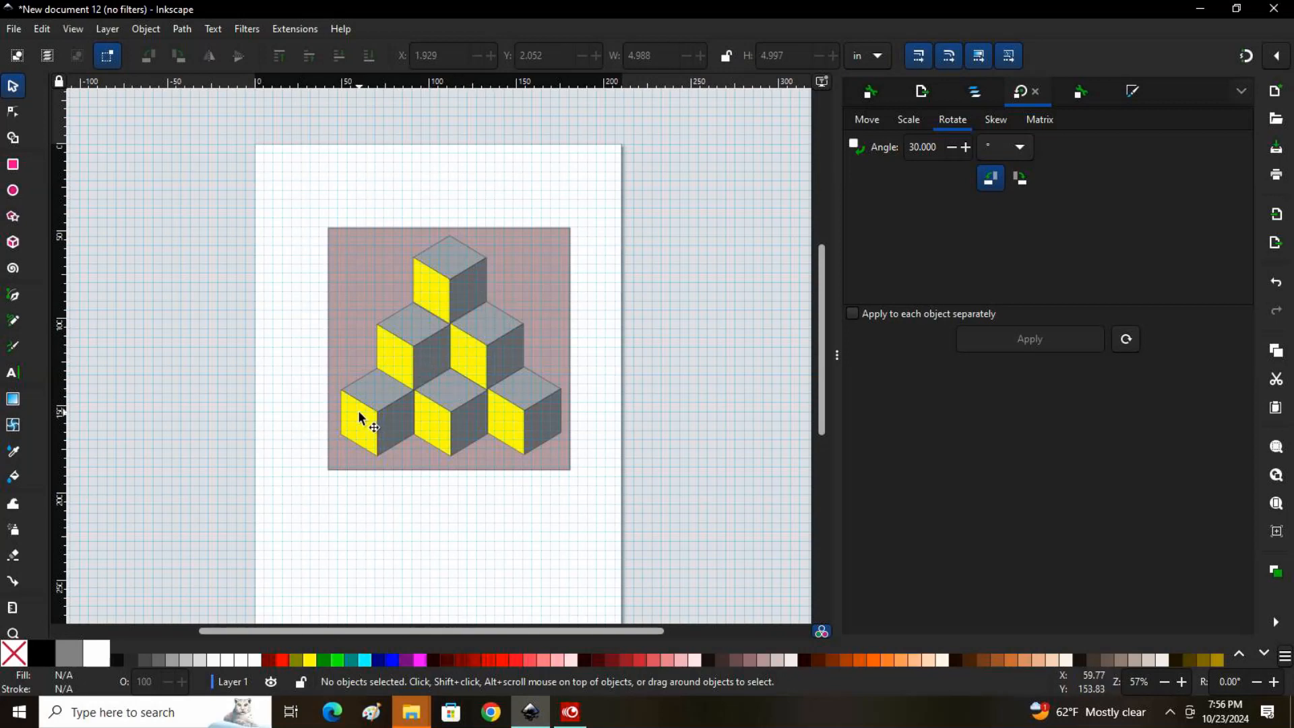
click(451, 358)
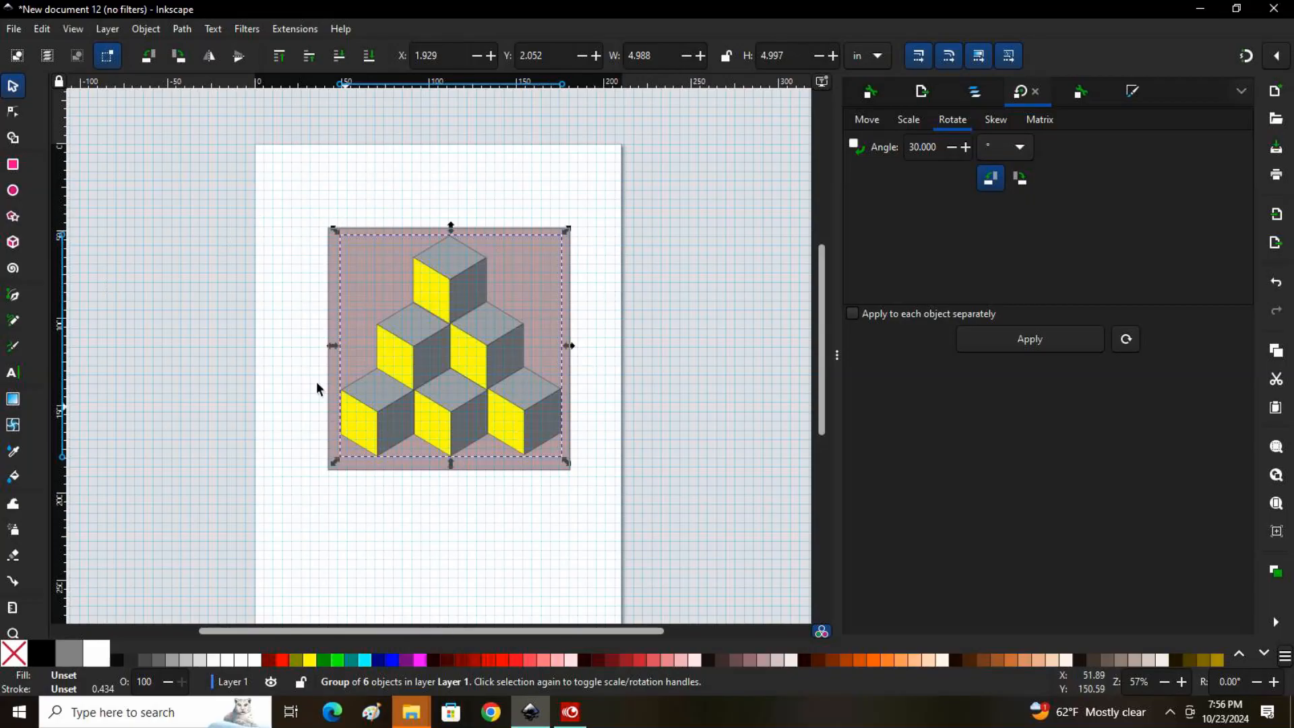
Try different gray fills on the background square and settle on a light gray
ctrl+click(335, 266)
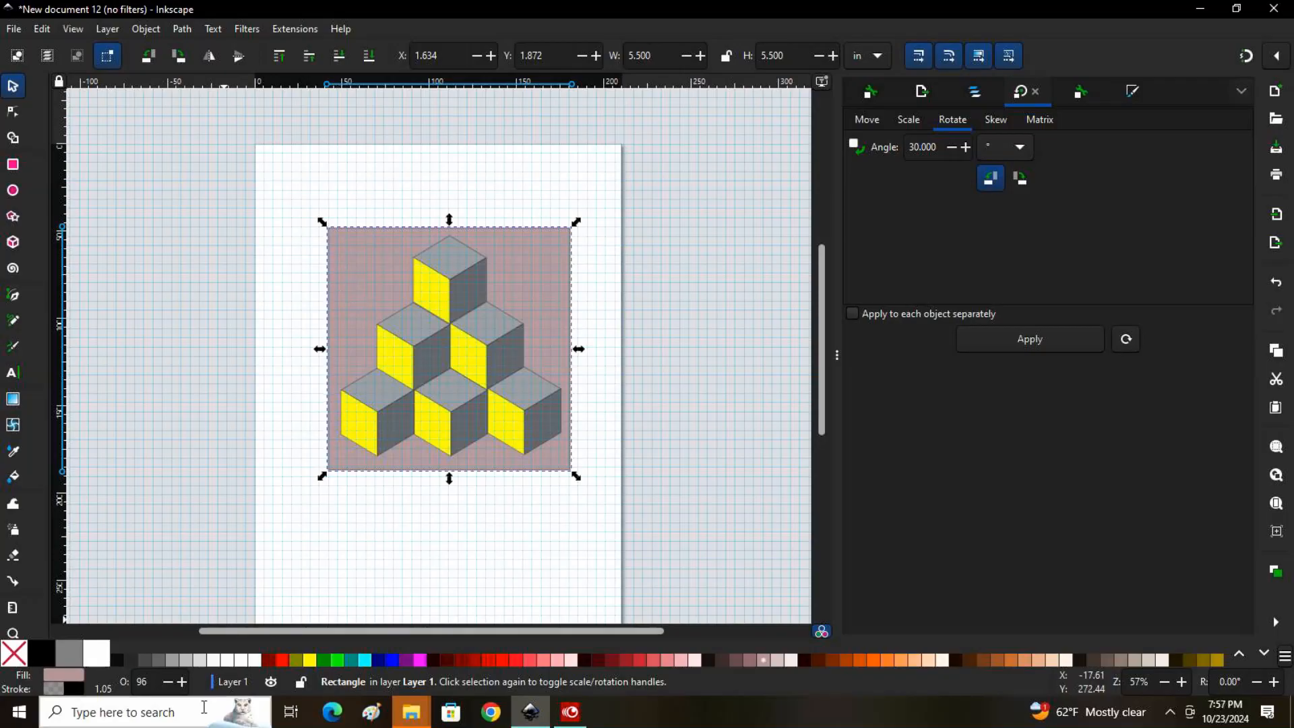
click(210, 661)
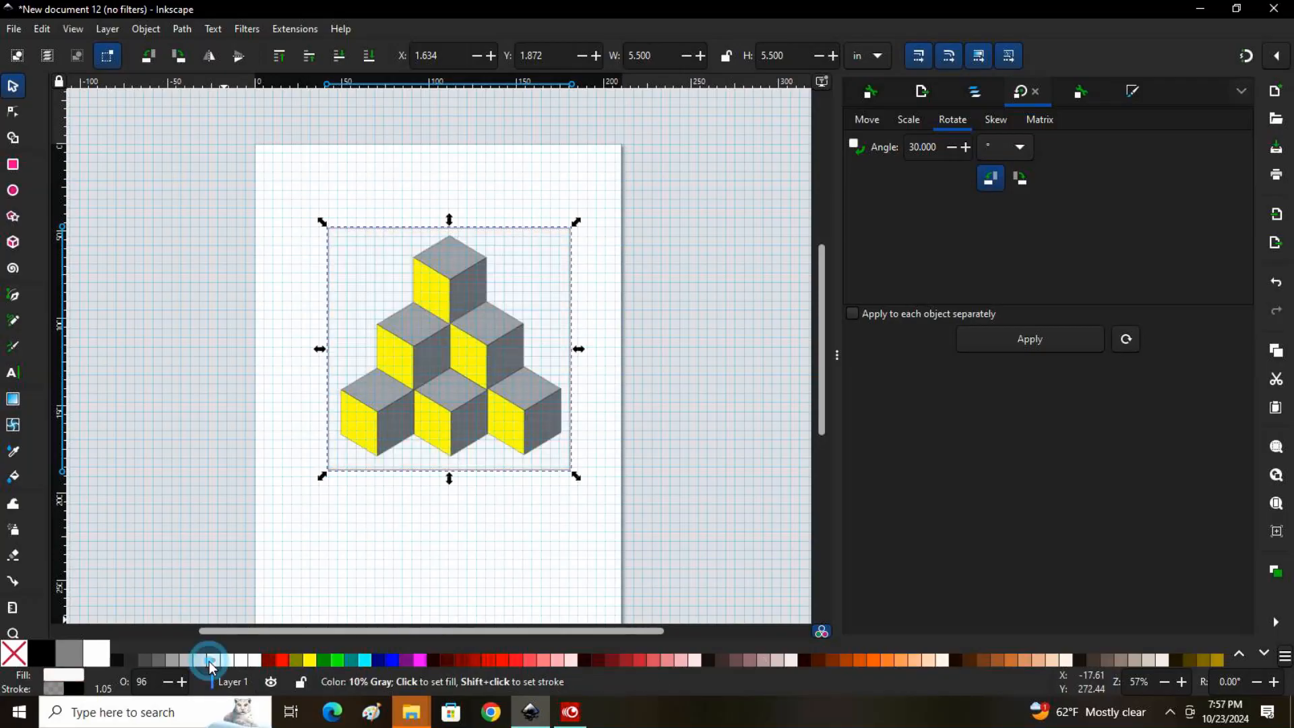
click(191, 664)
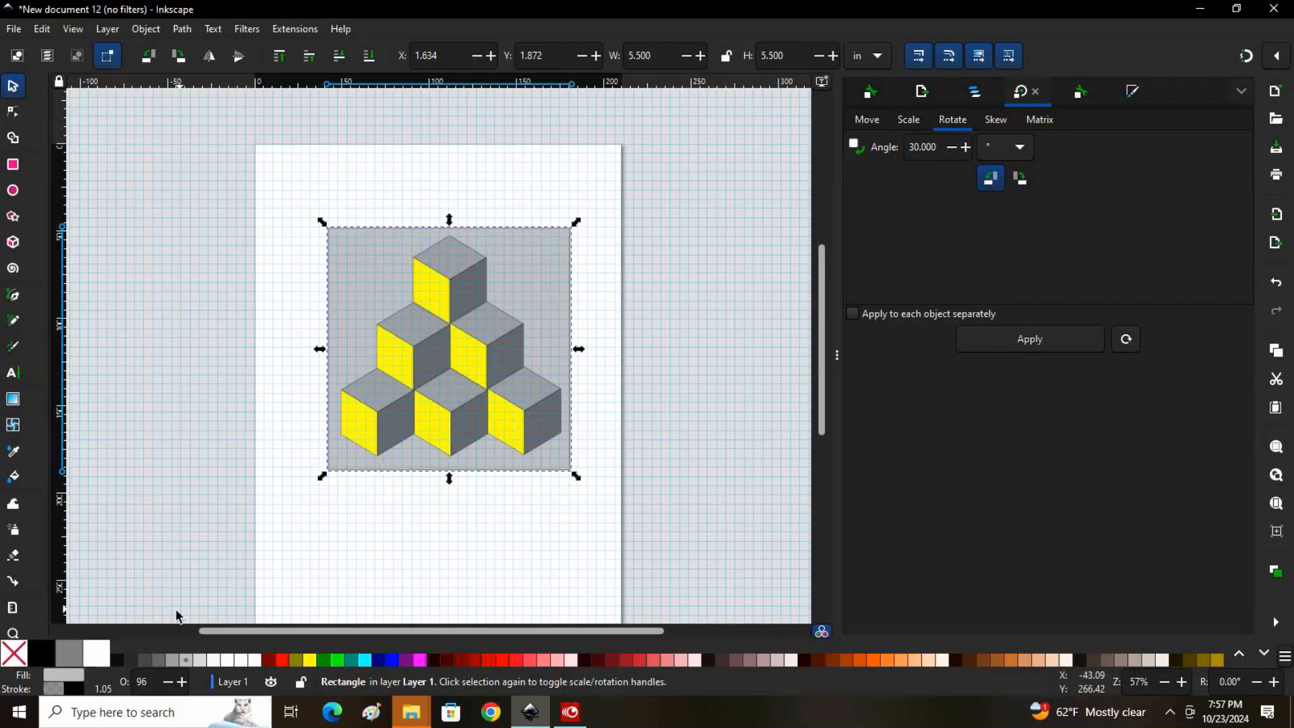
click(205, 664)
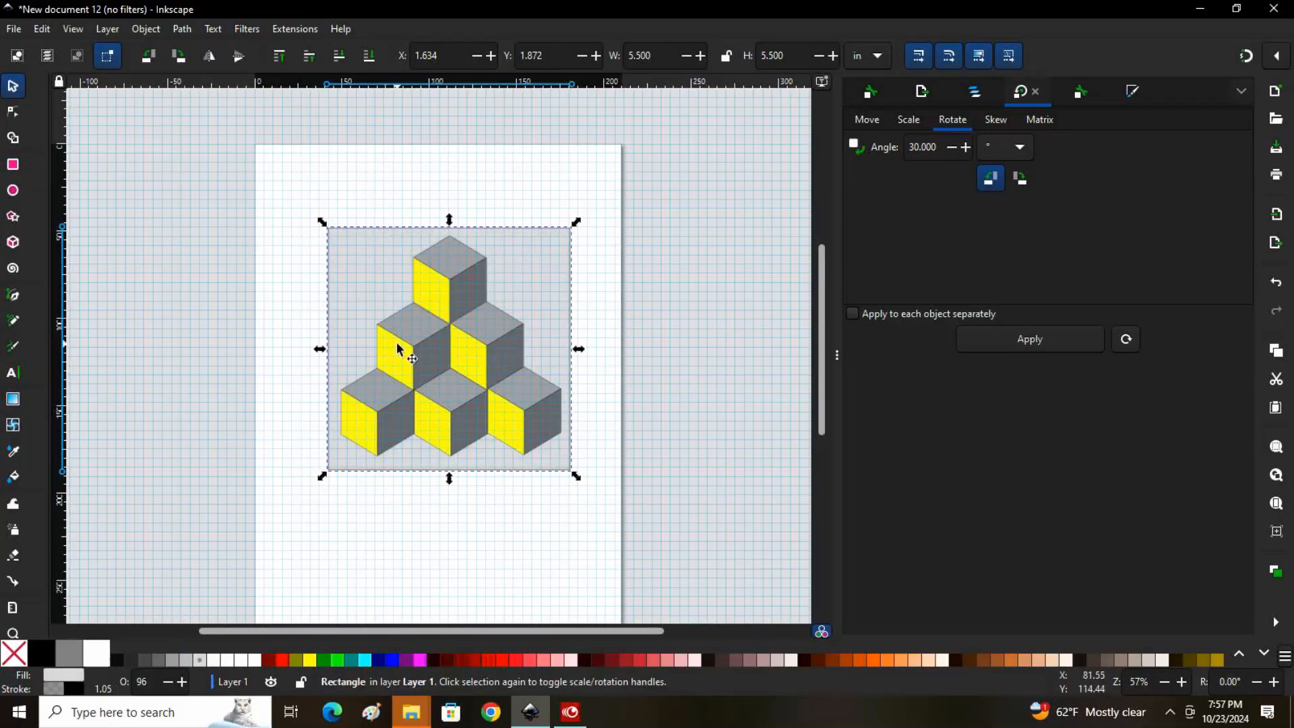
Group the background square with the cube pyramid and move the group to about X 1.54 in, Y 1.53 in
click(247, 199)
drag(278, 184, 636, 509)
click(145, 29)
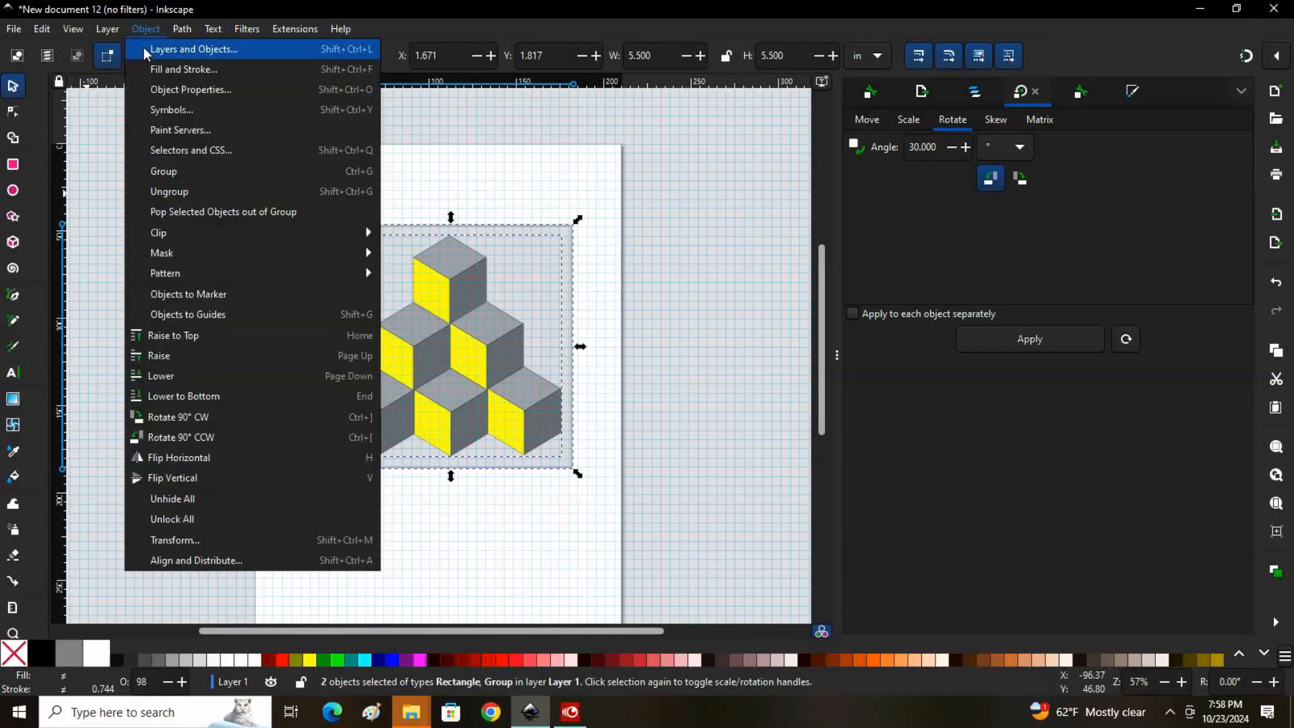
click(172, 174)
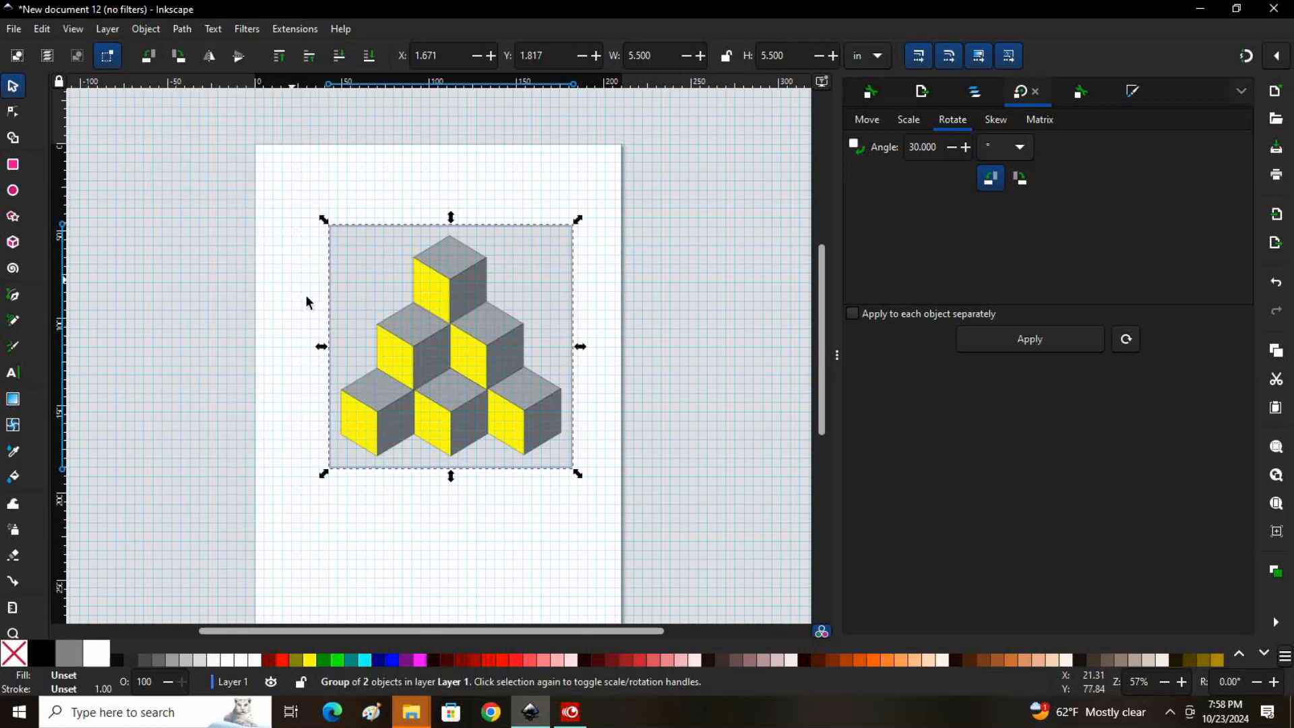
click(226, 213)
mouse_move(443, 290)
mouse_down()
mouse_move(324, 283)
mouse_move(429, 263)
mouse_move(462, 277)
mouse_move(451, 288)
mouse_up()
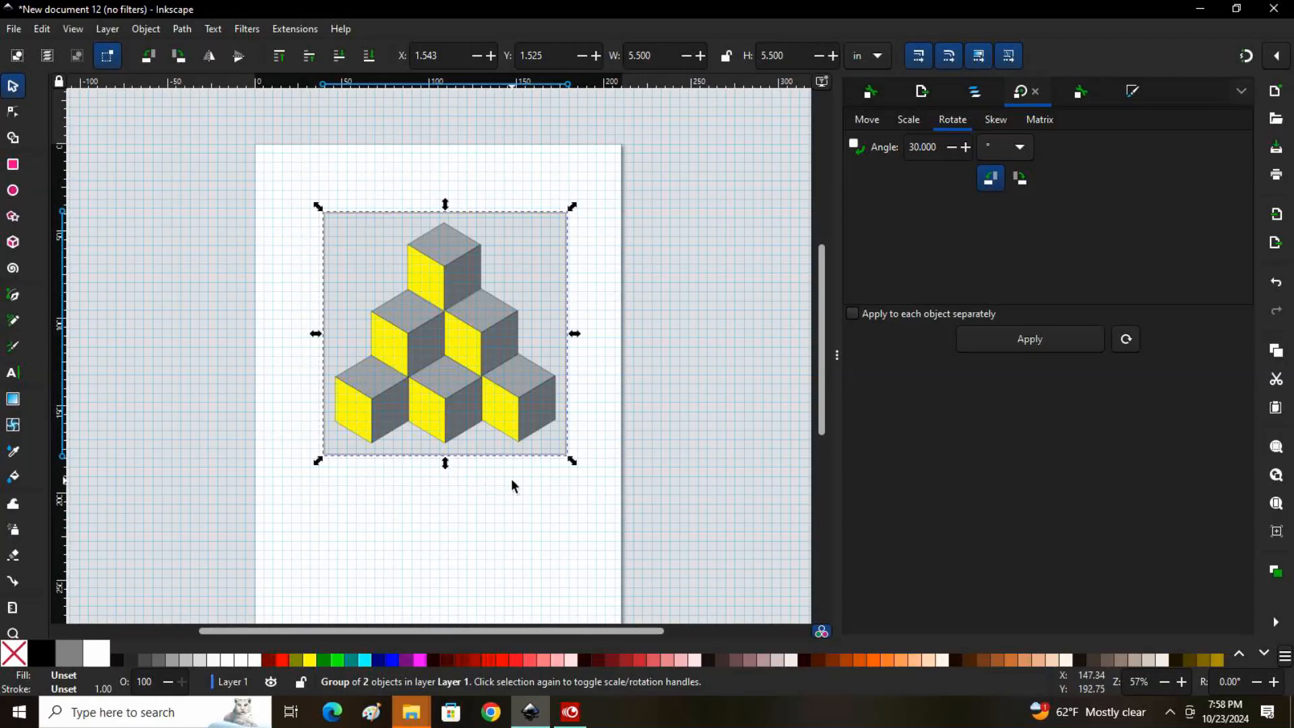
Save the drawing as an Inkscape SVG named "3D cubes" in the Pictures folder
click(14, 29)
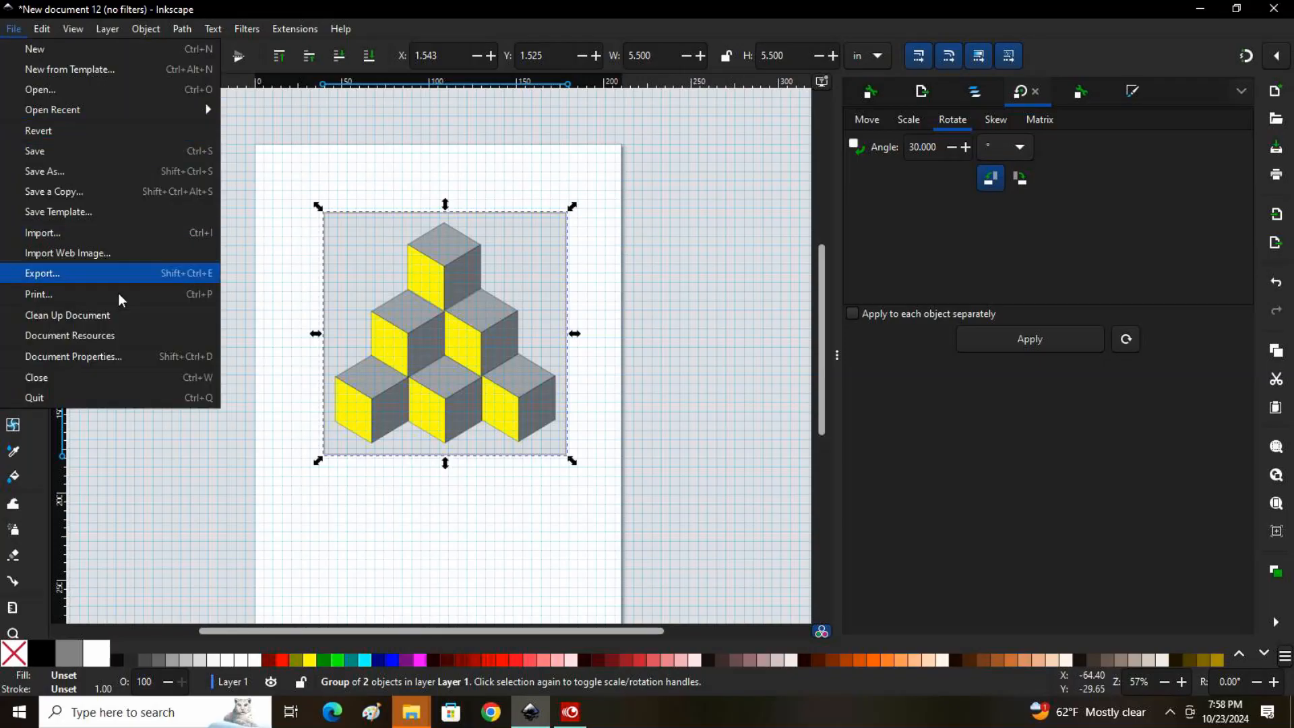
click(57, 156)
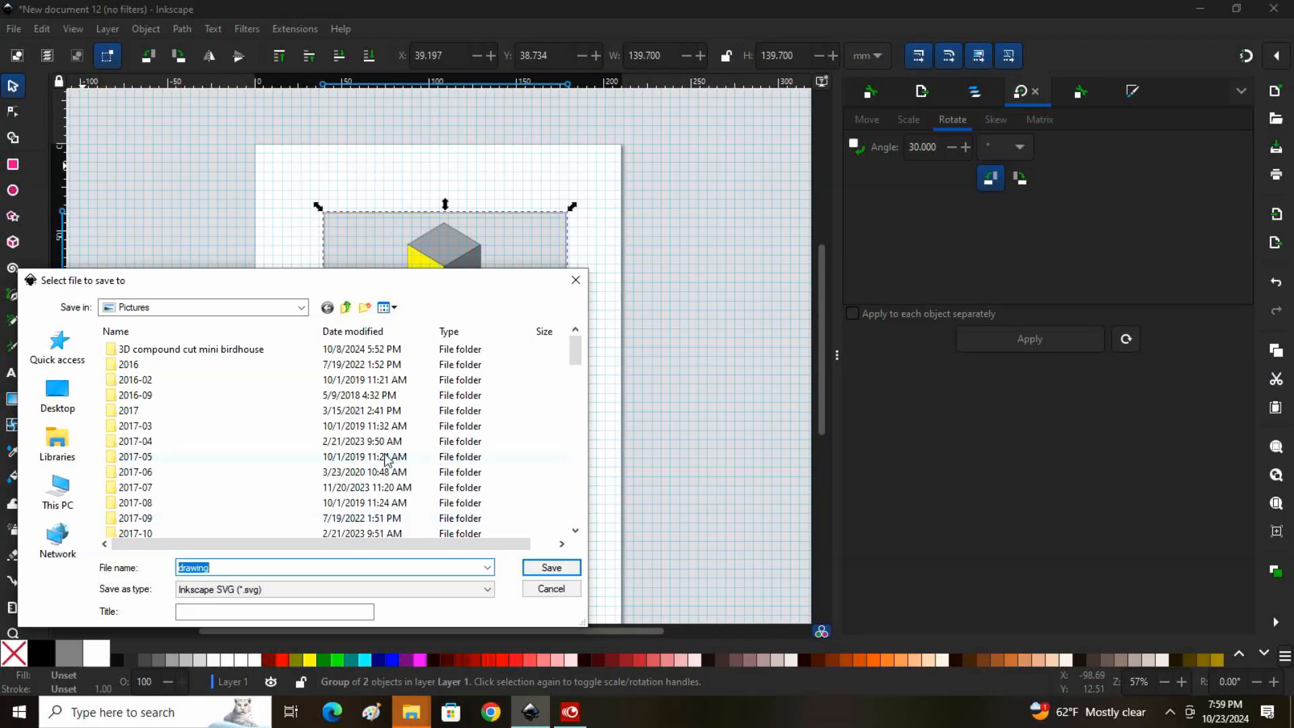
text(3D cubes)
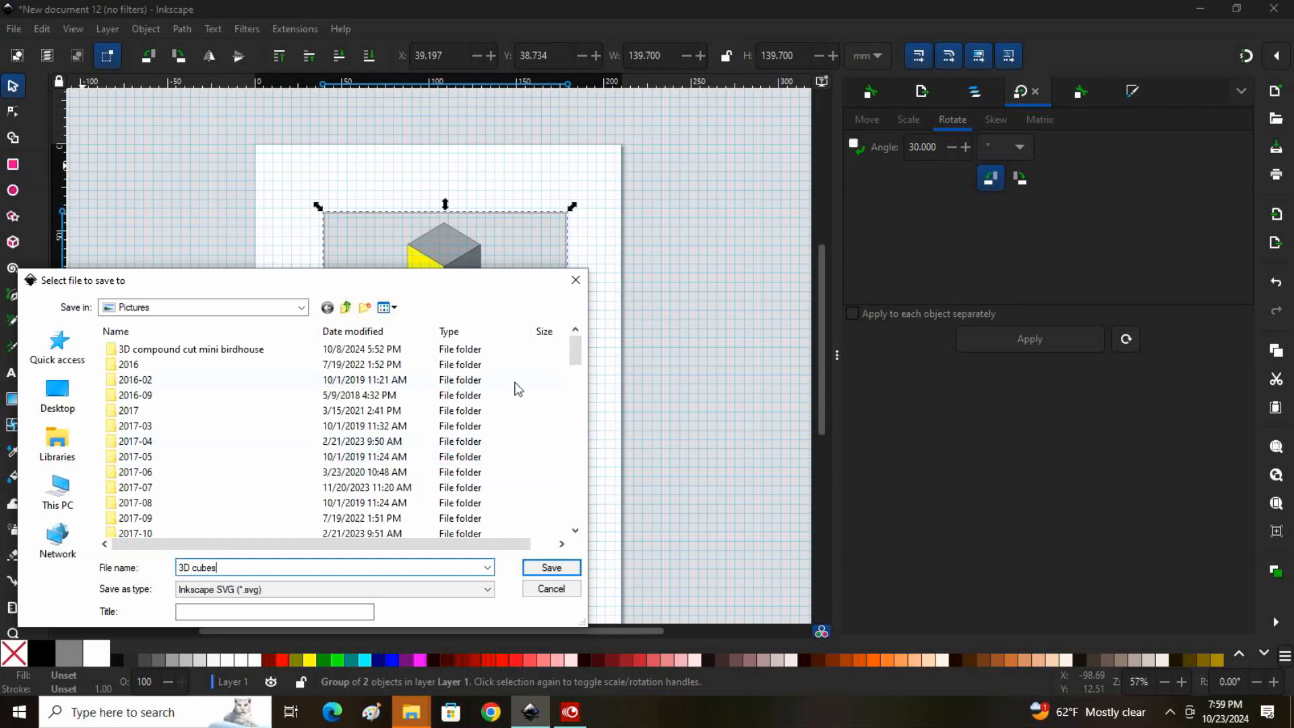